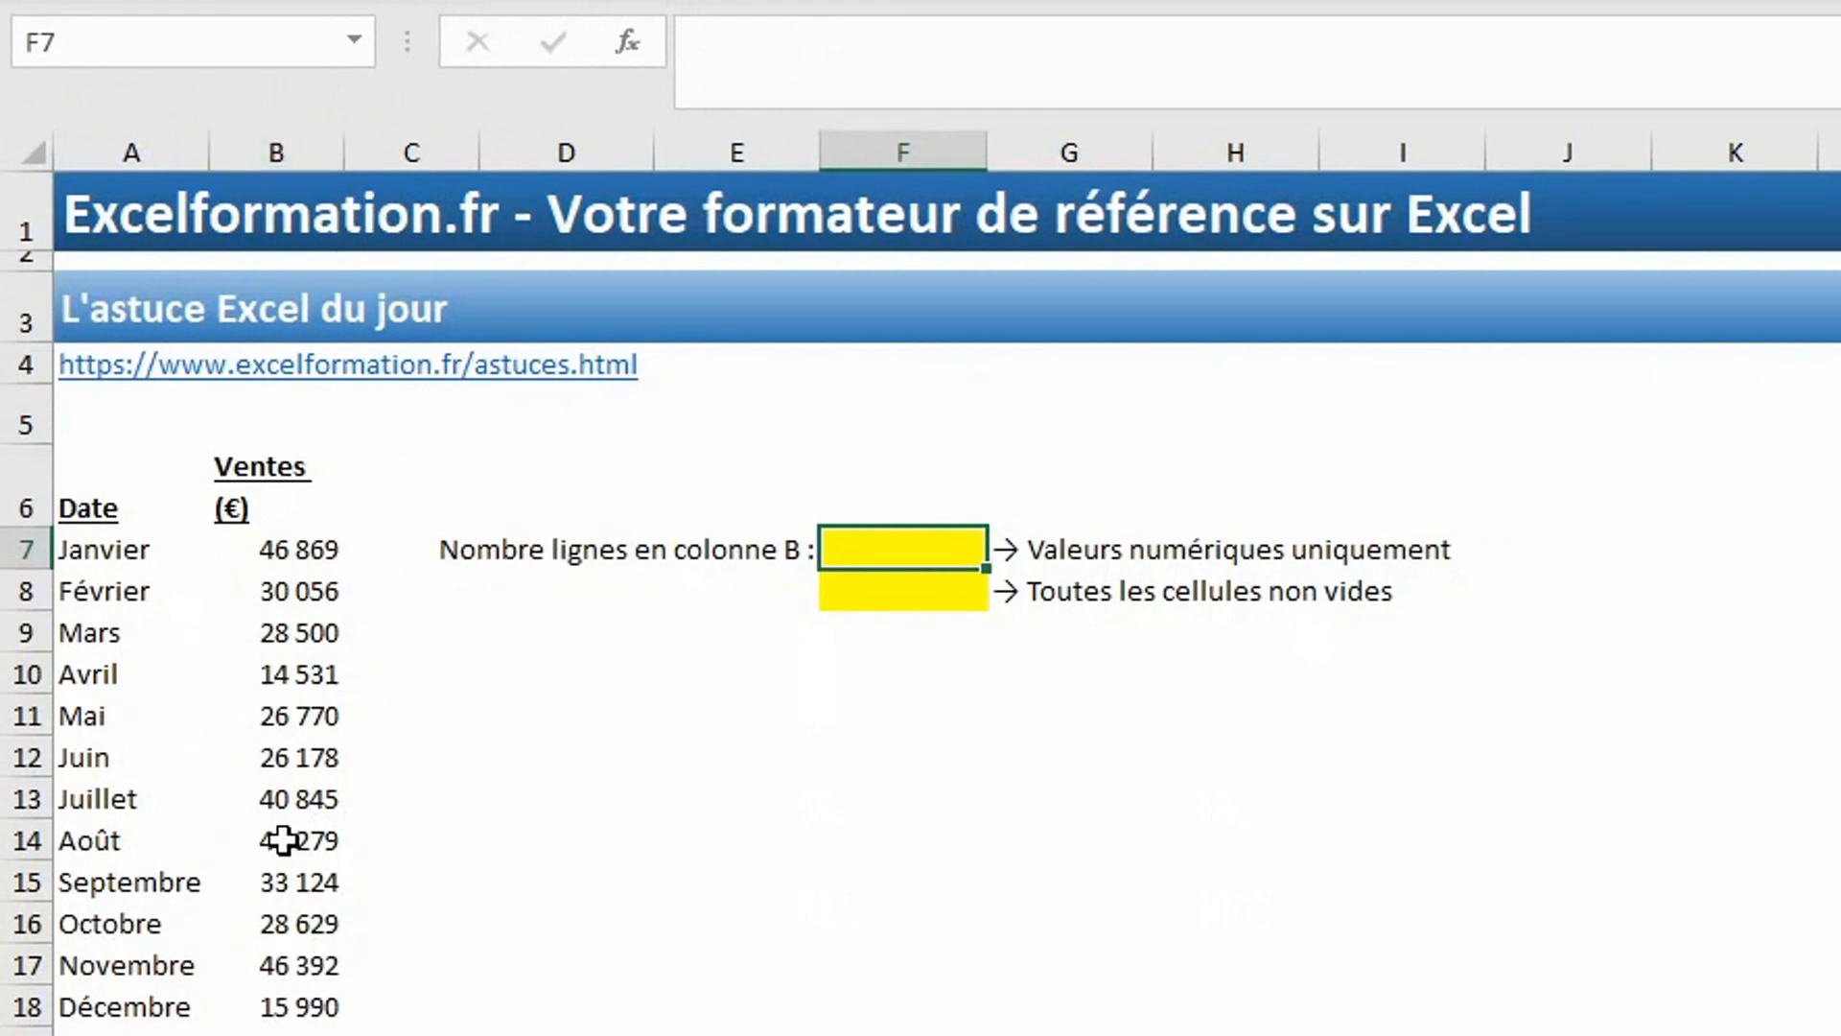
Enter an NB formula in F7 that counts the numeric values in the whole of column B.
type("=nb(")
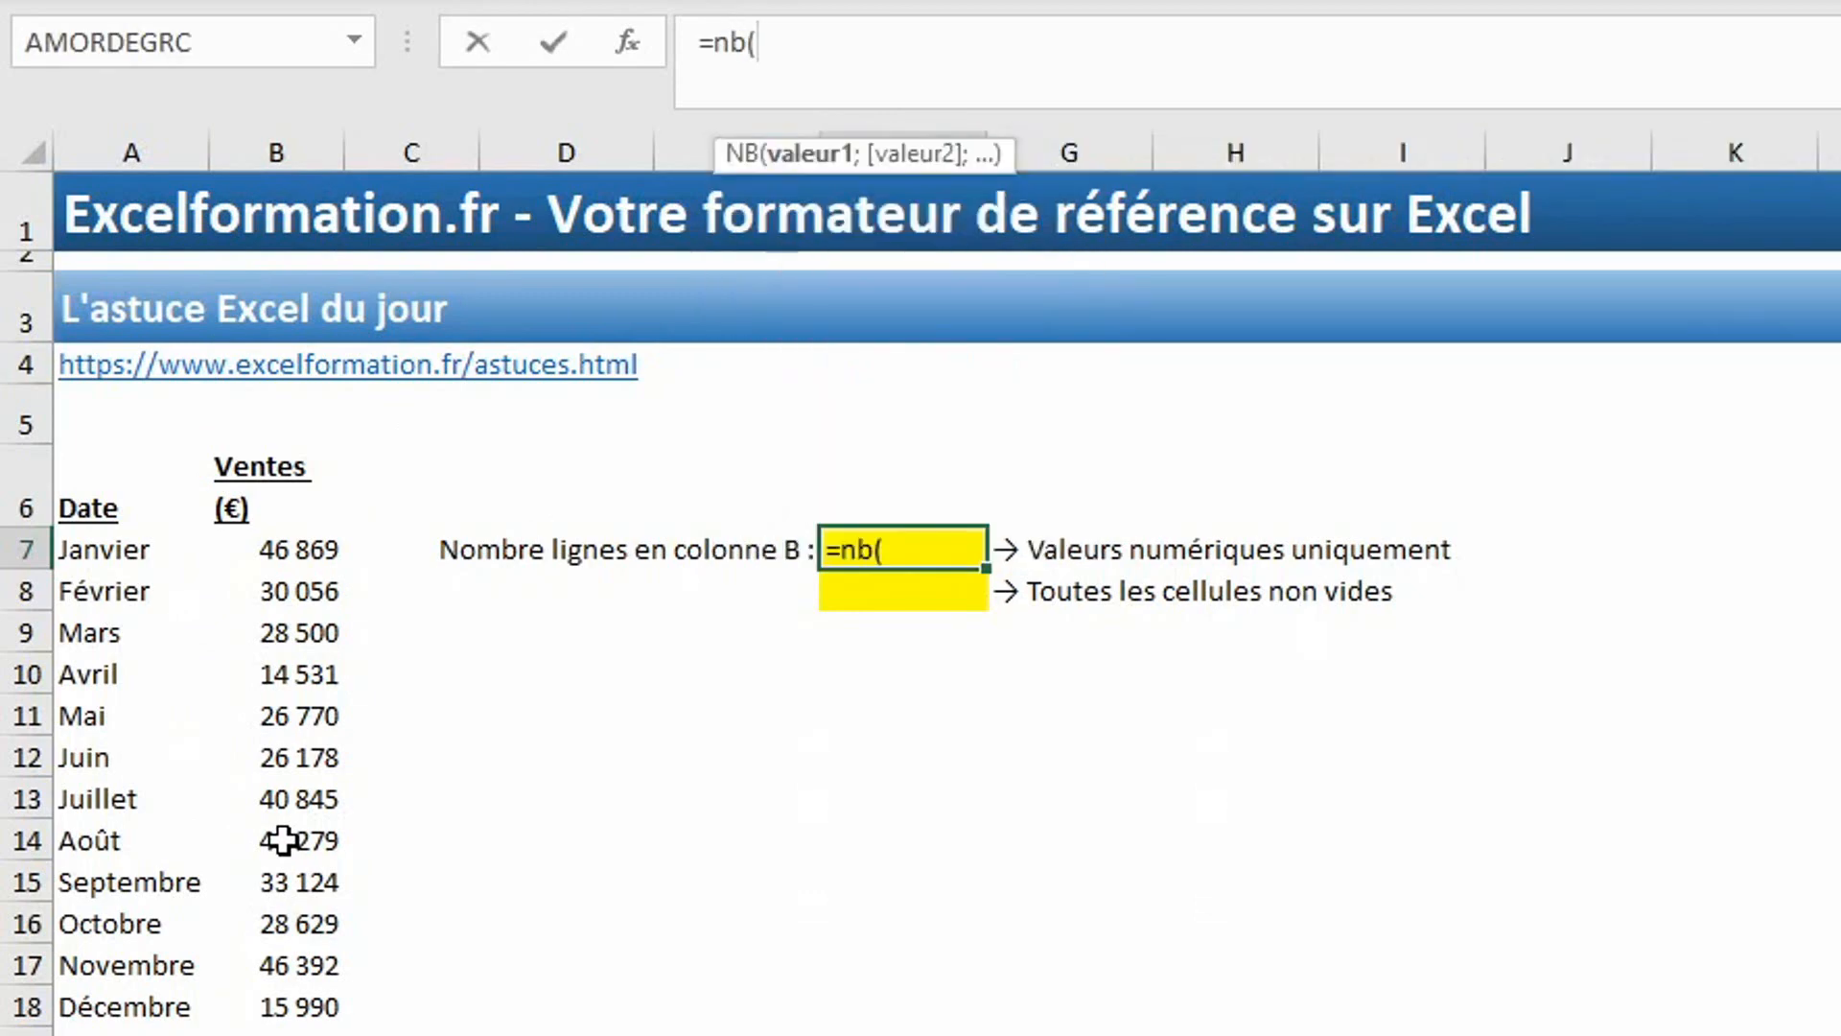
left_click(249, 154)
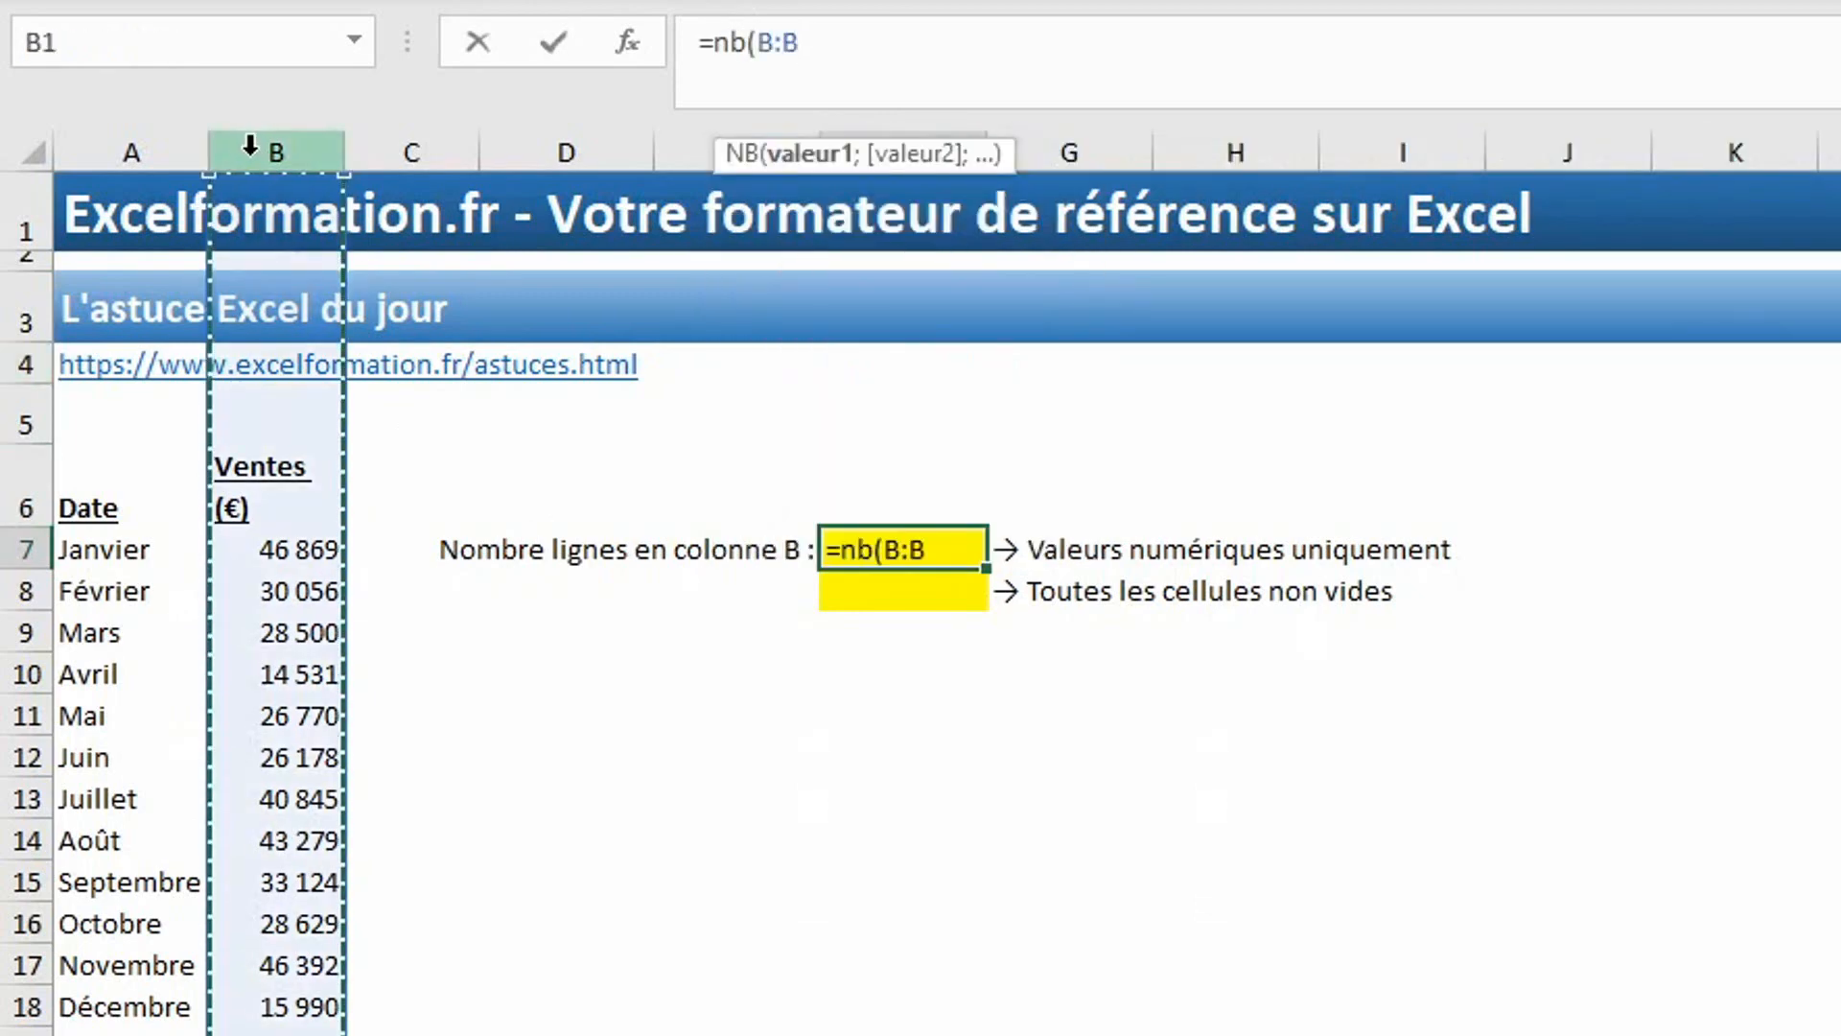
key("Return")
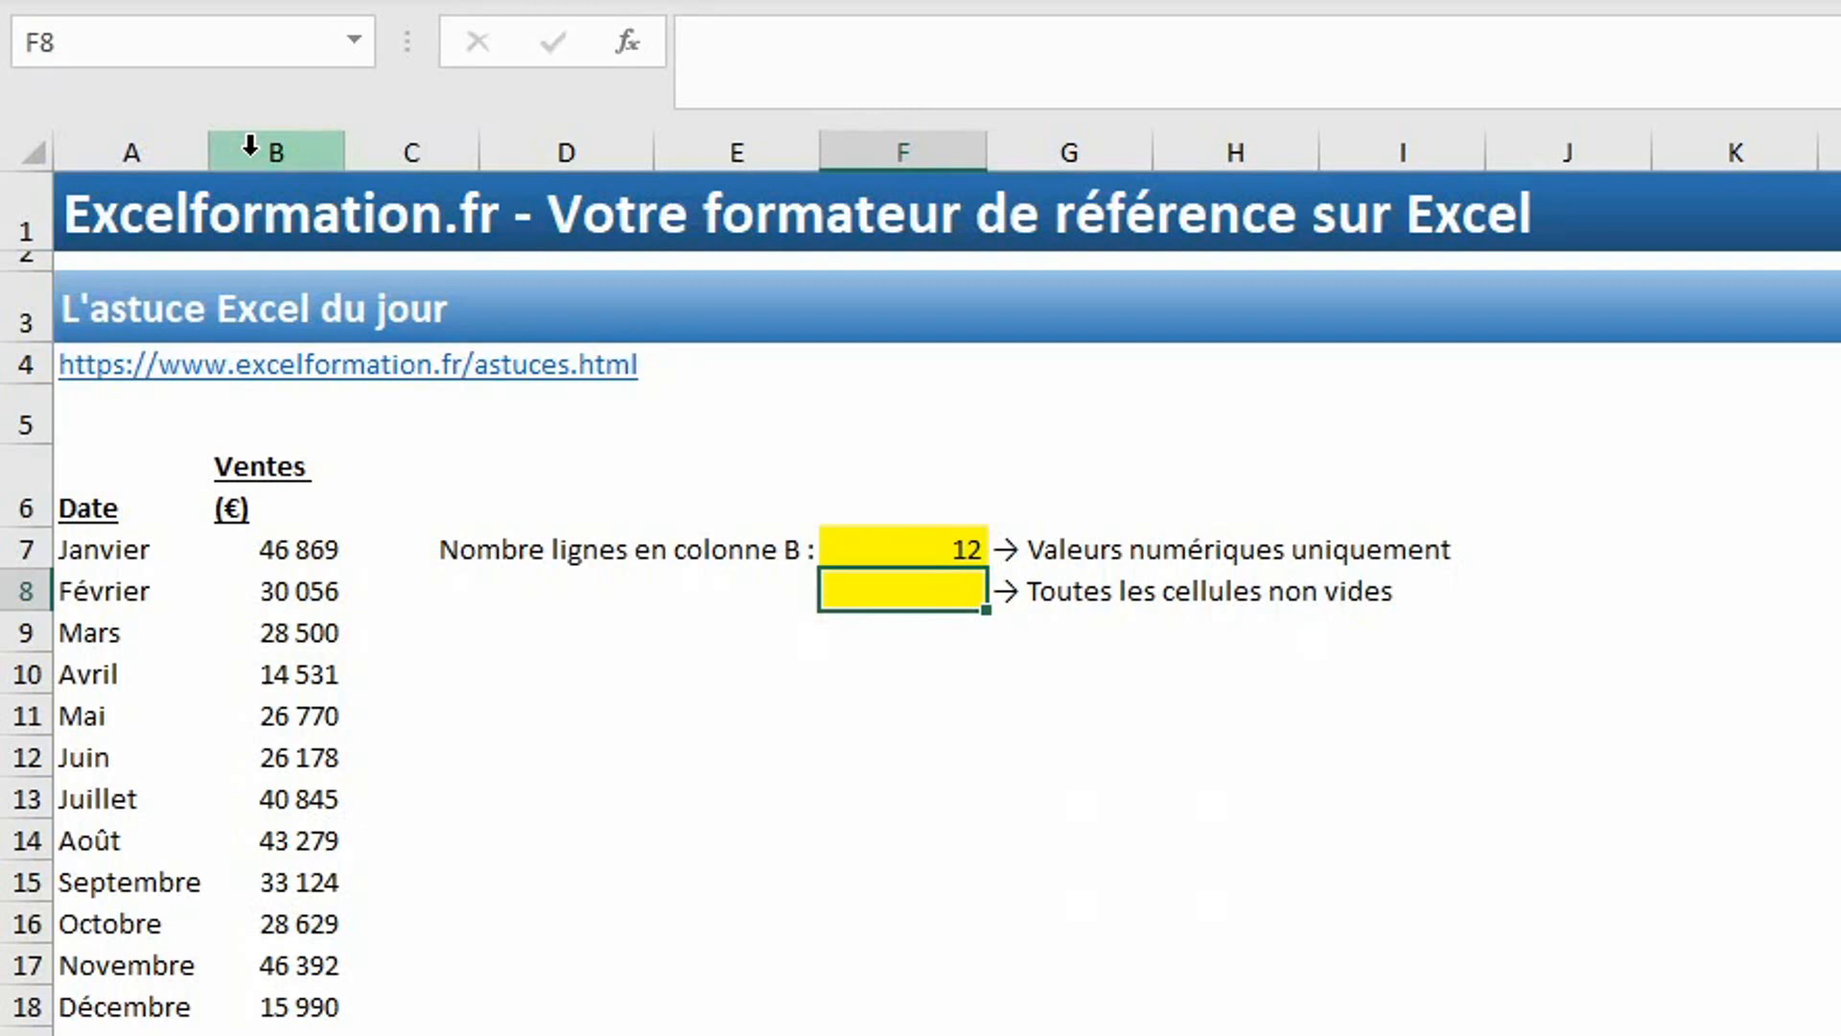
Enter an NBVAL formula in F8 that counts all non-empty cells in the whole of column B.
type("=nbv")
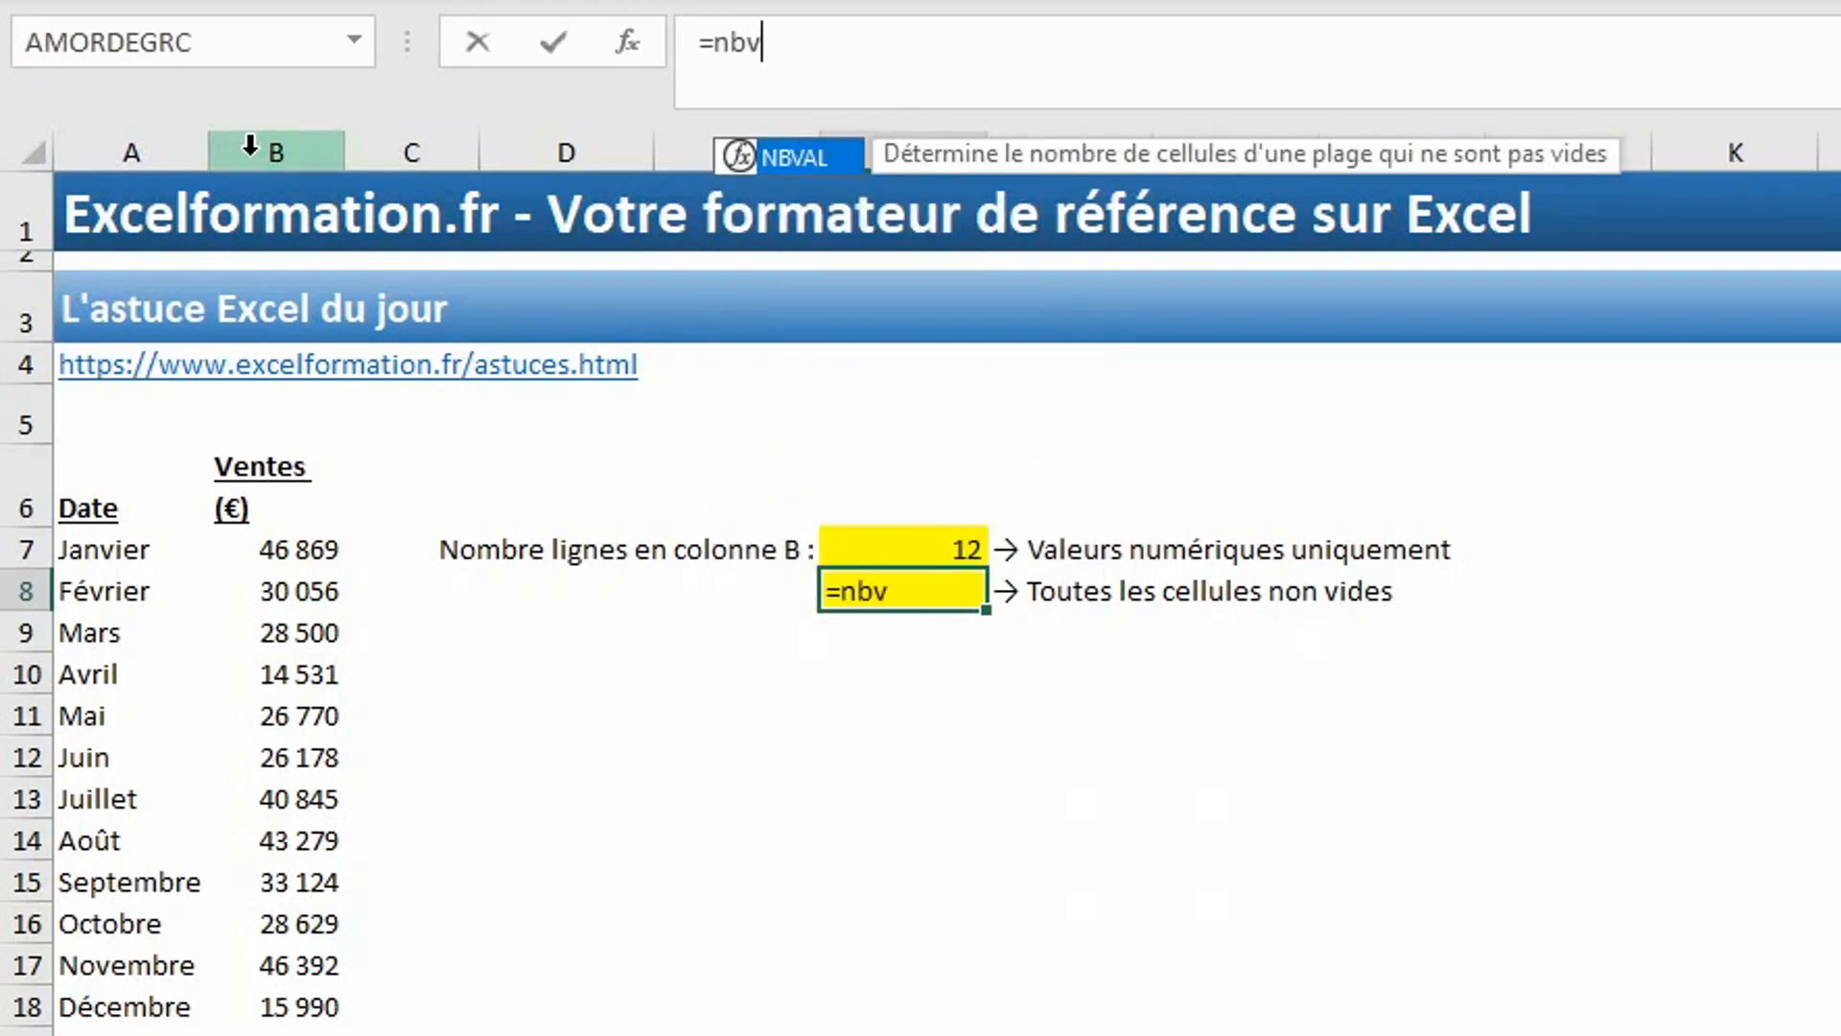
key("Tab")
left_click(258, 147)
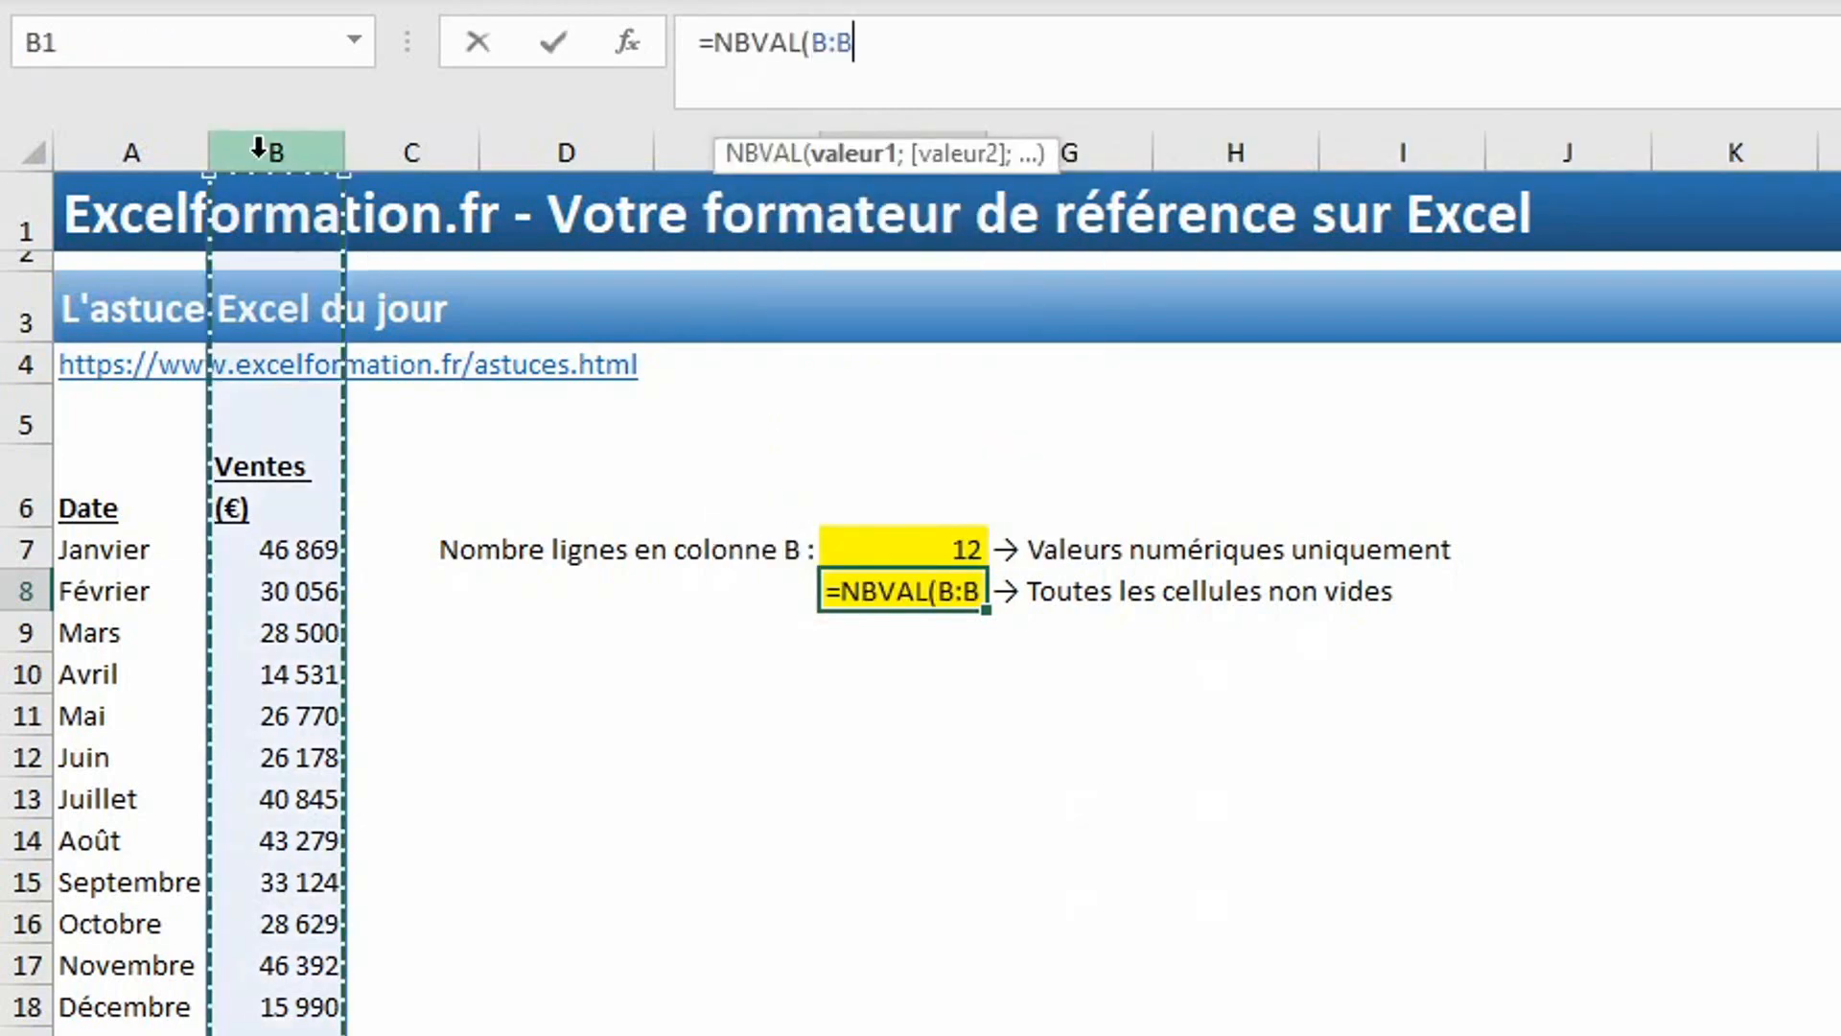
key("Return")
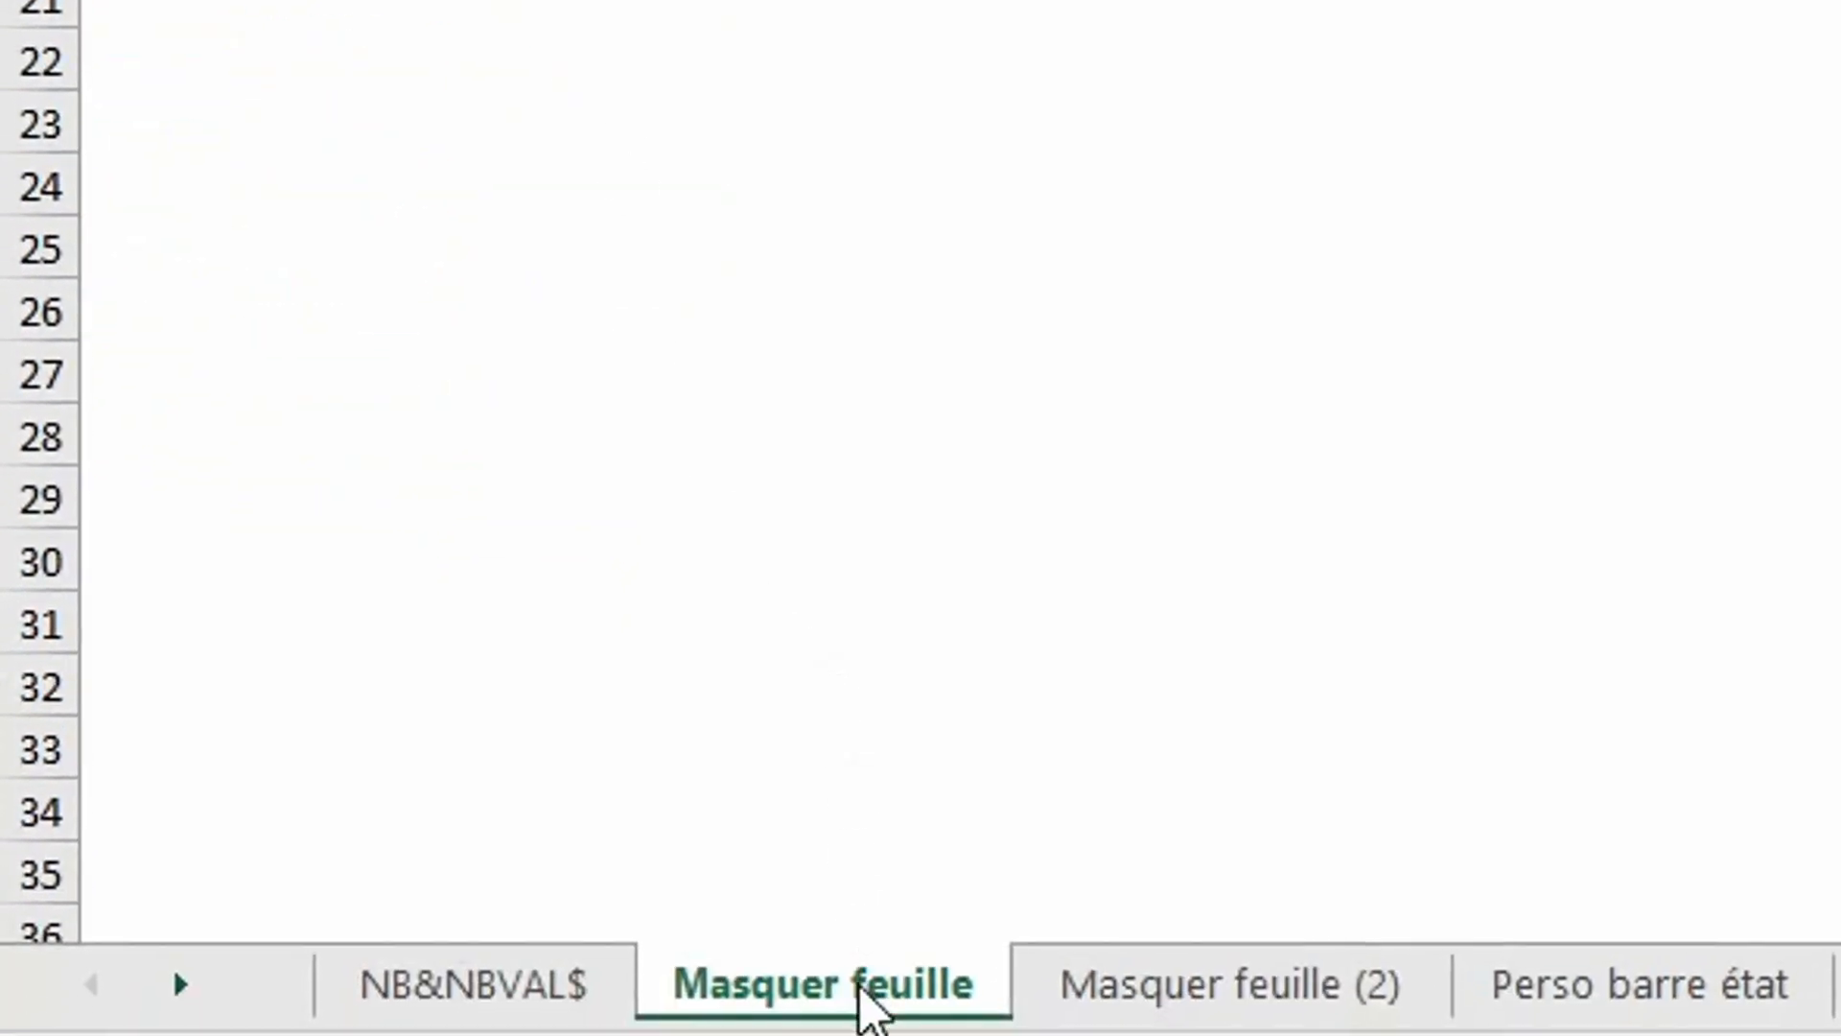
Hide the "Masquer feuille" worksheet and unhide it again.
right_click(861, 984)
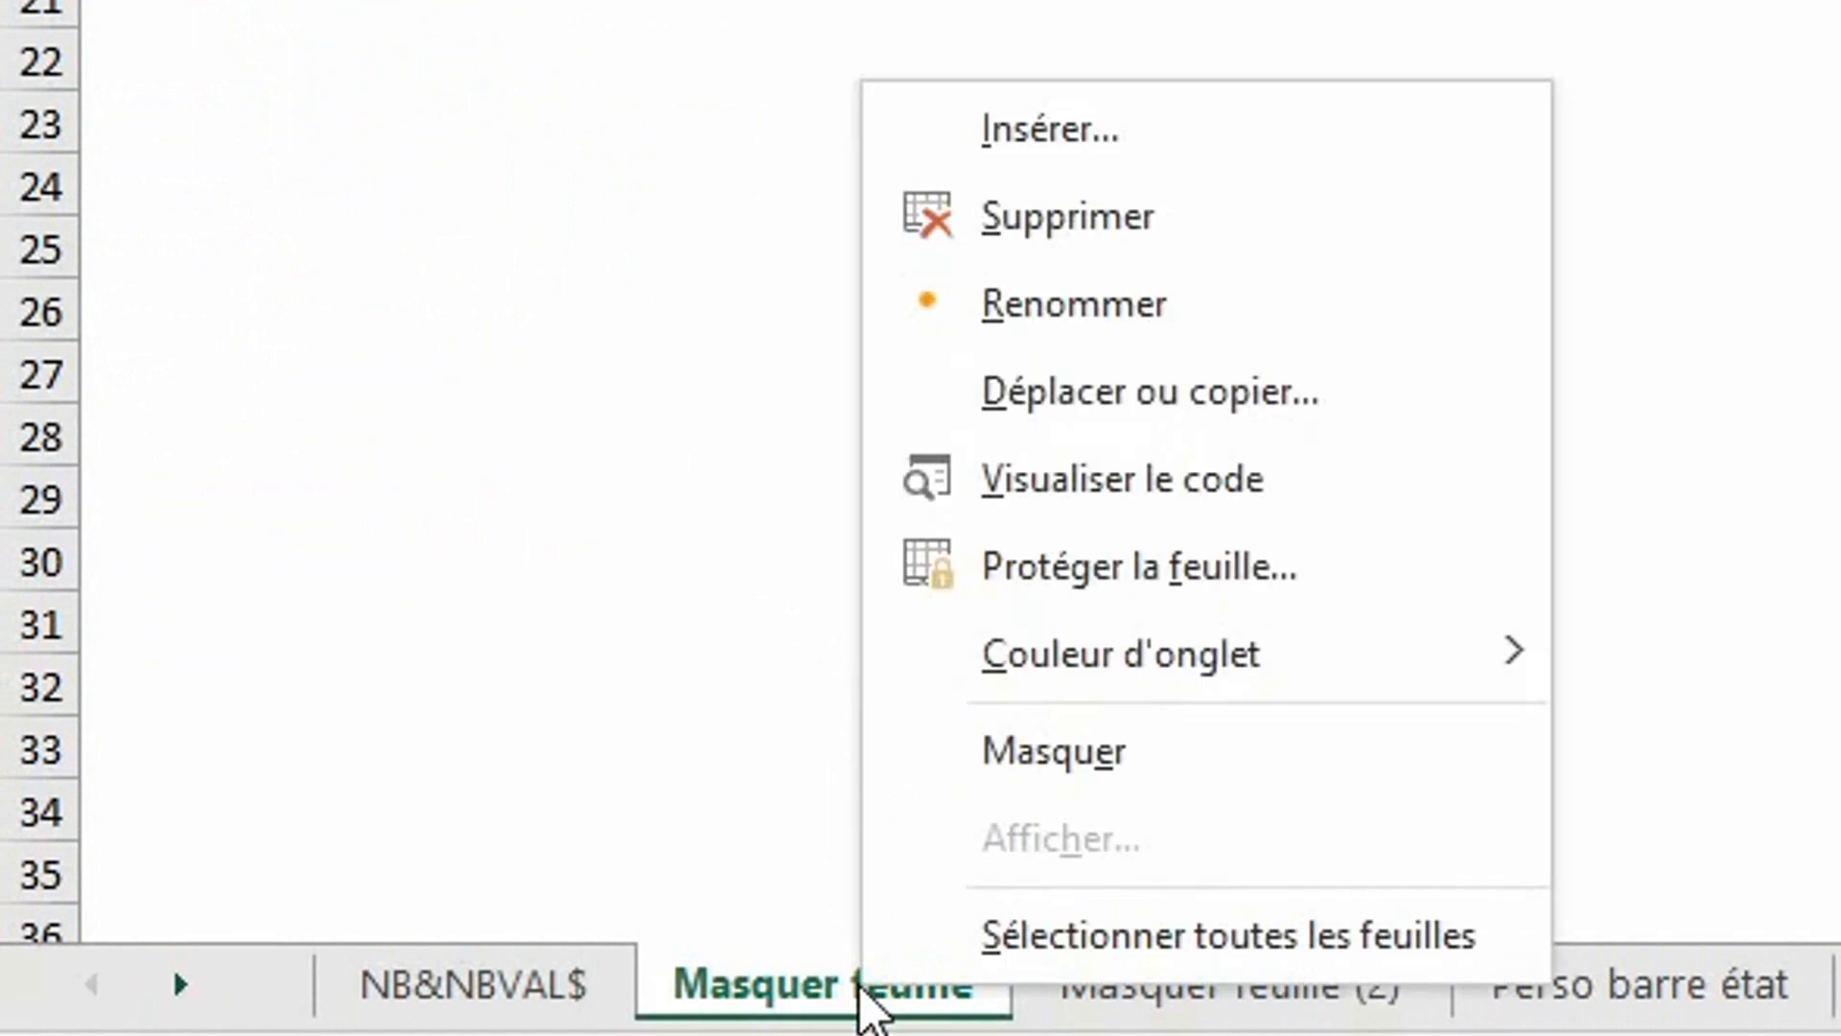
left_click(970, 779)
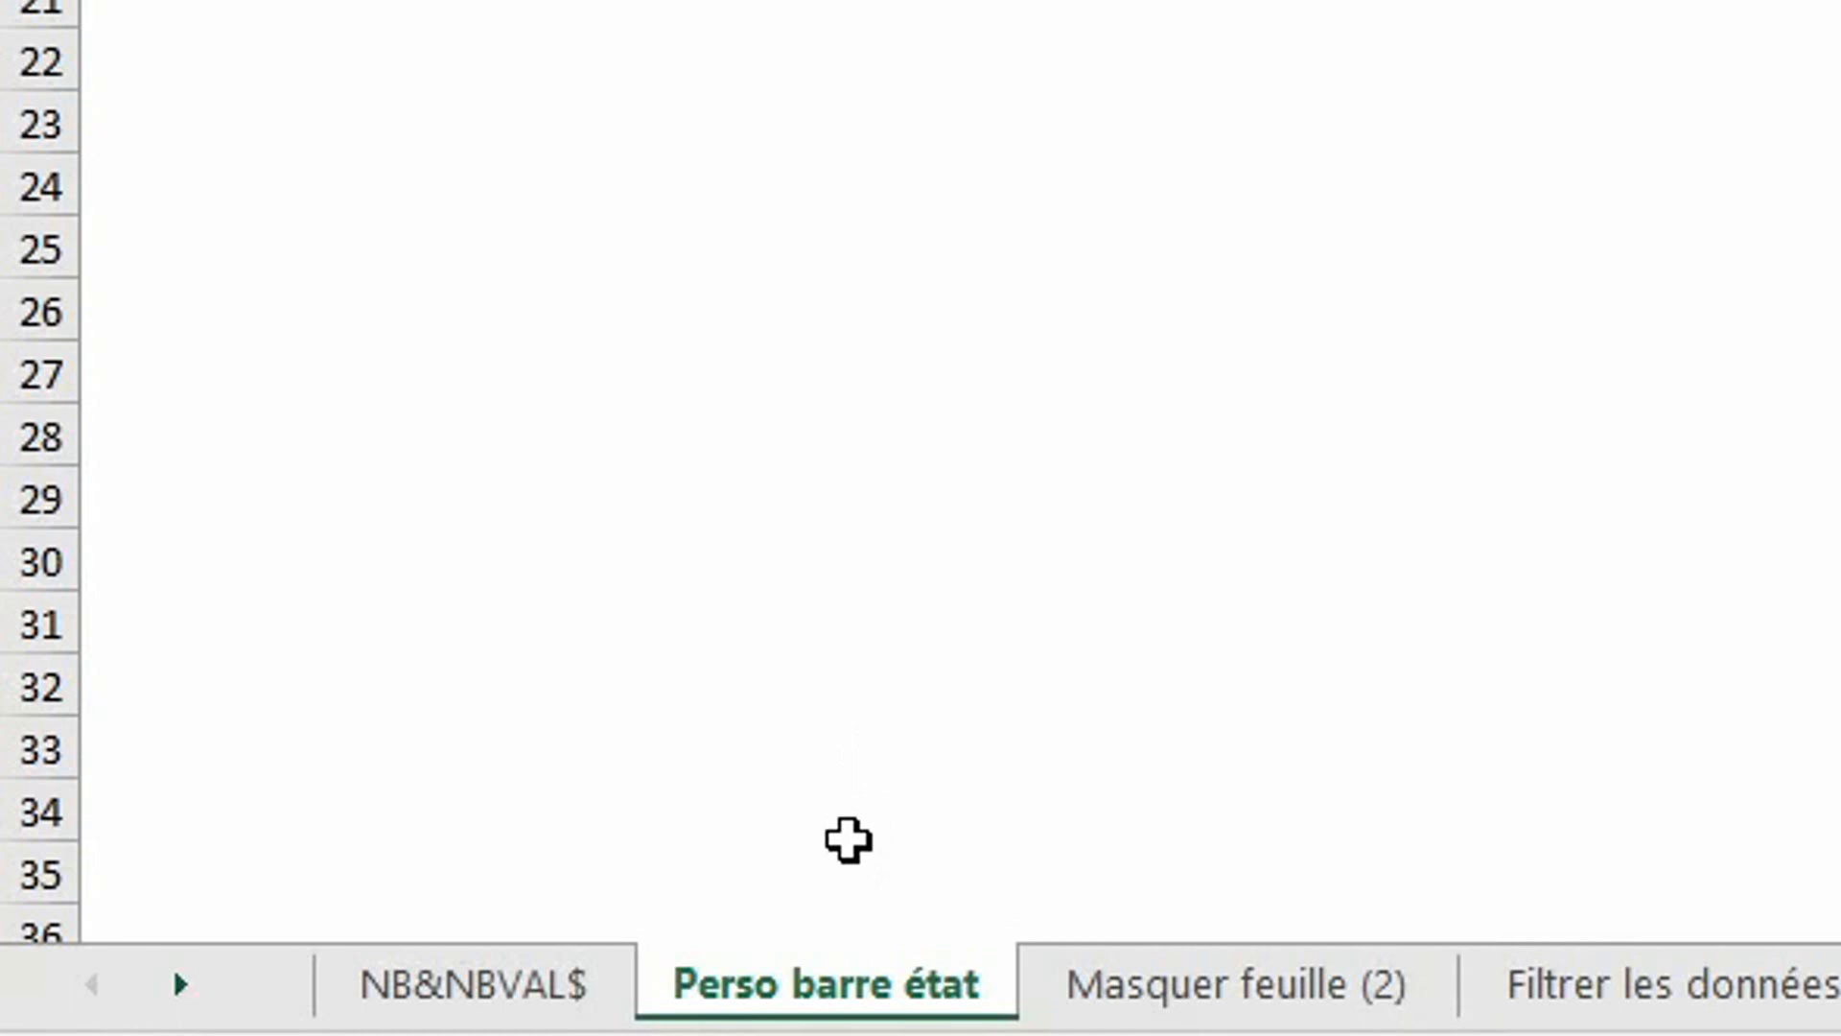
right_click(775, 997)
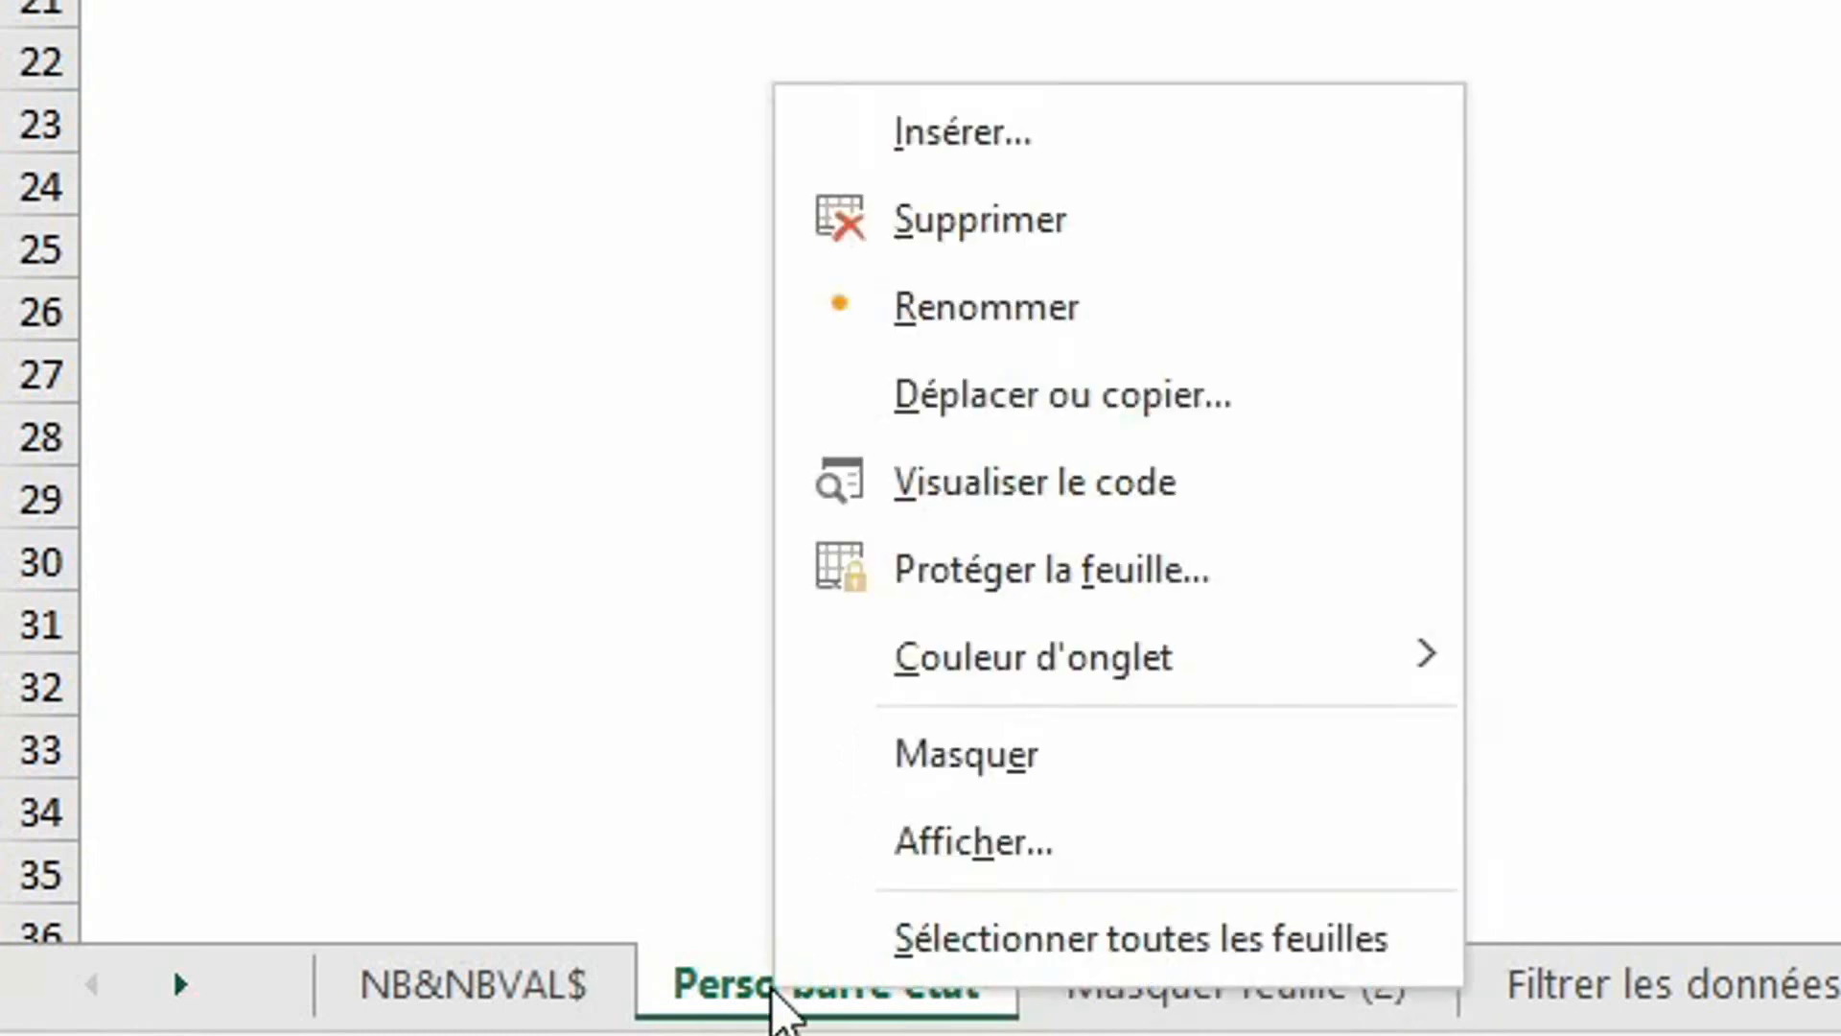
left_click(894, 854)
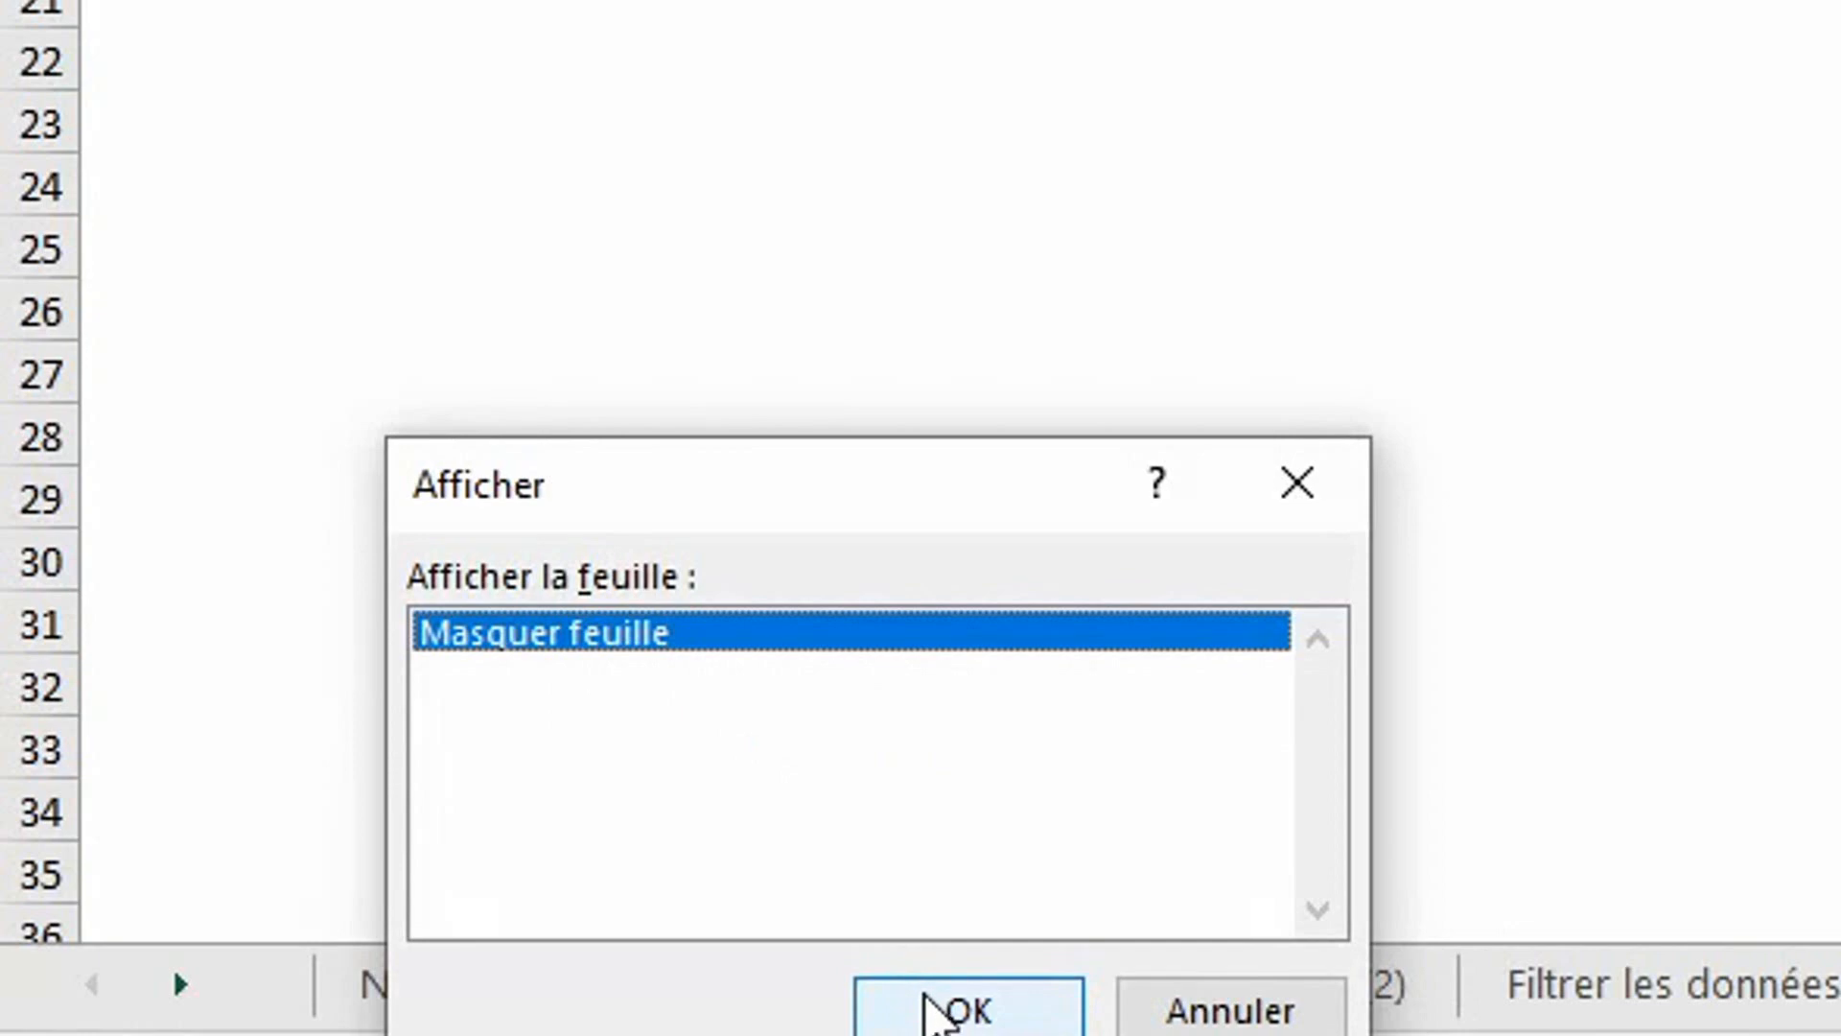
left_click(935, 1012)
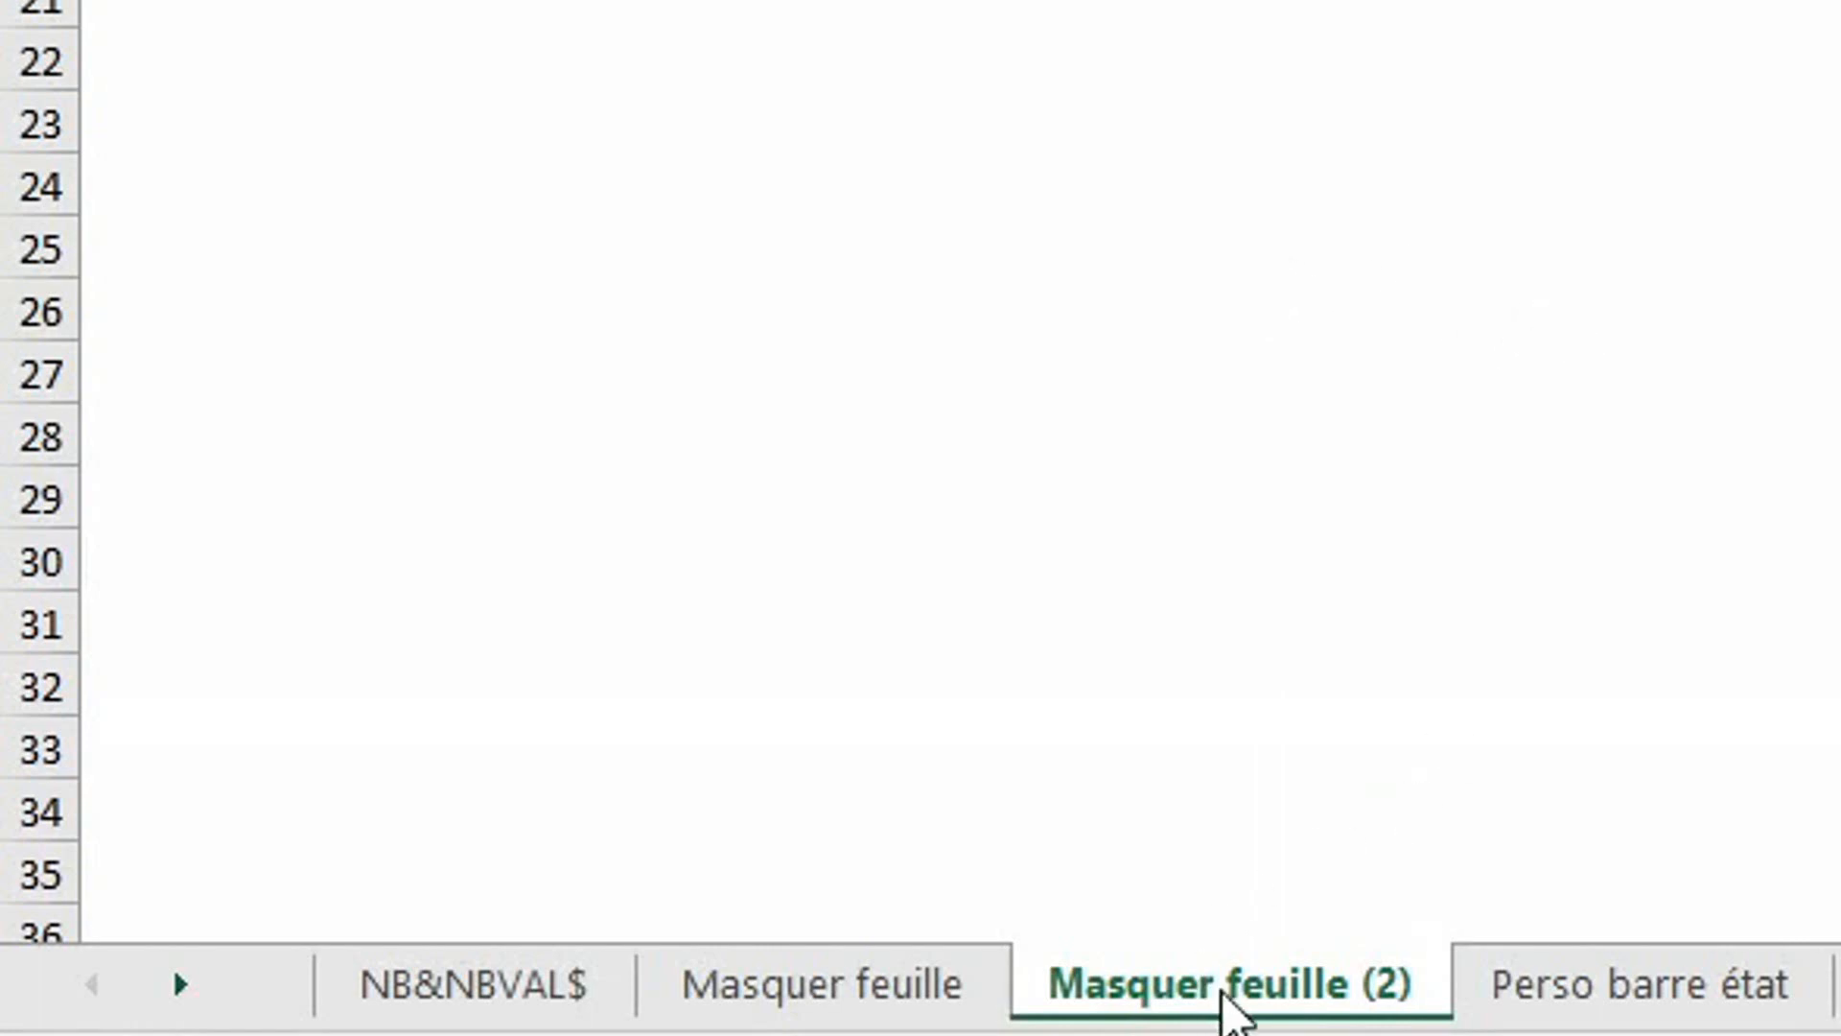
Set the Visible property of the "Masquer feuille (2)" sheet to 2 - xlSheetVeryHidden in the Visual Basic editor.
right_click(1235, 995)
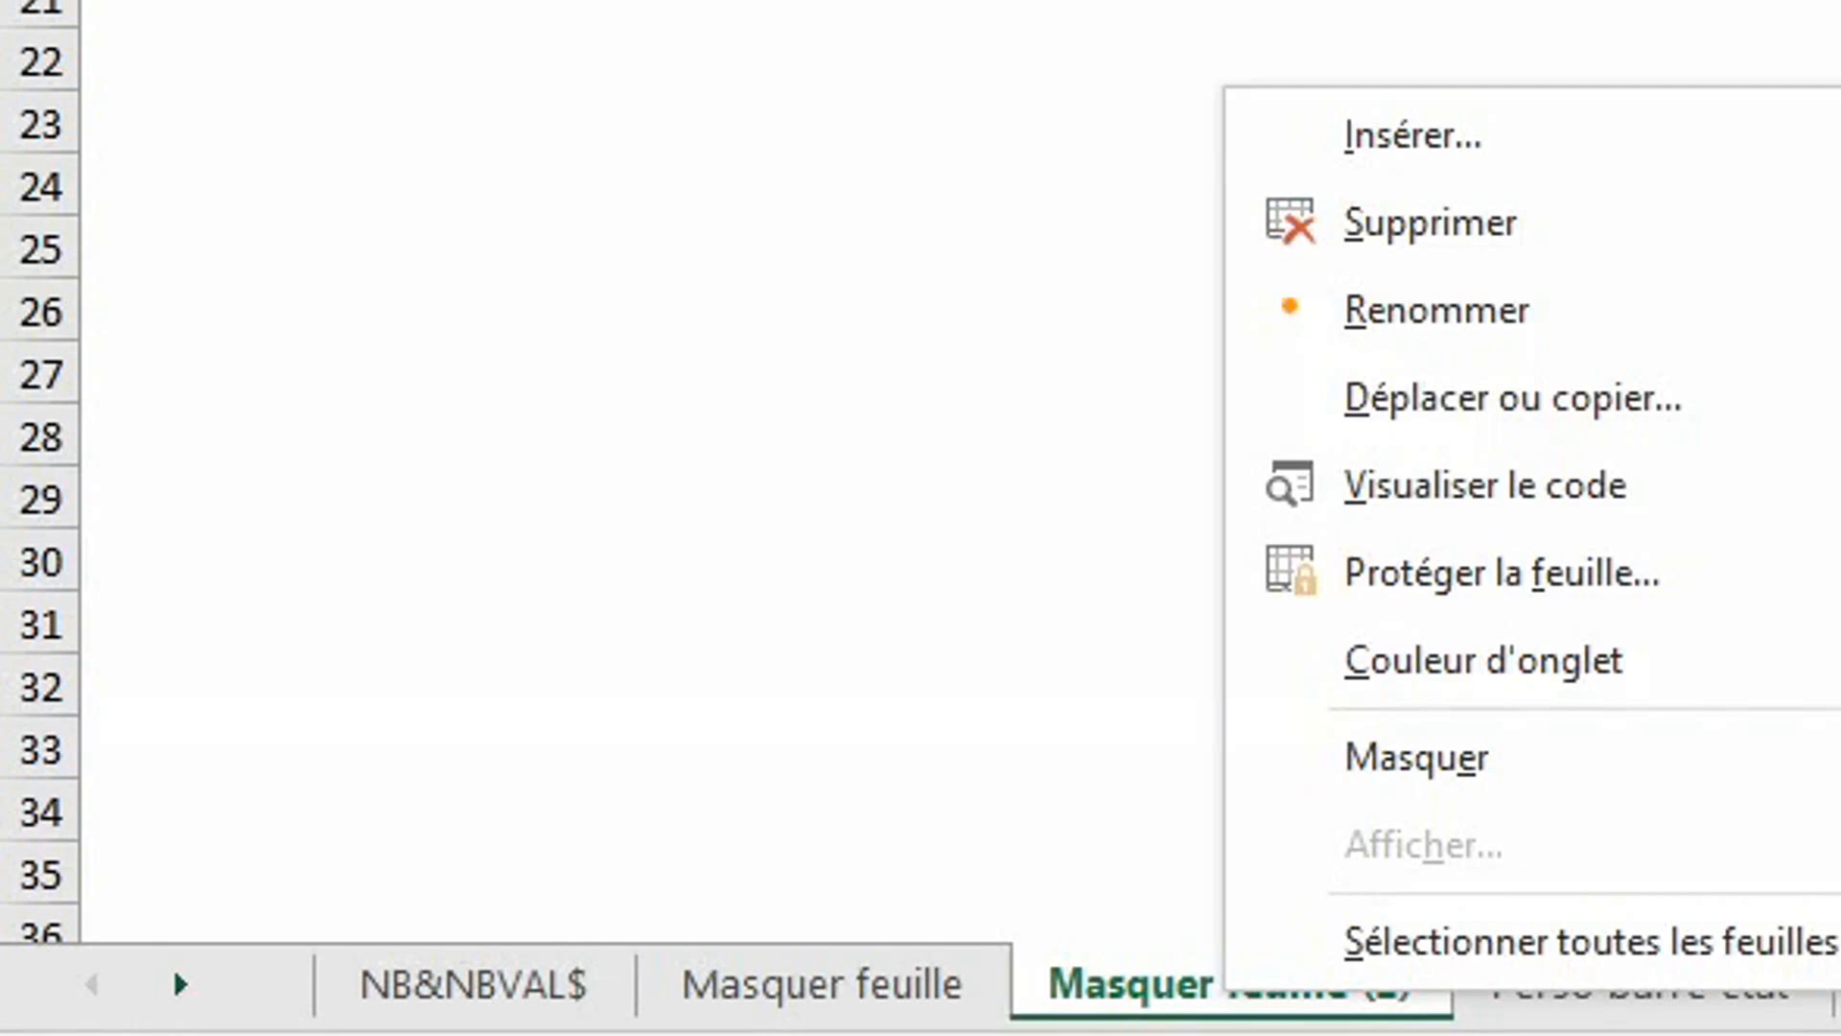
key("Escape")
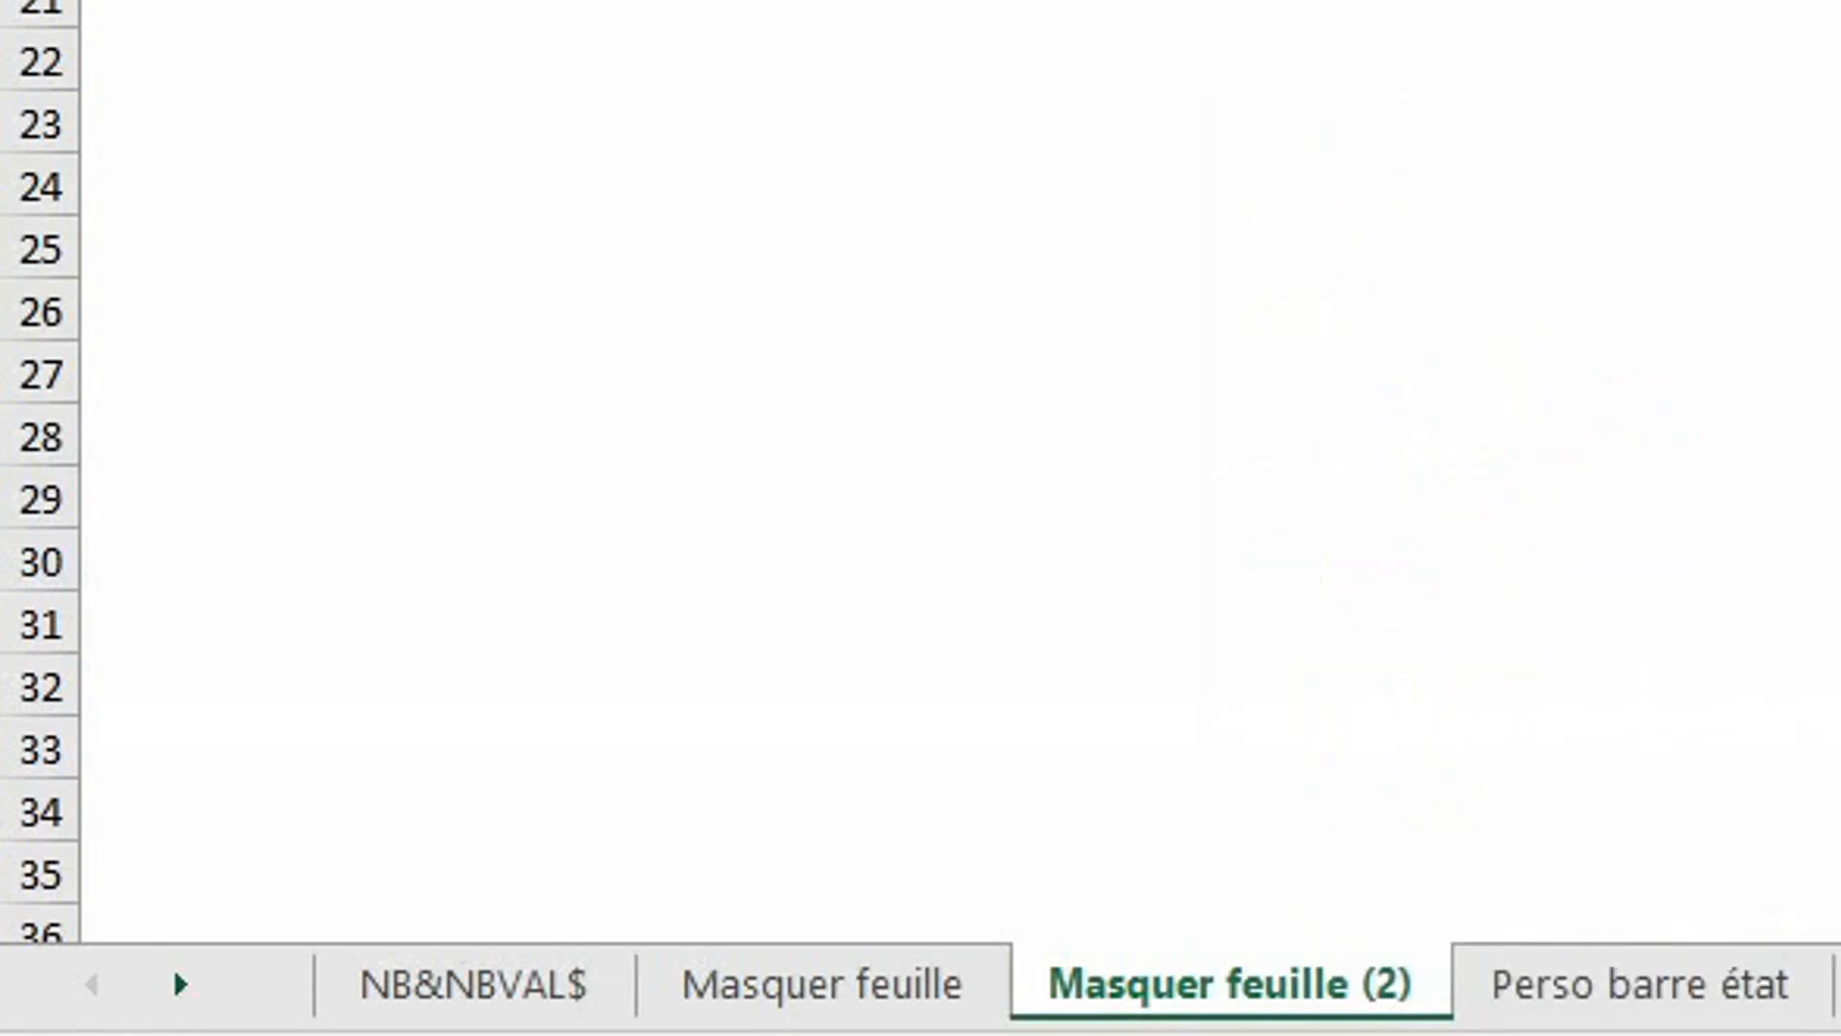
key("alt+F11")
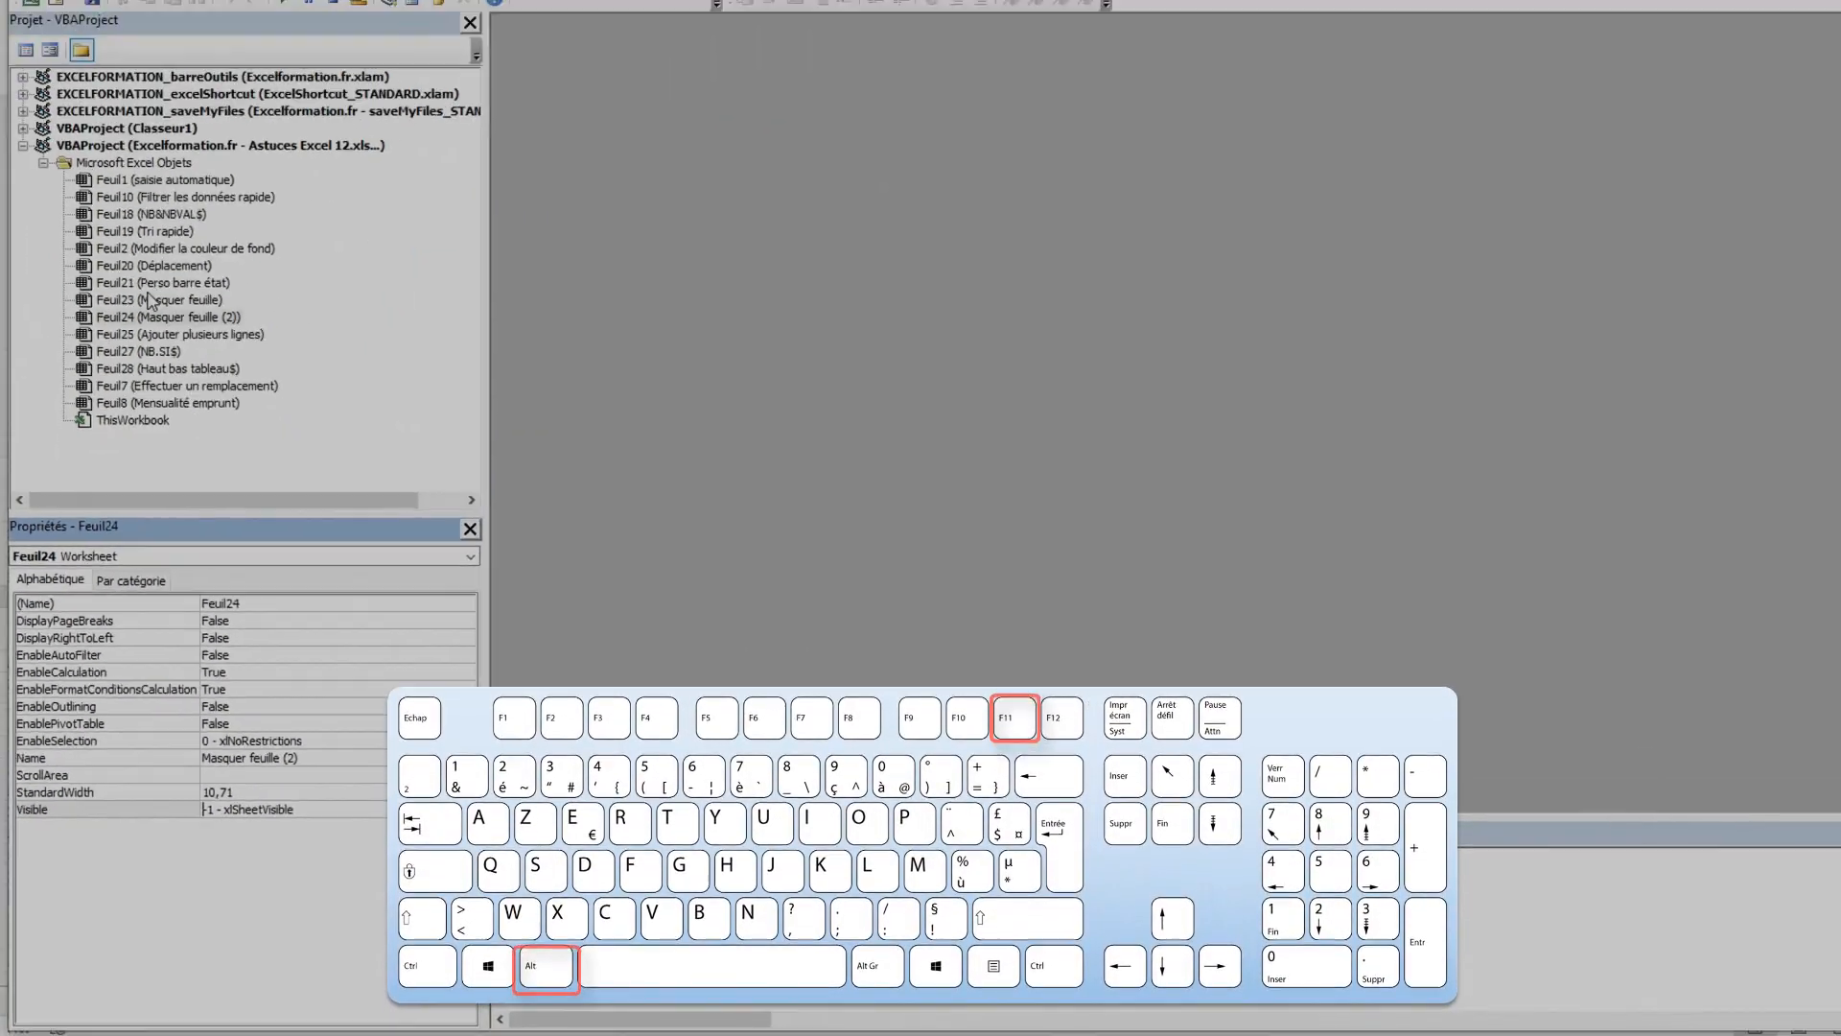
left_click(151, 319)
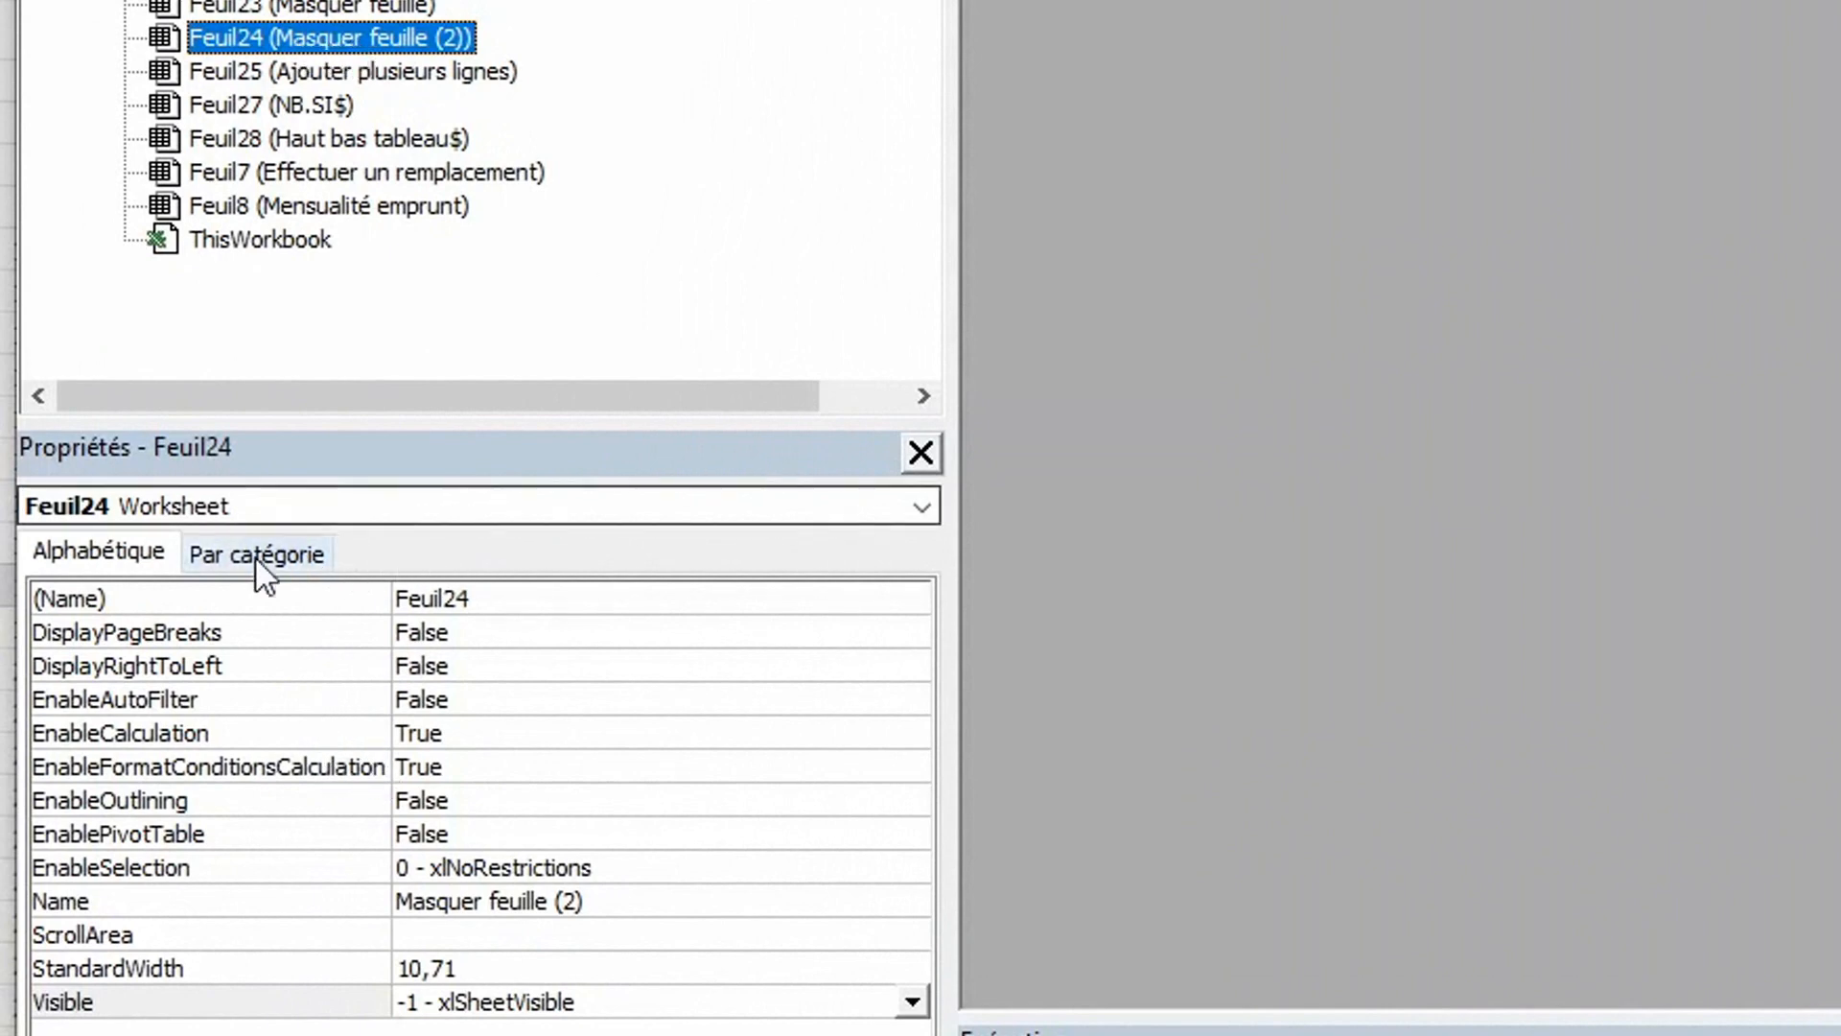
left_click(158, 1003)
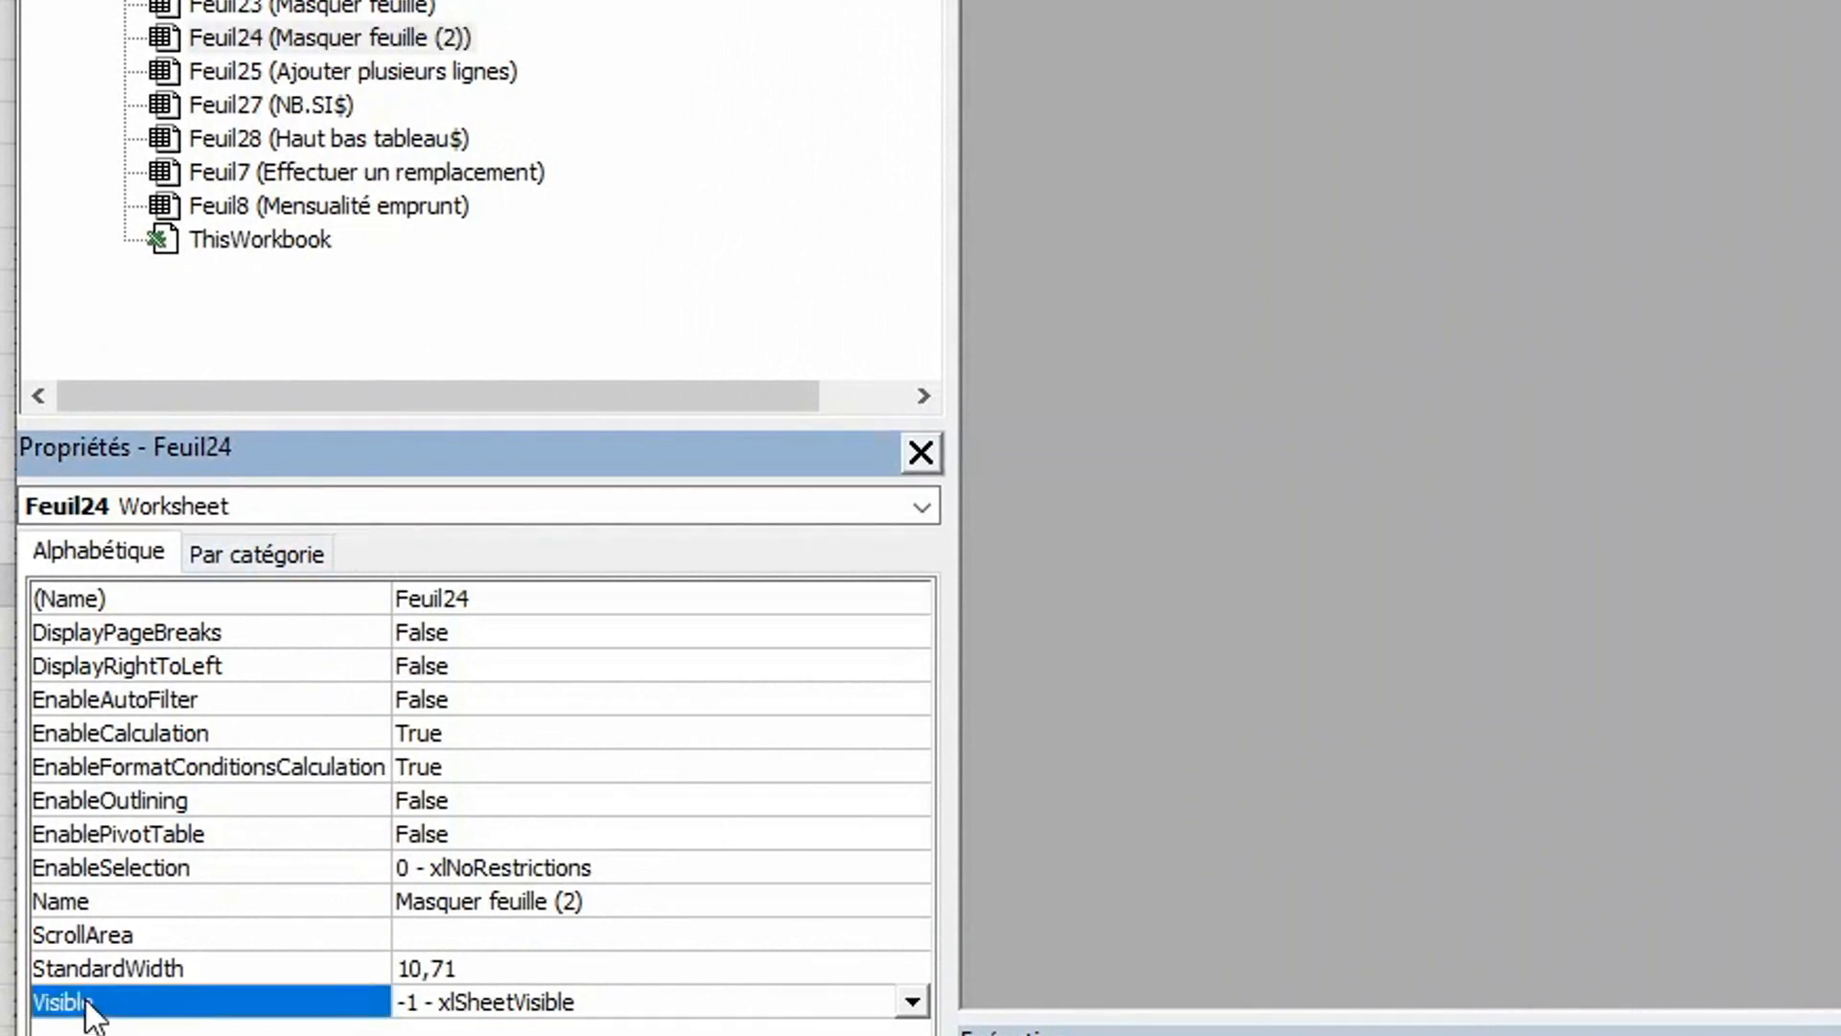
left_click(912, 1001)
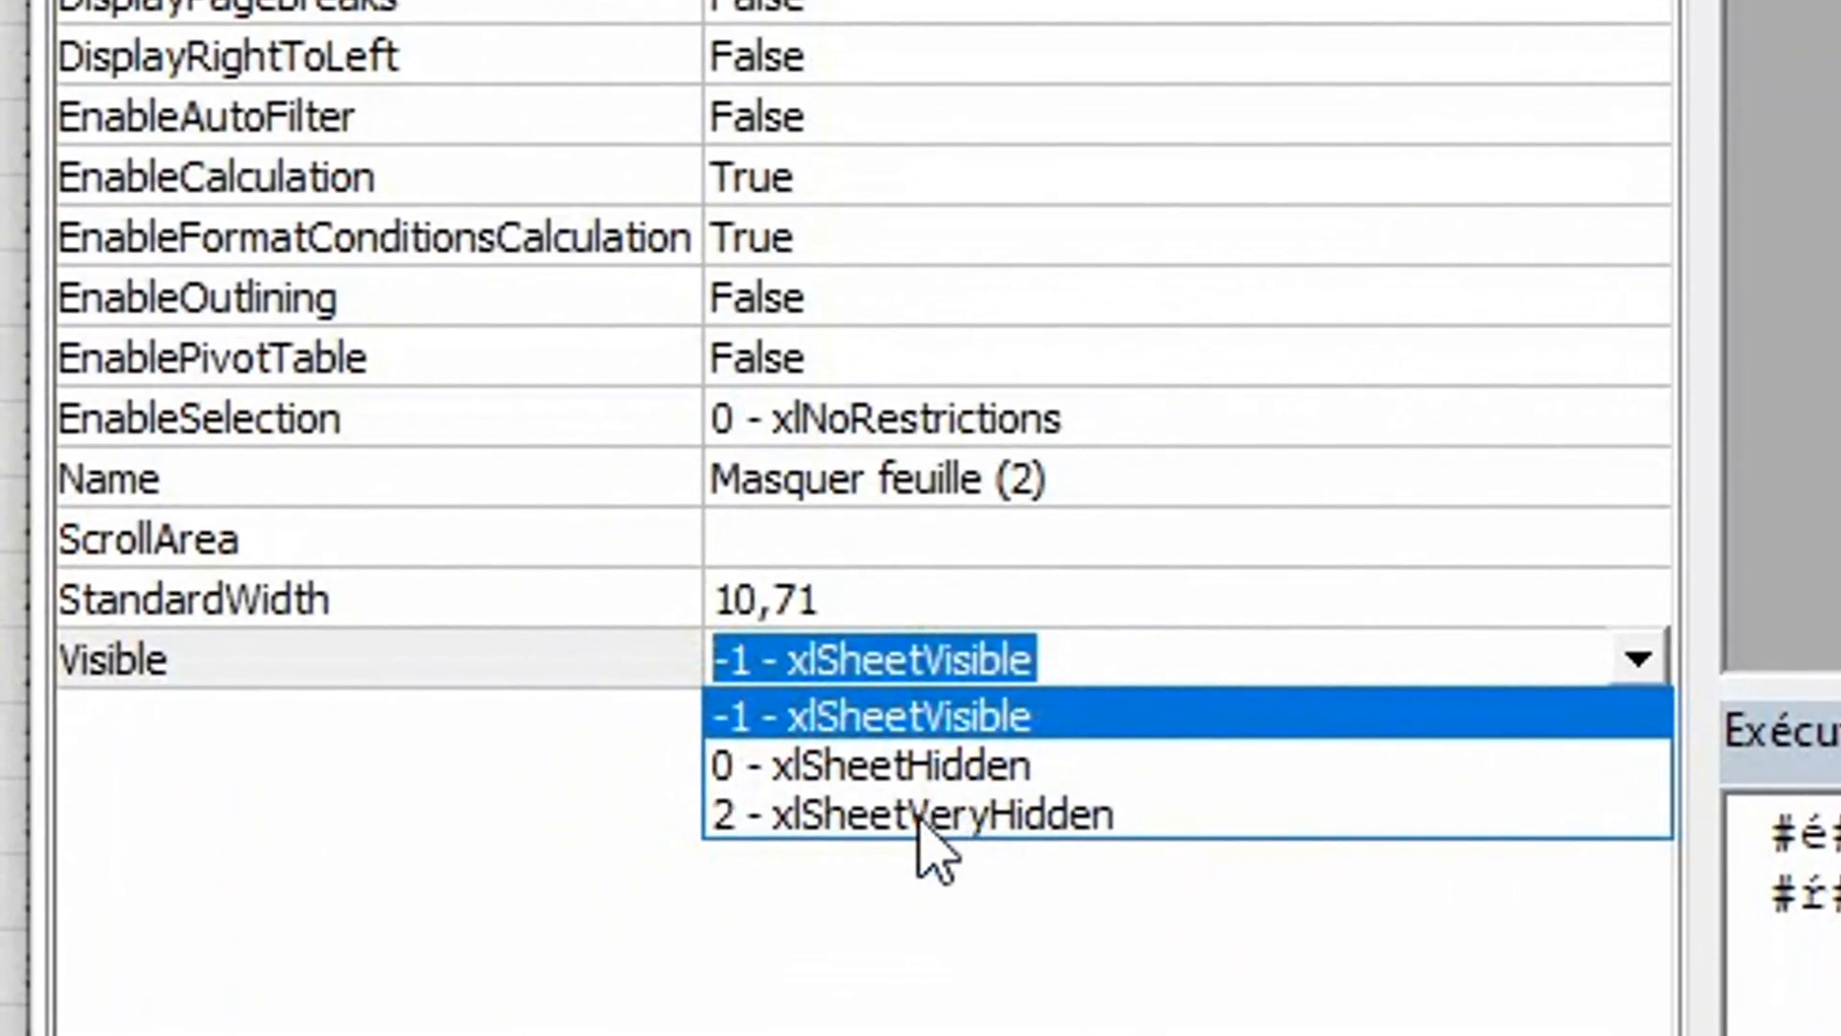
left_click(920, 815)
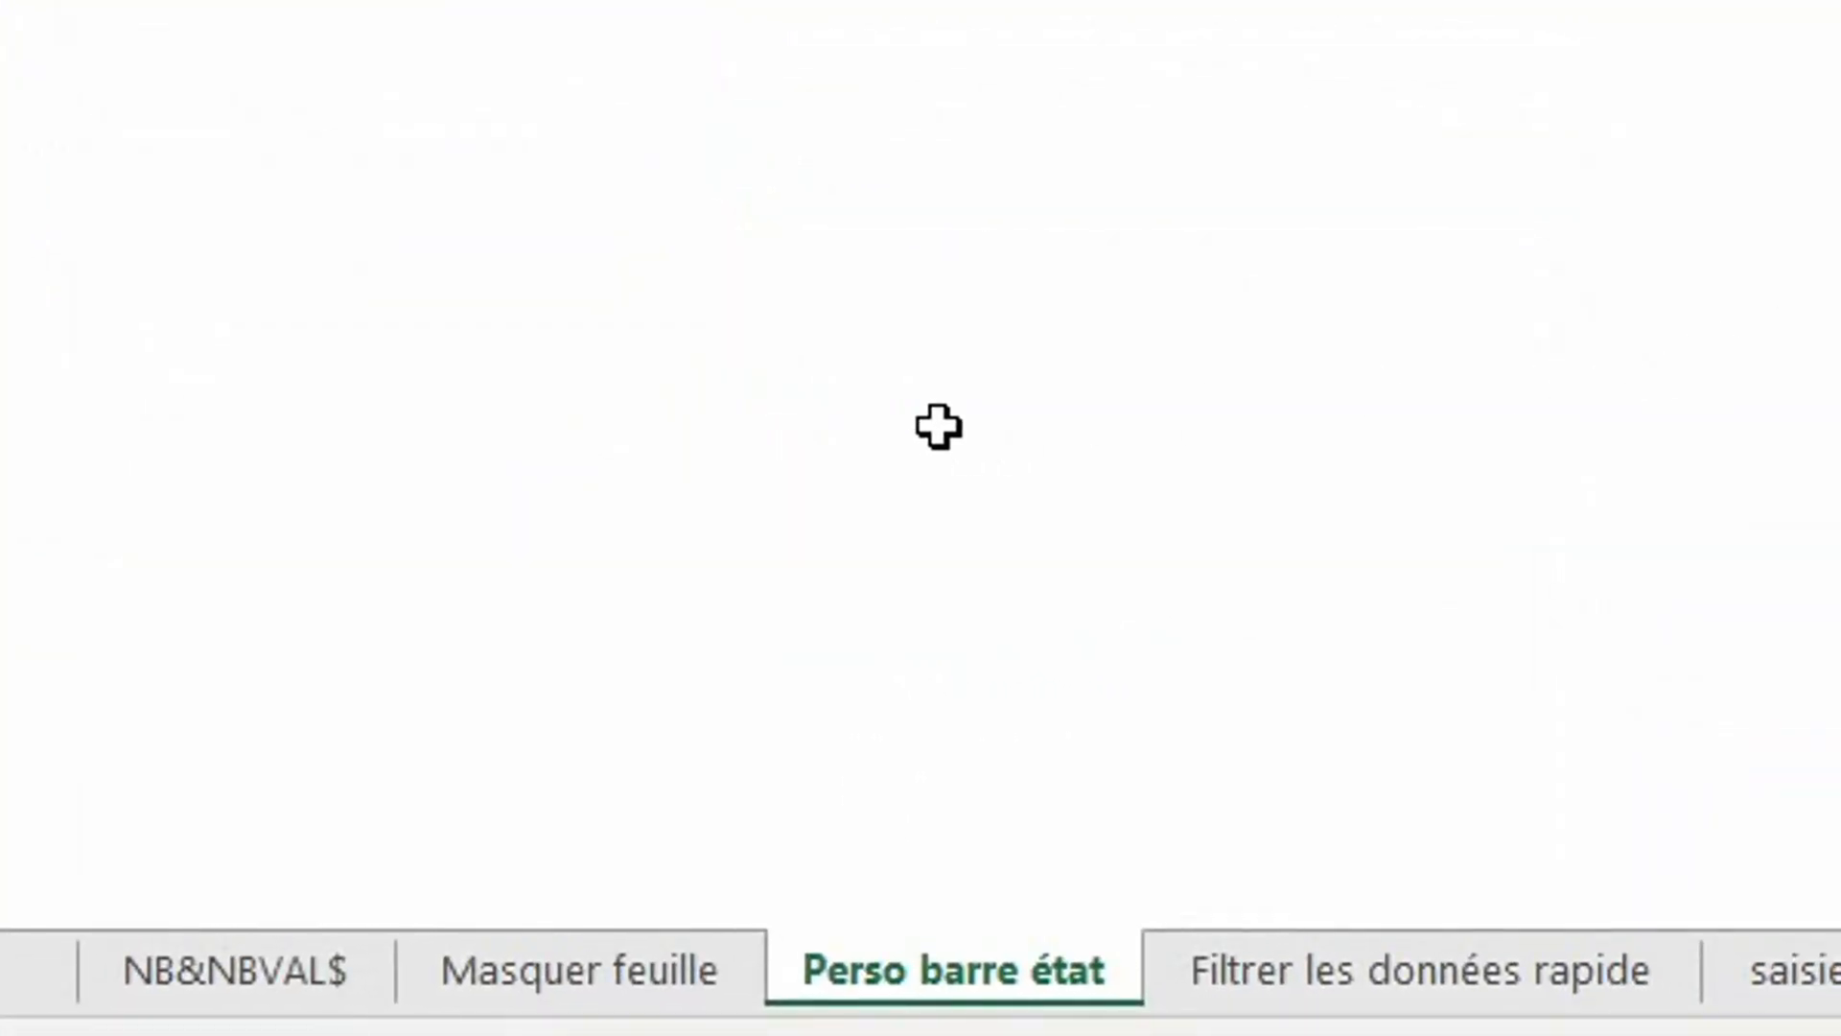
right_click(888, 1003)
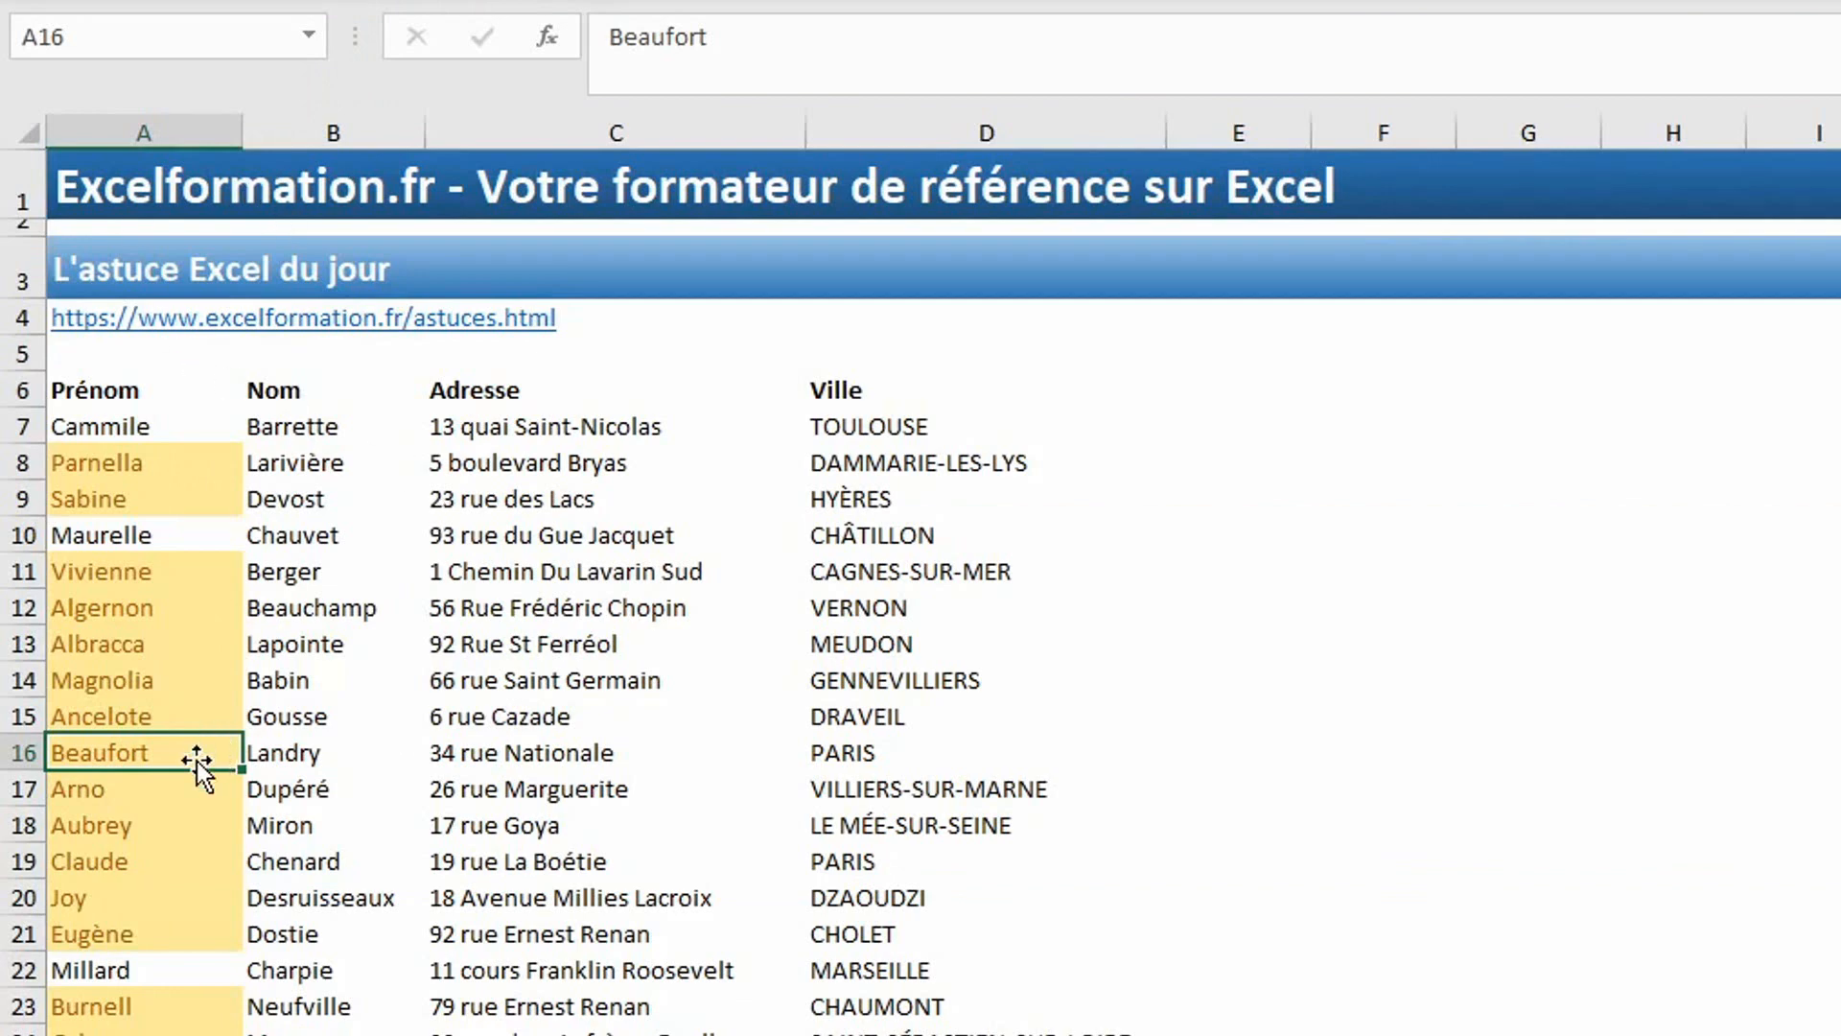
Filter the Prénom column by the value of the selected cell A16.
right_click(195, 757)
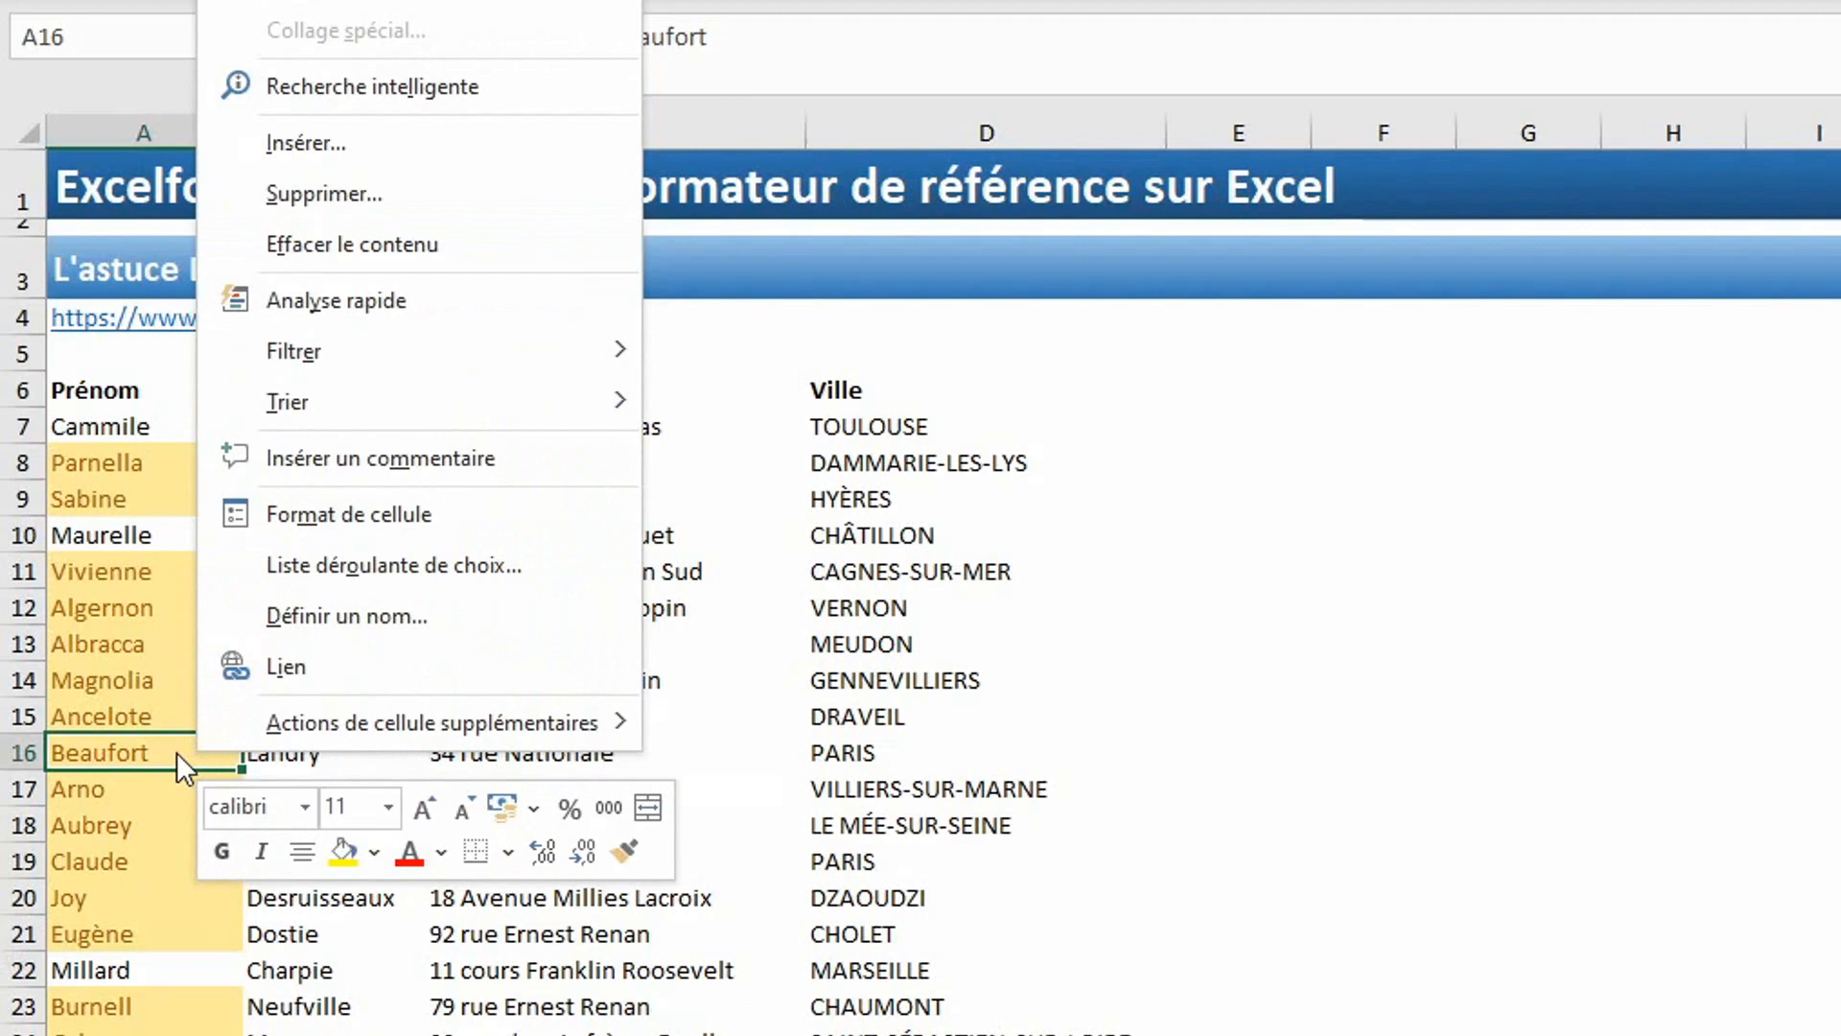
mouse_move(533, 332)
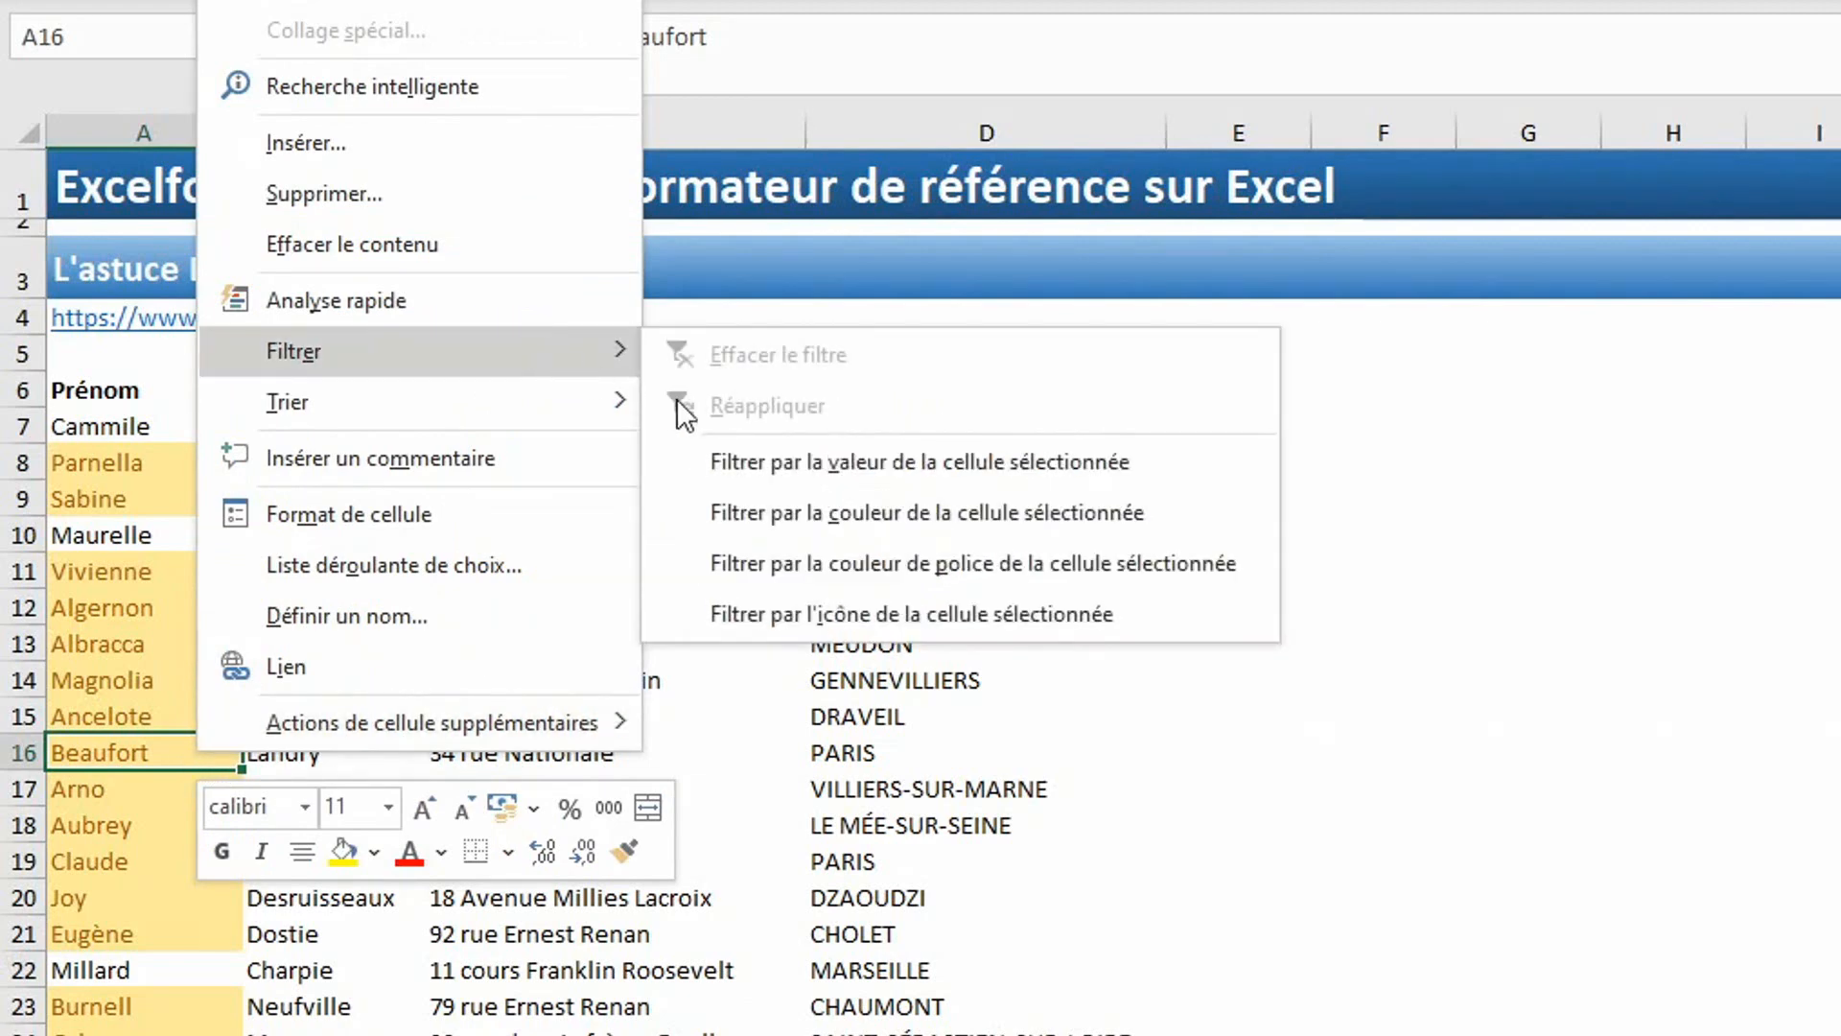
left_click(808, 464)
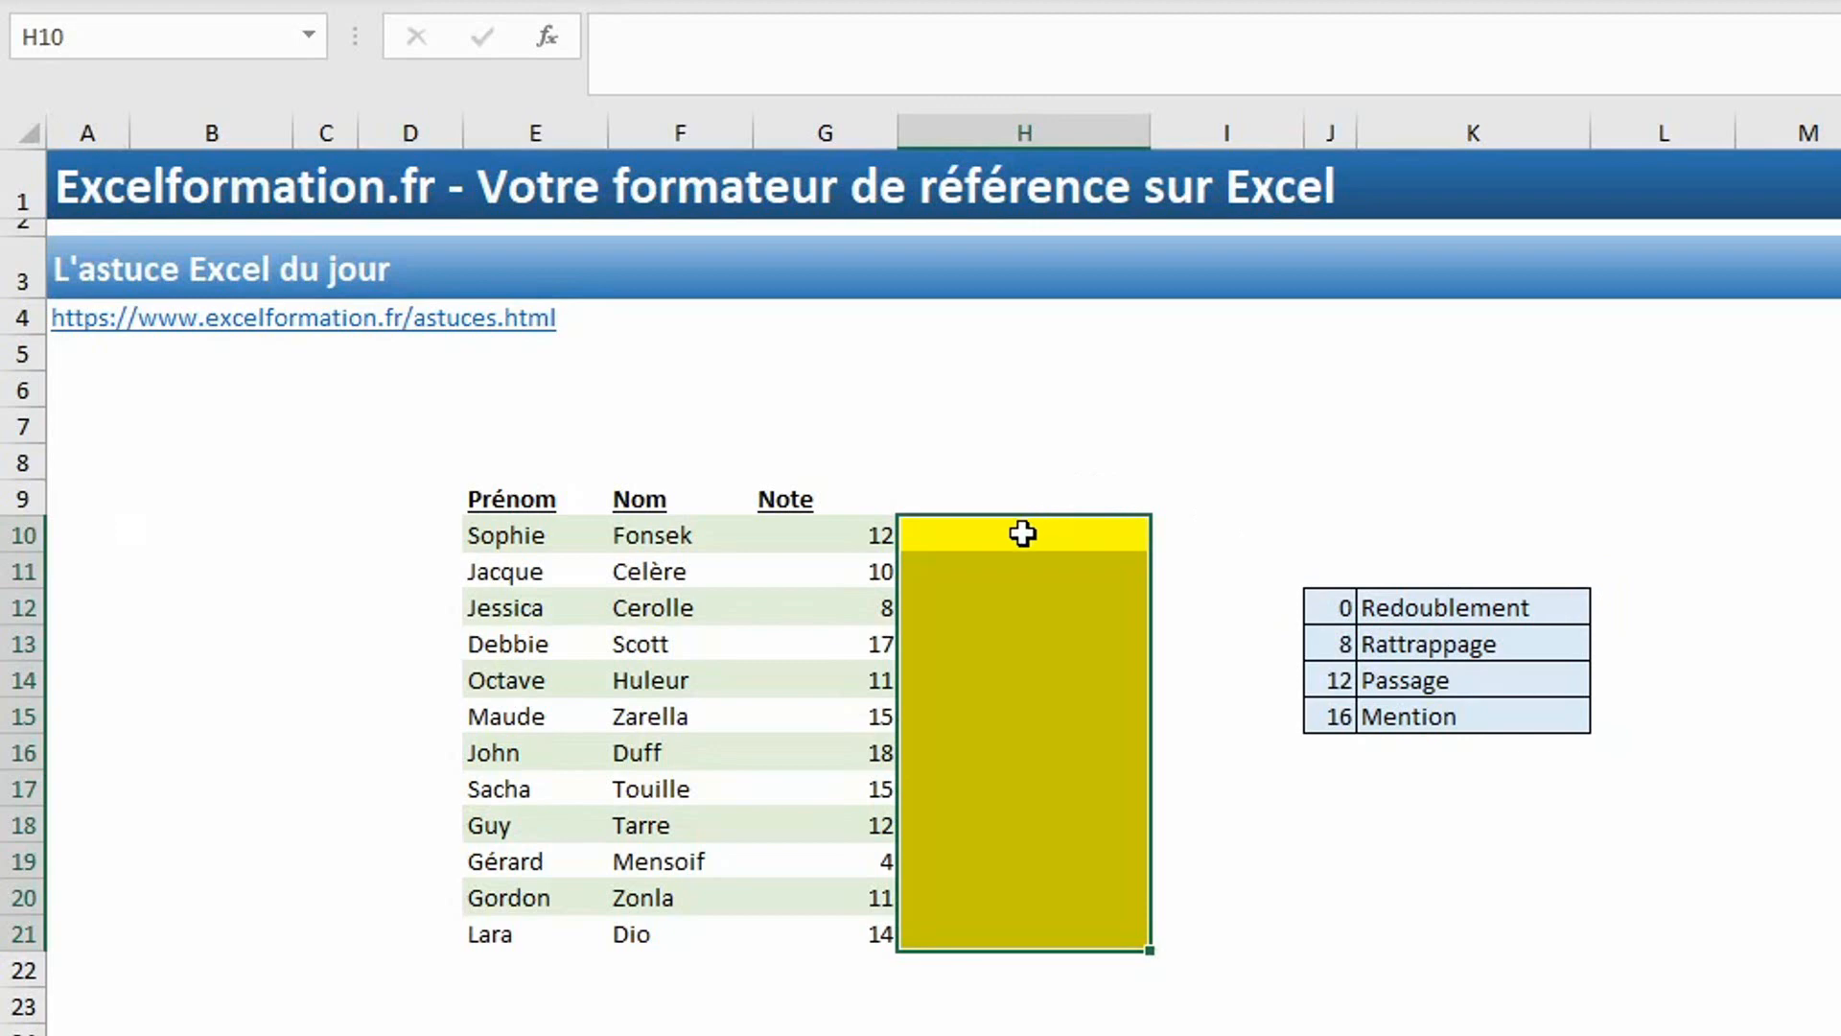
Start a RECHERCHEV formula for H10:H21 with G10 as the lookup value and the absolute range $J$12:$K$15 as the table.
type("=rec")
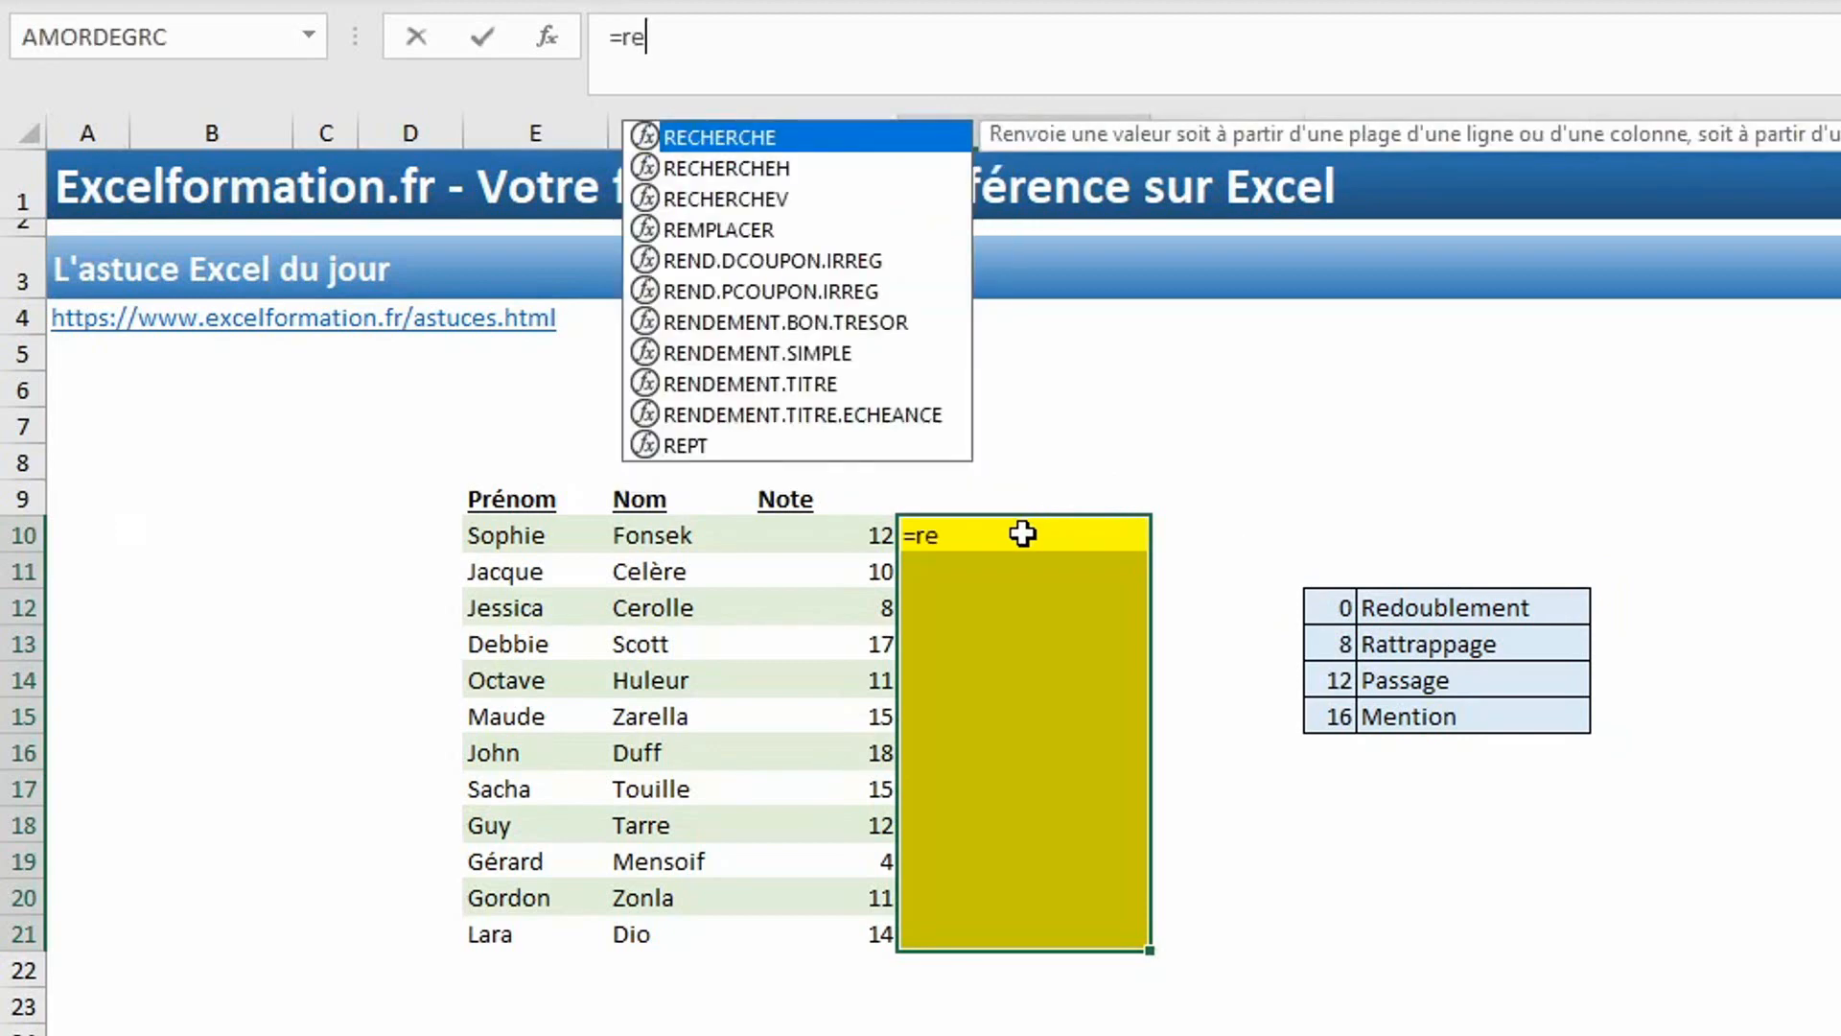
key("Down")
key("Down")
key("Tab")
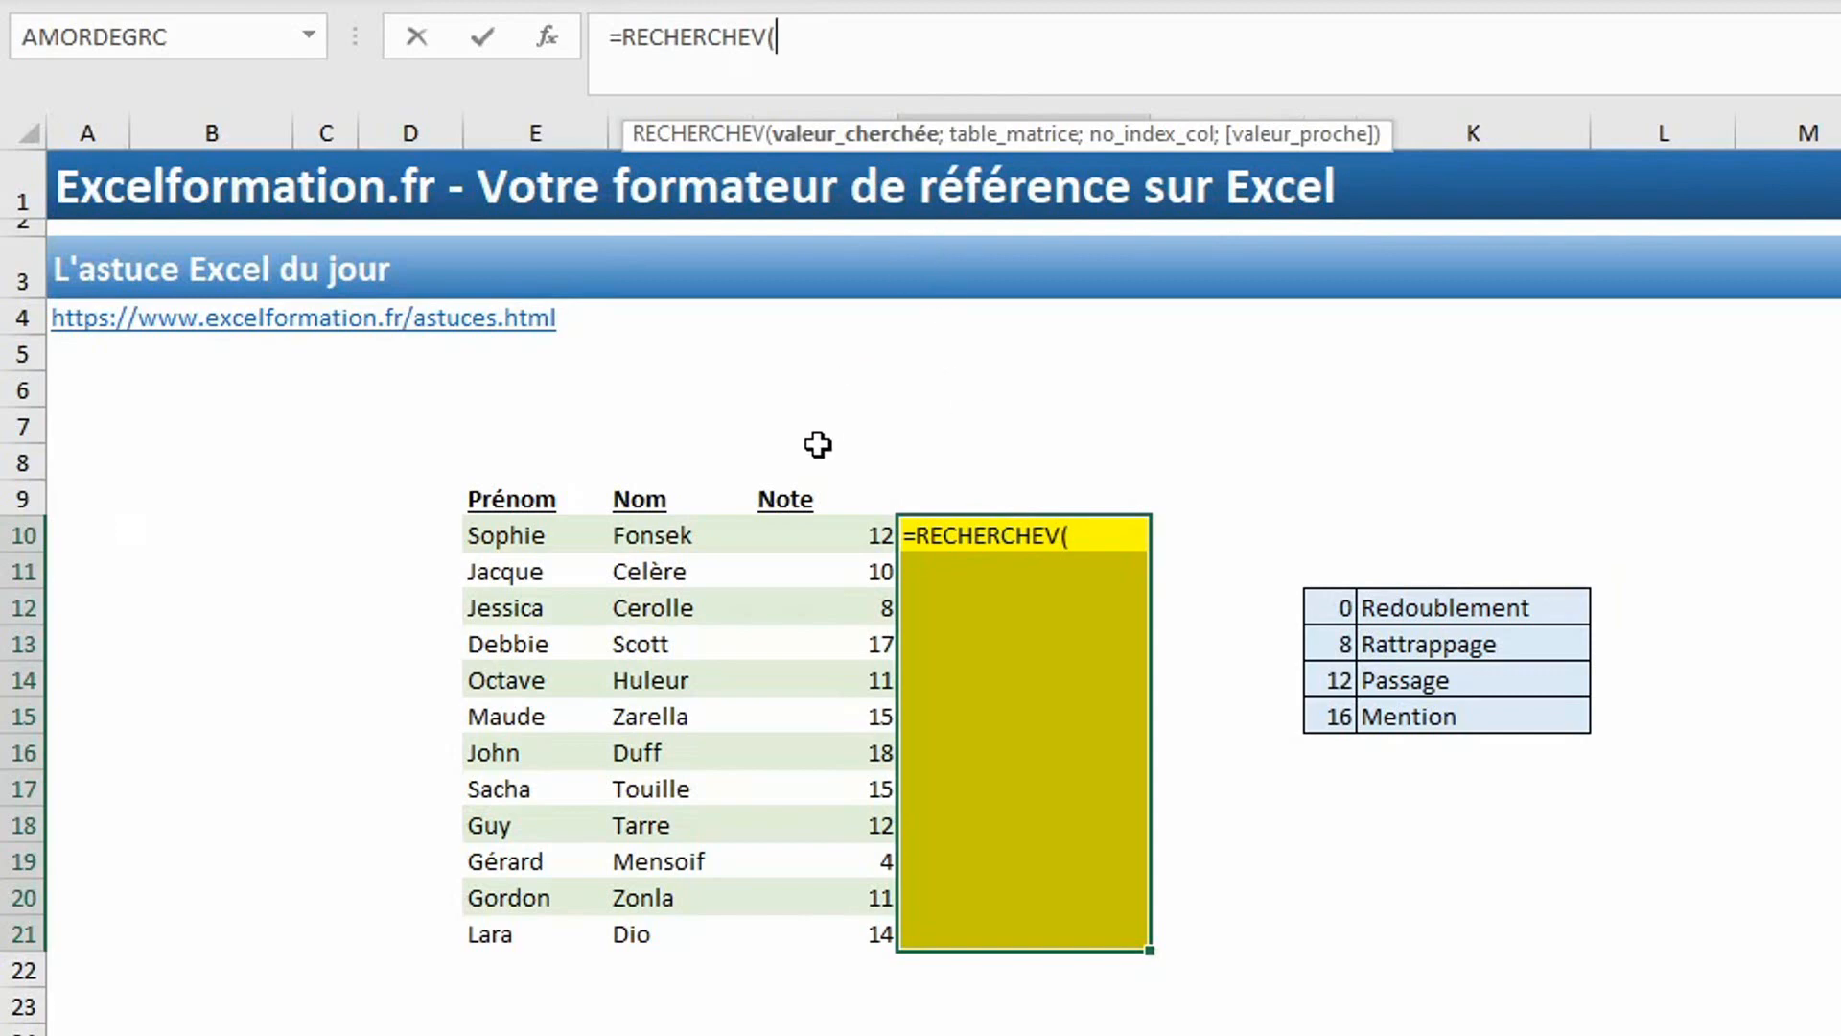
left_click(850, 536)
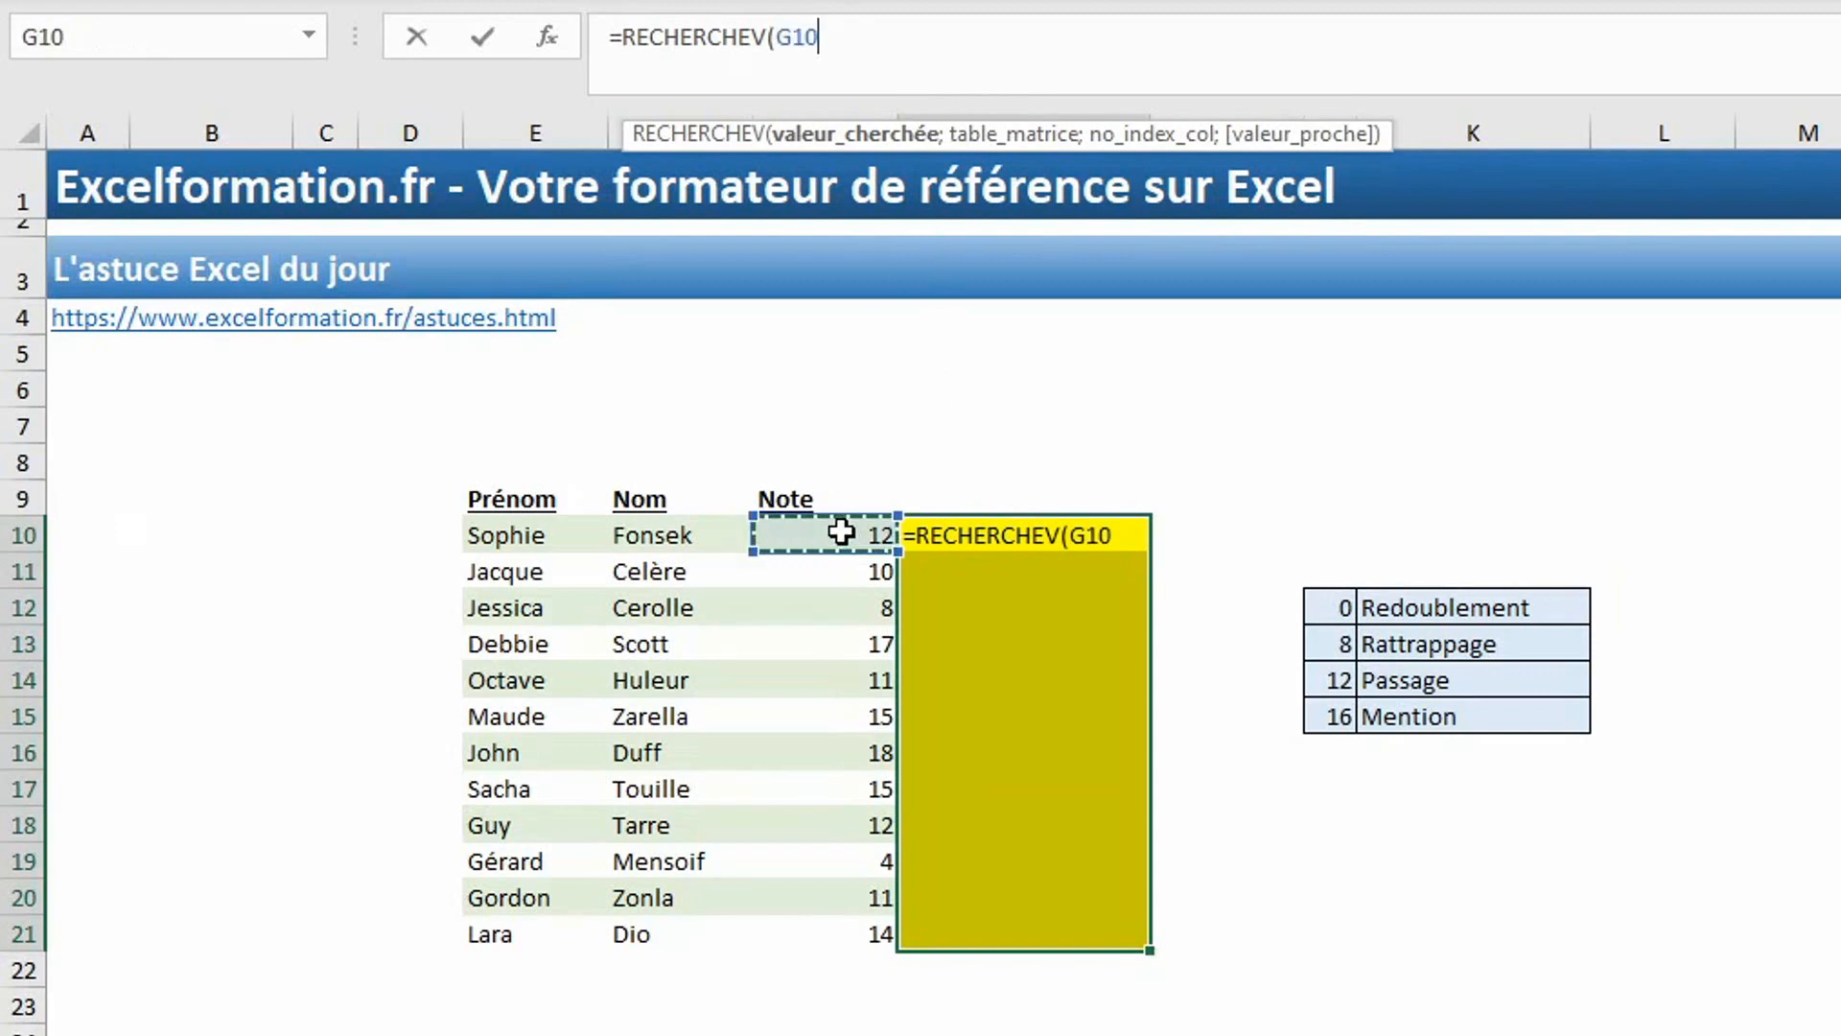
type(";")
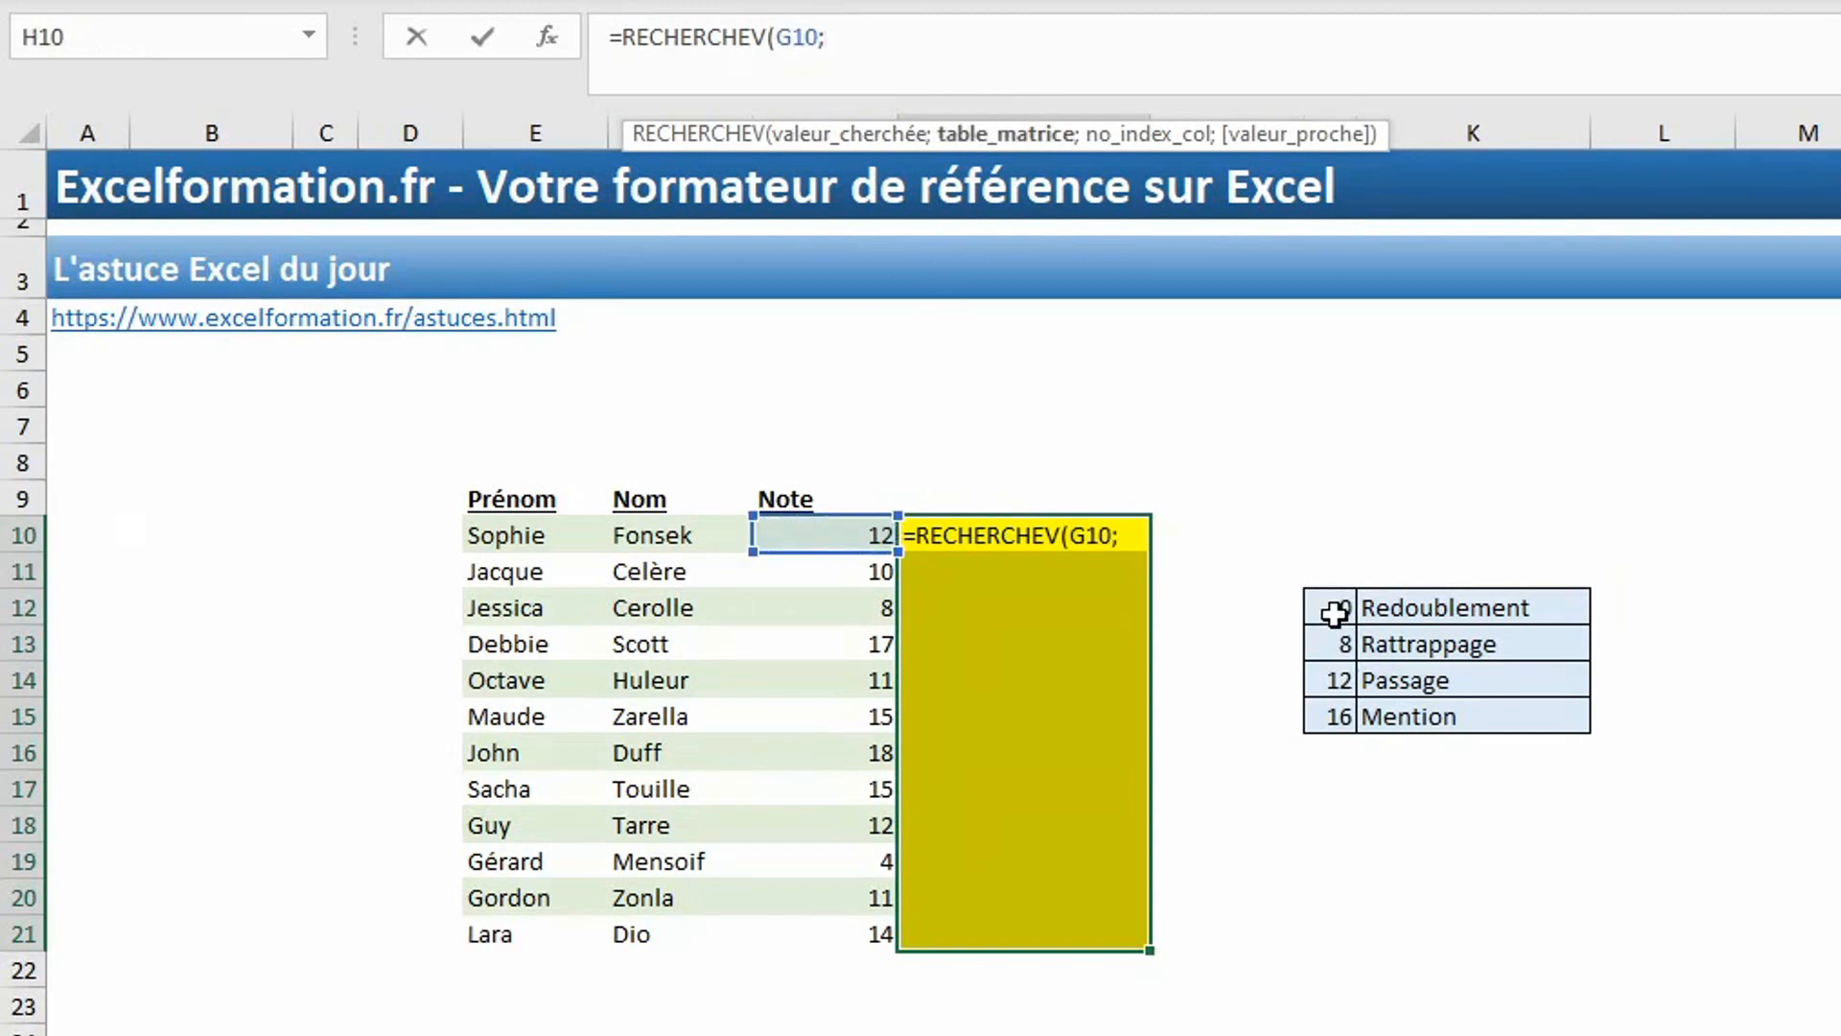
left_click_drag(1335, 604, 1456, 710)
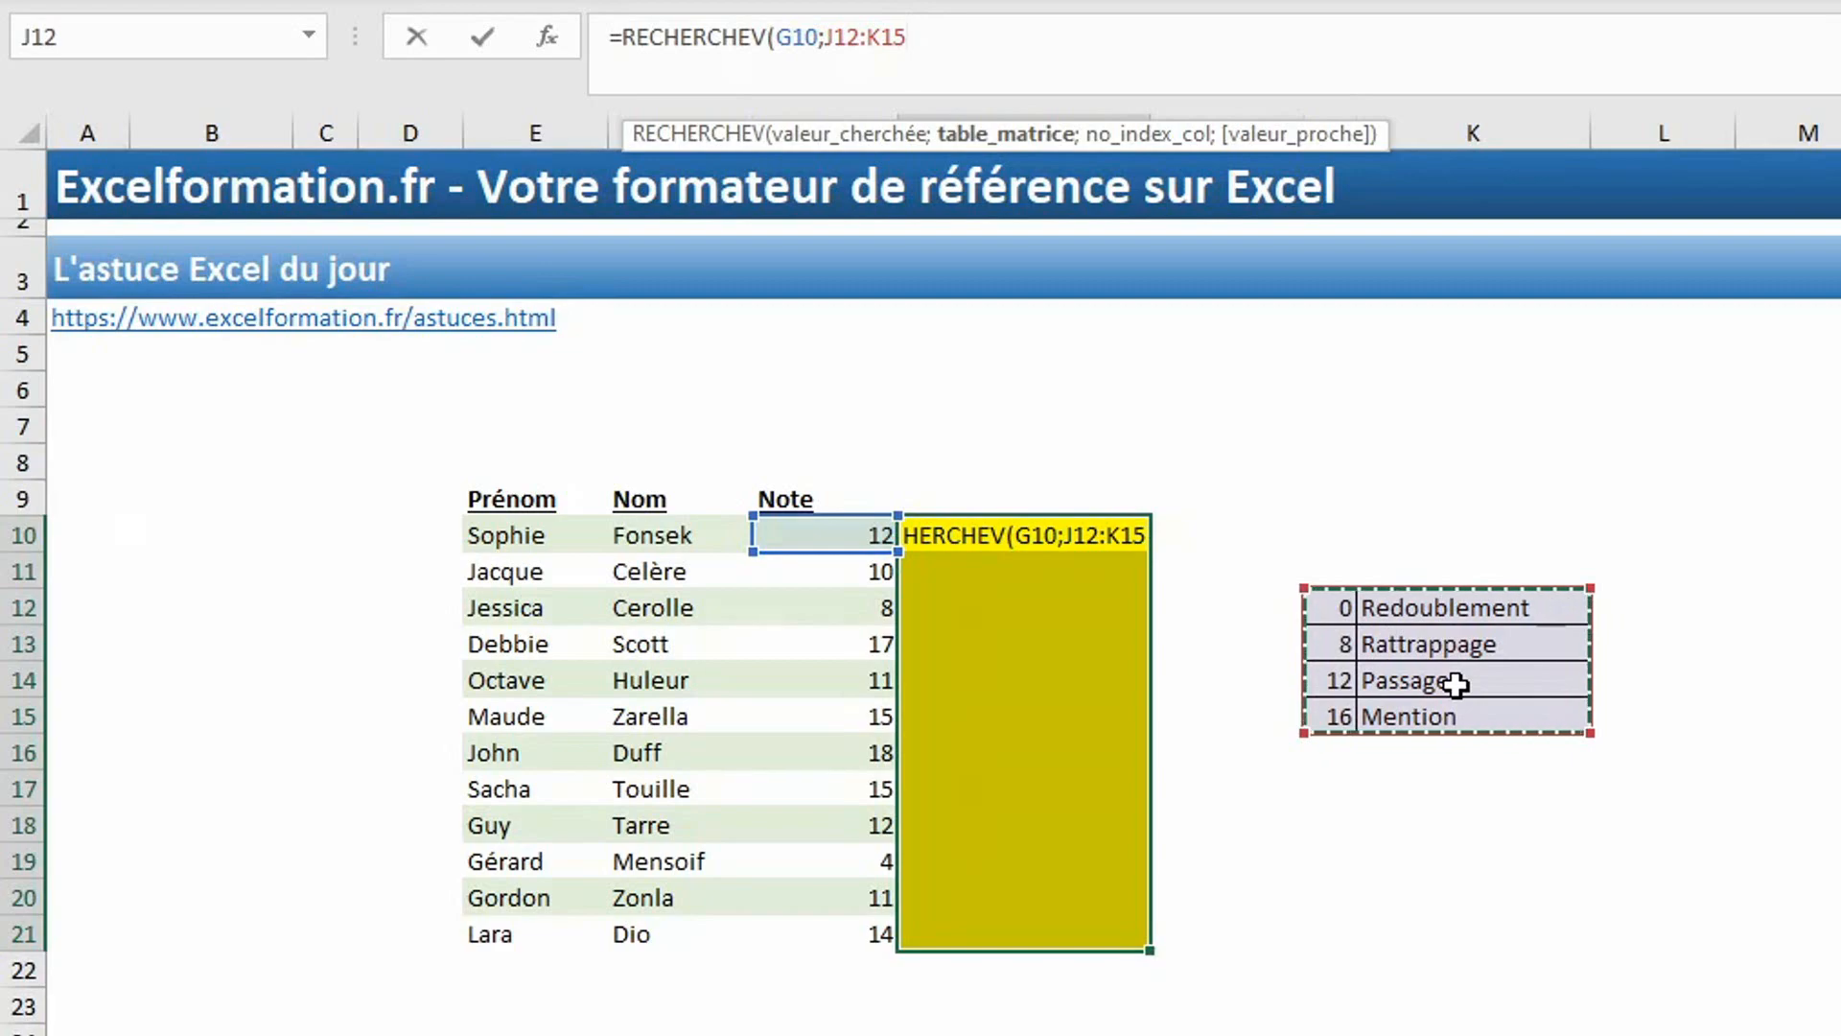
key("F4")
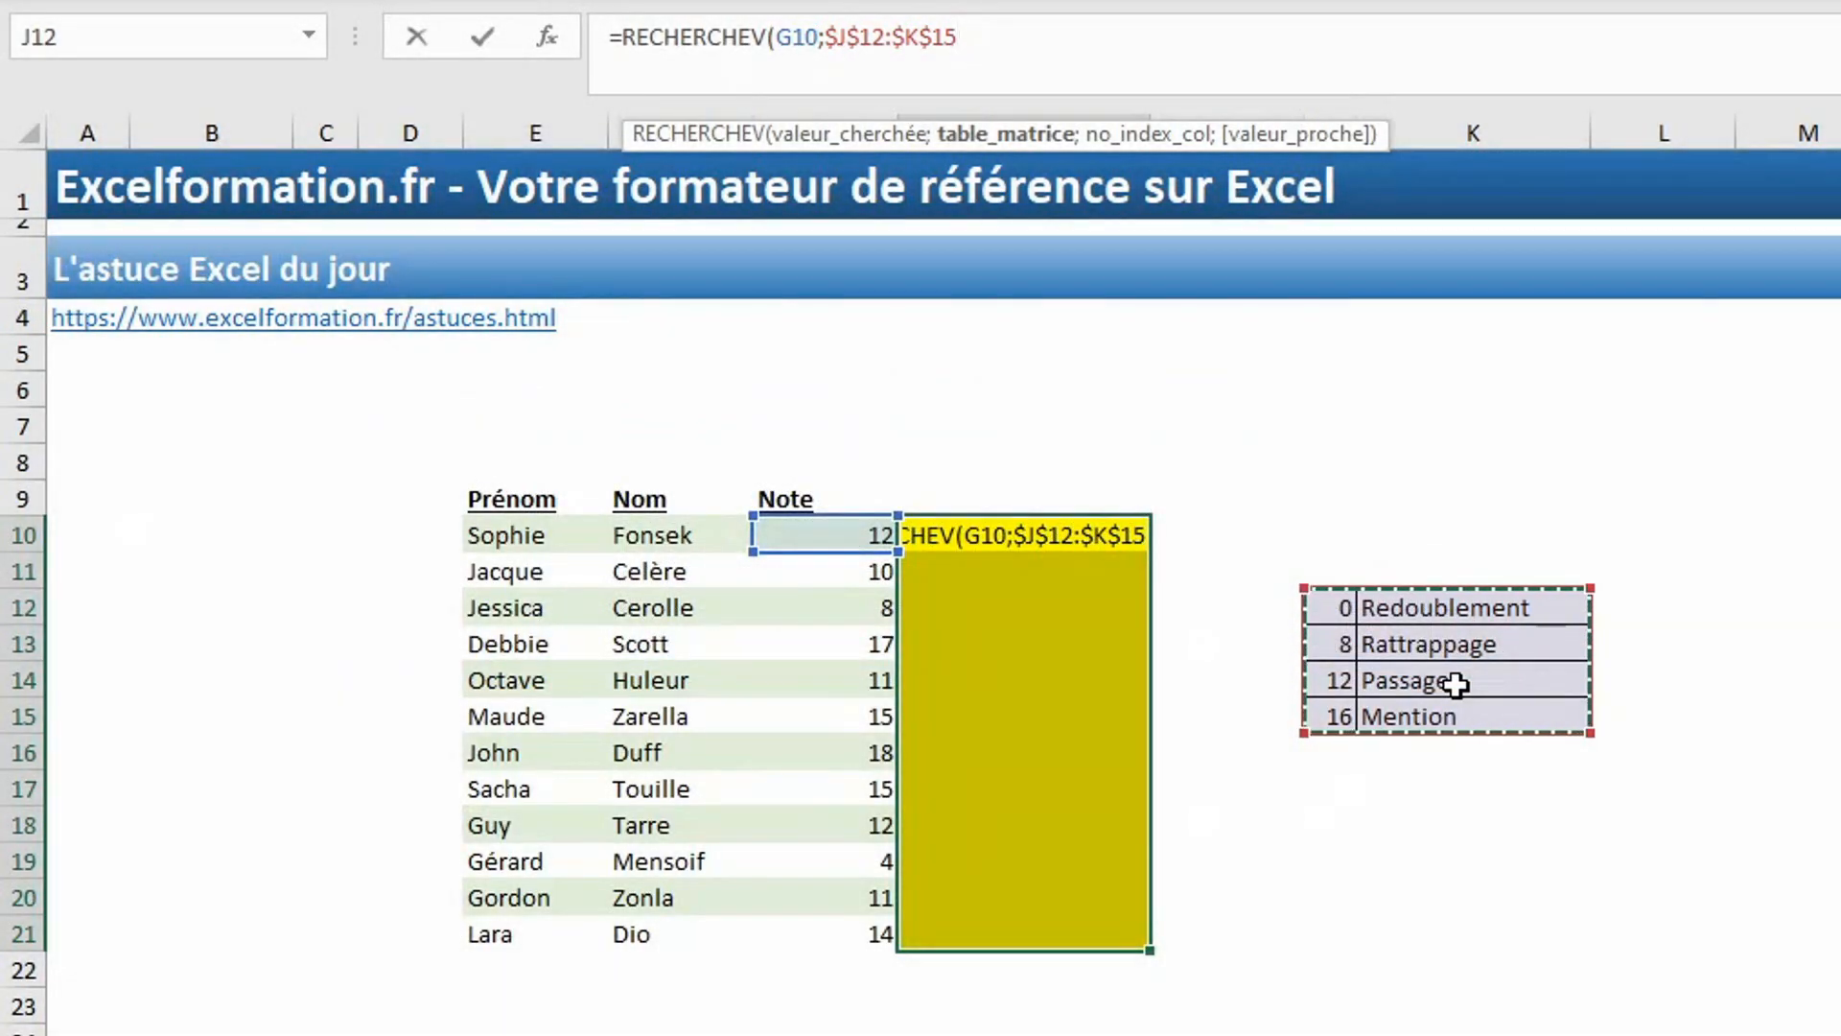
Complete the RECHERCHEV formula with column index 2 and approximate match VRAI, and enter it in all of H10:H21.
type(";")
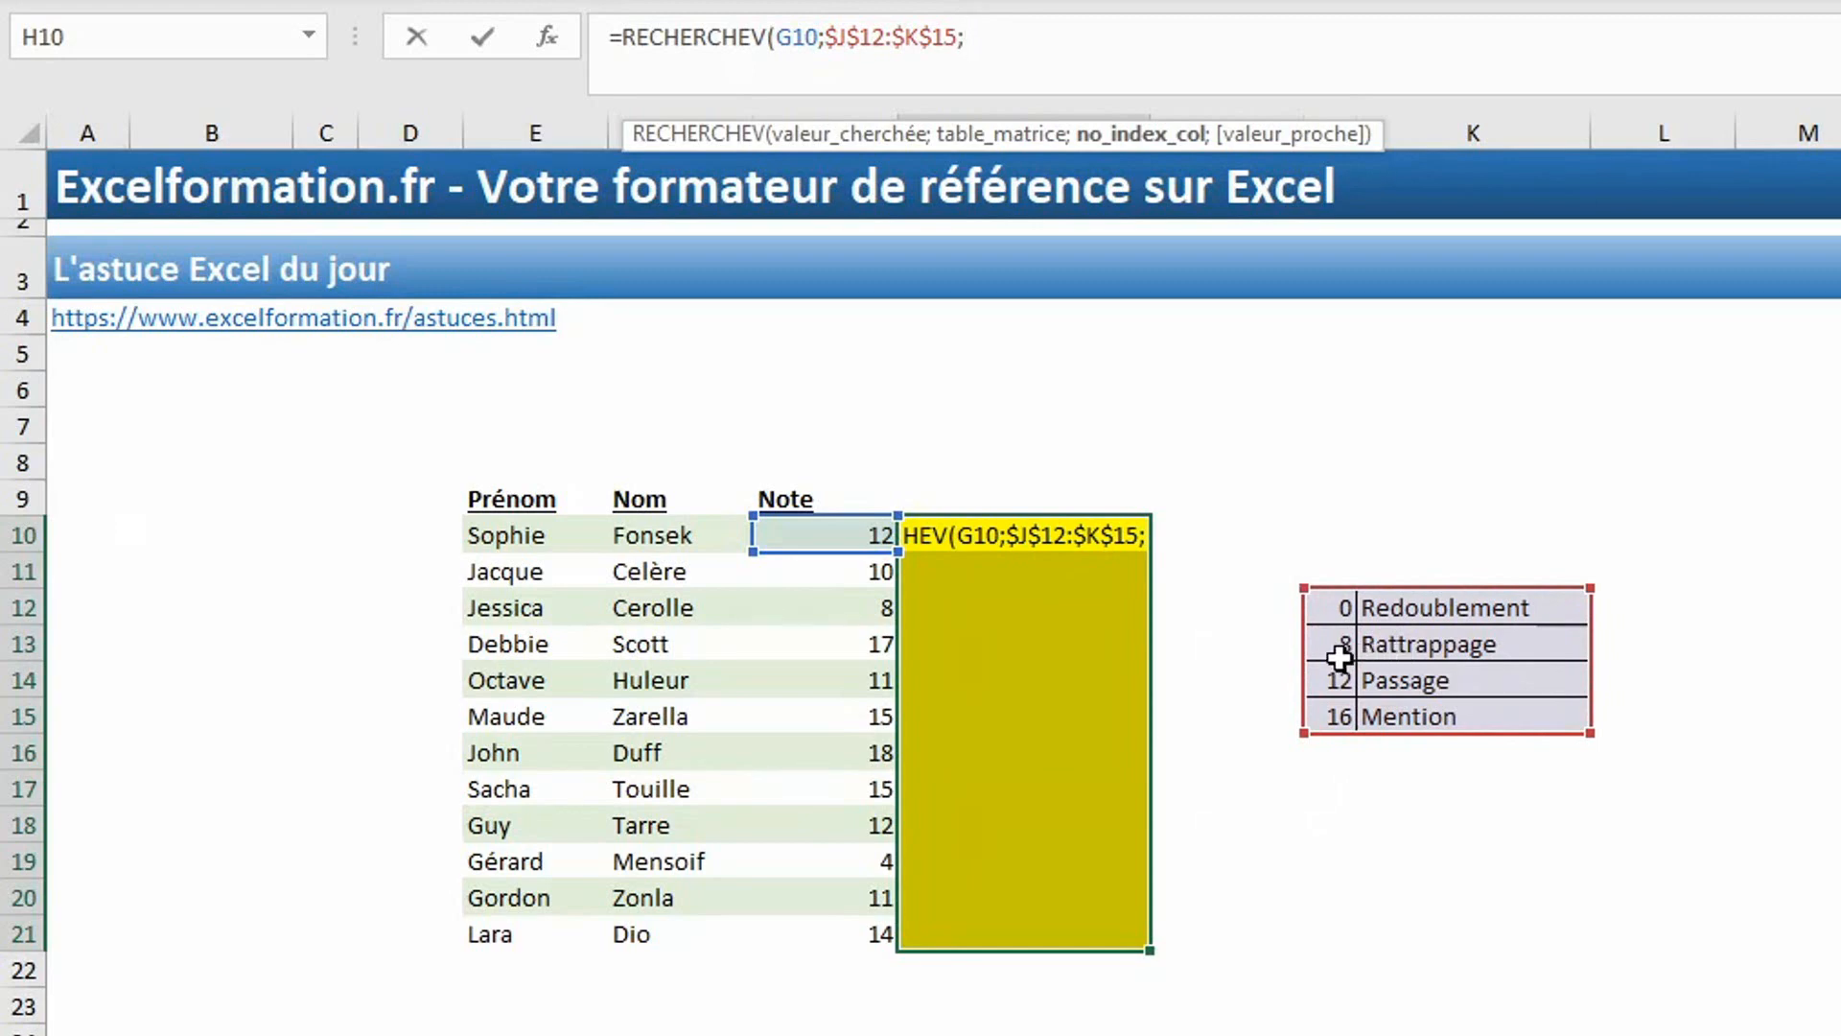
type("2;")
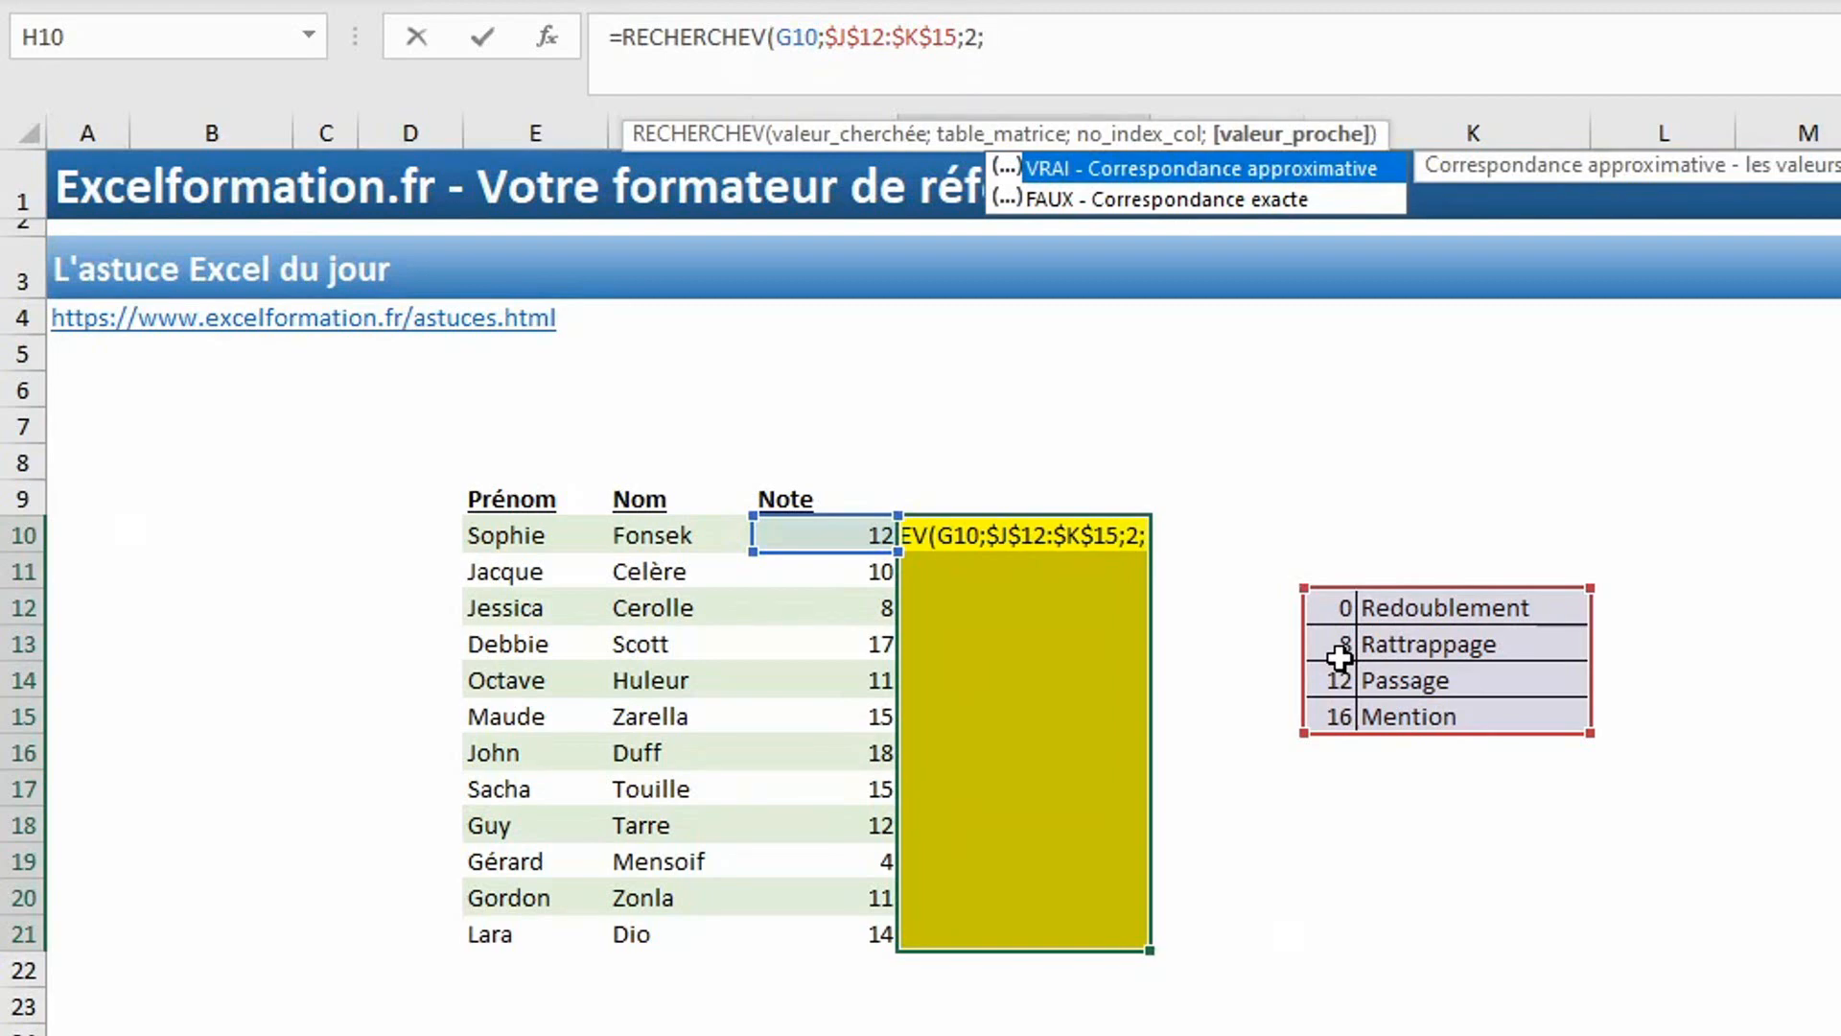
type("vrai")
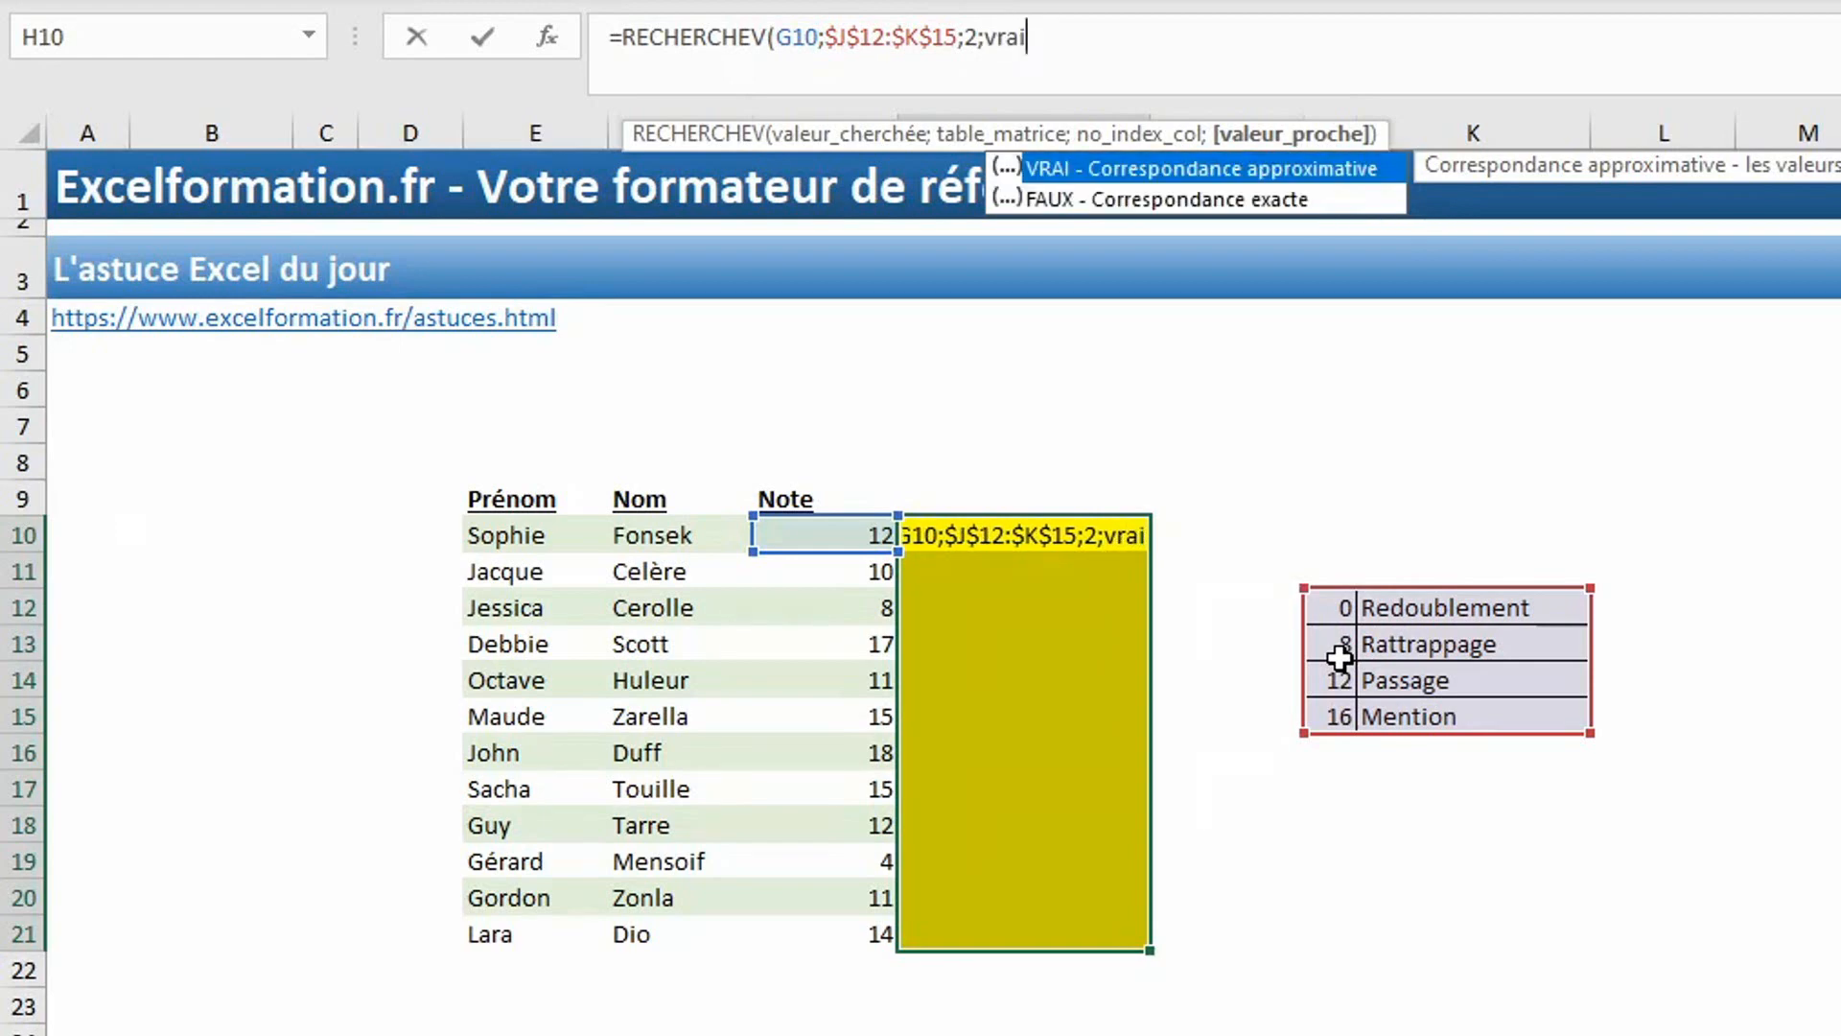
type(")")
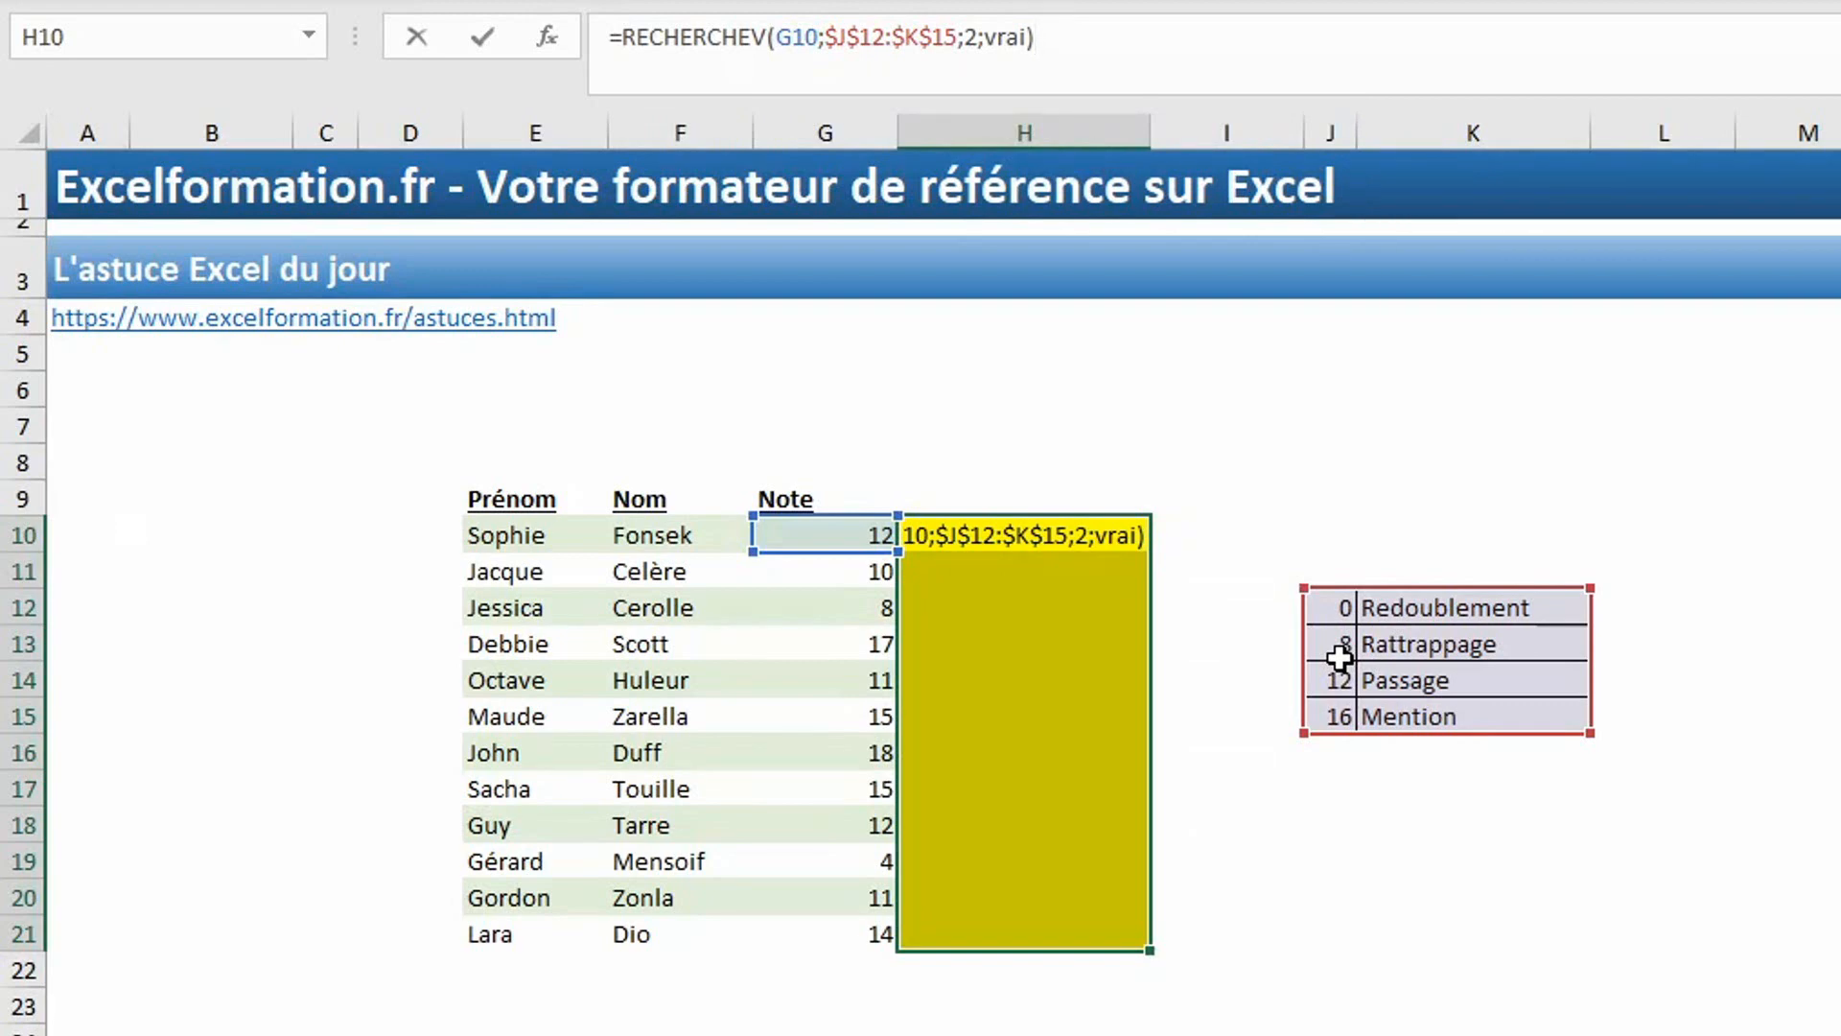
key("ctrl+Return")
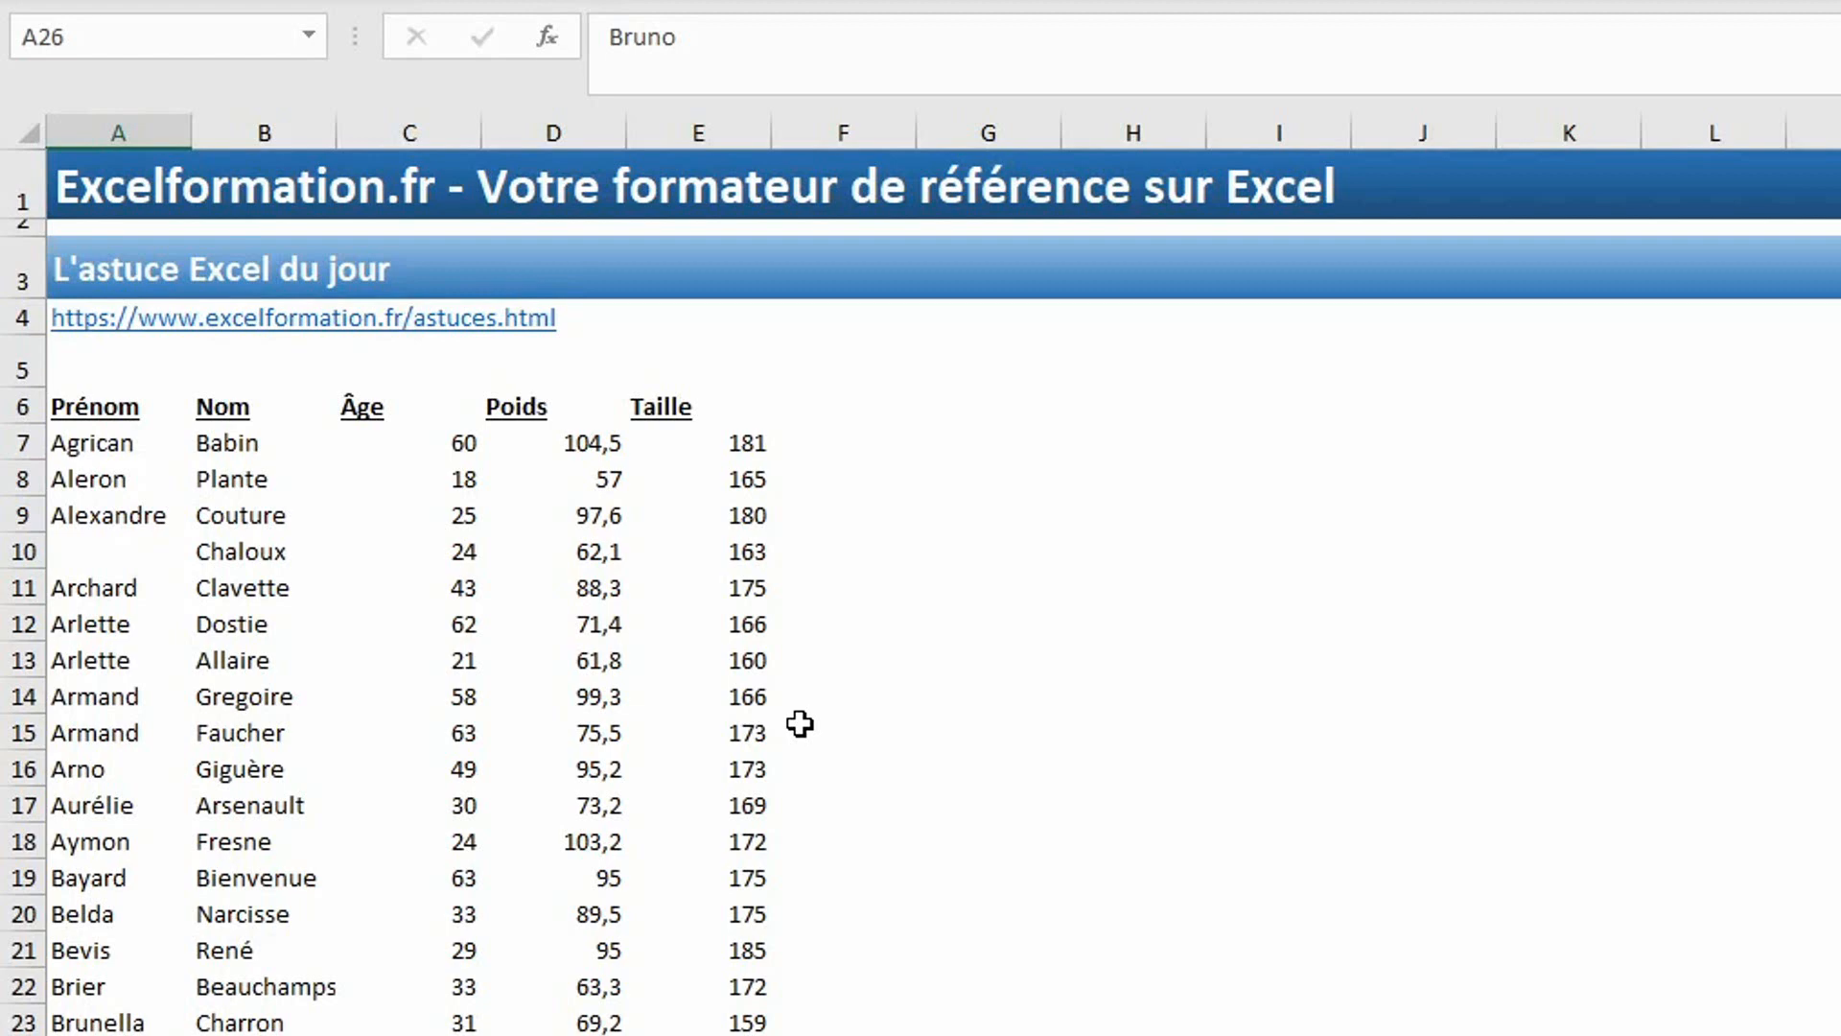
Move the active cell from A26 up through the data blocks of column A to the Prénom header in A6.
key("ctrl+Up")
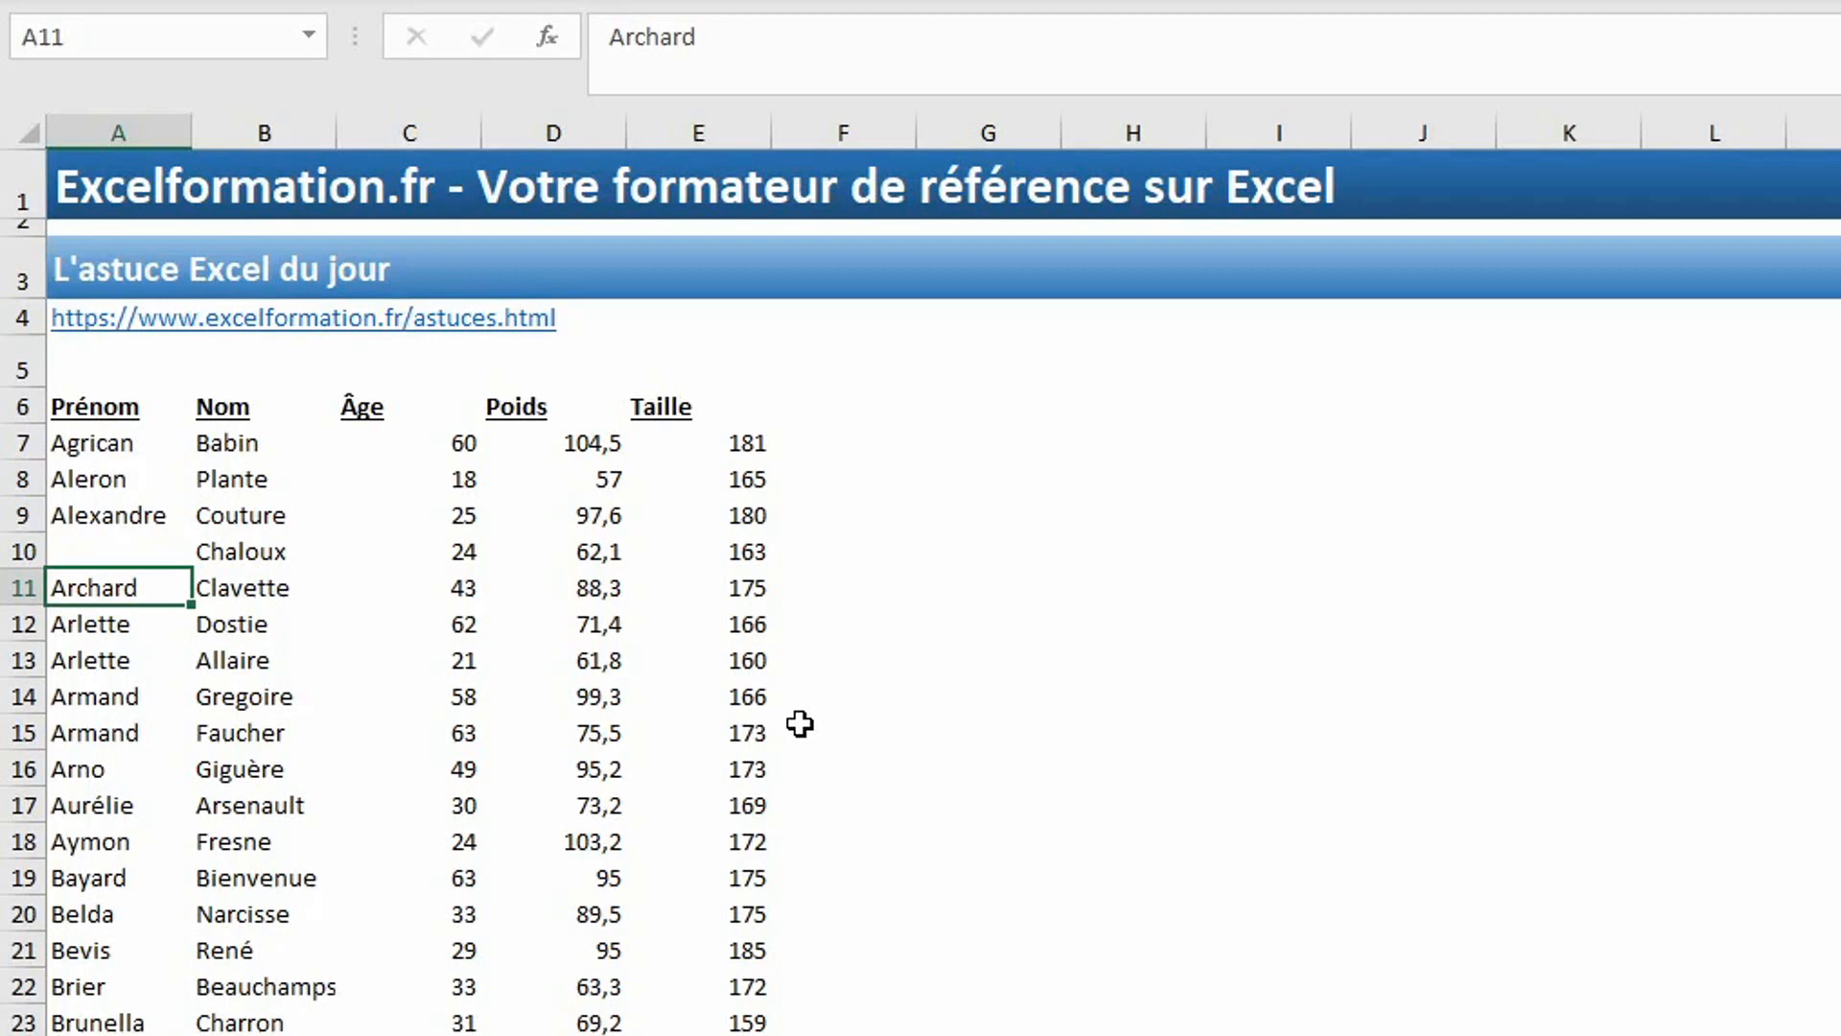
key("Up")
key("Up")
key("ctrl+Up")
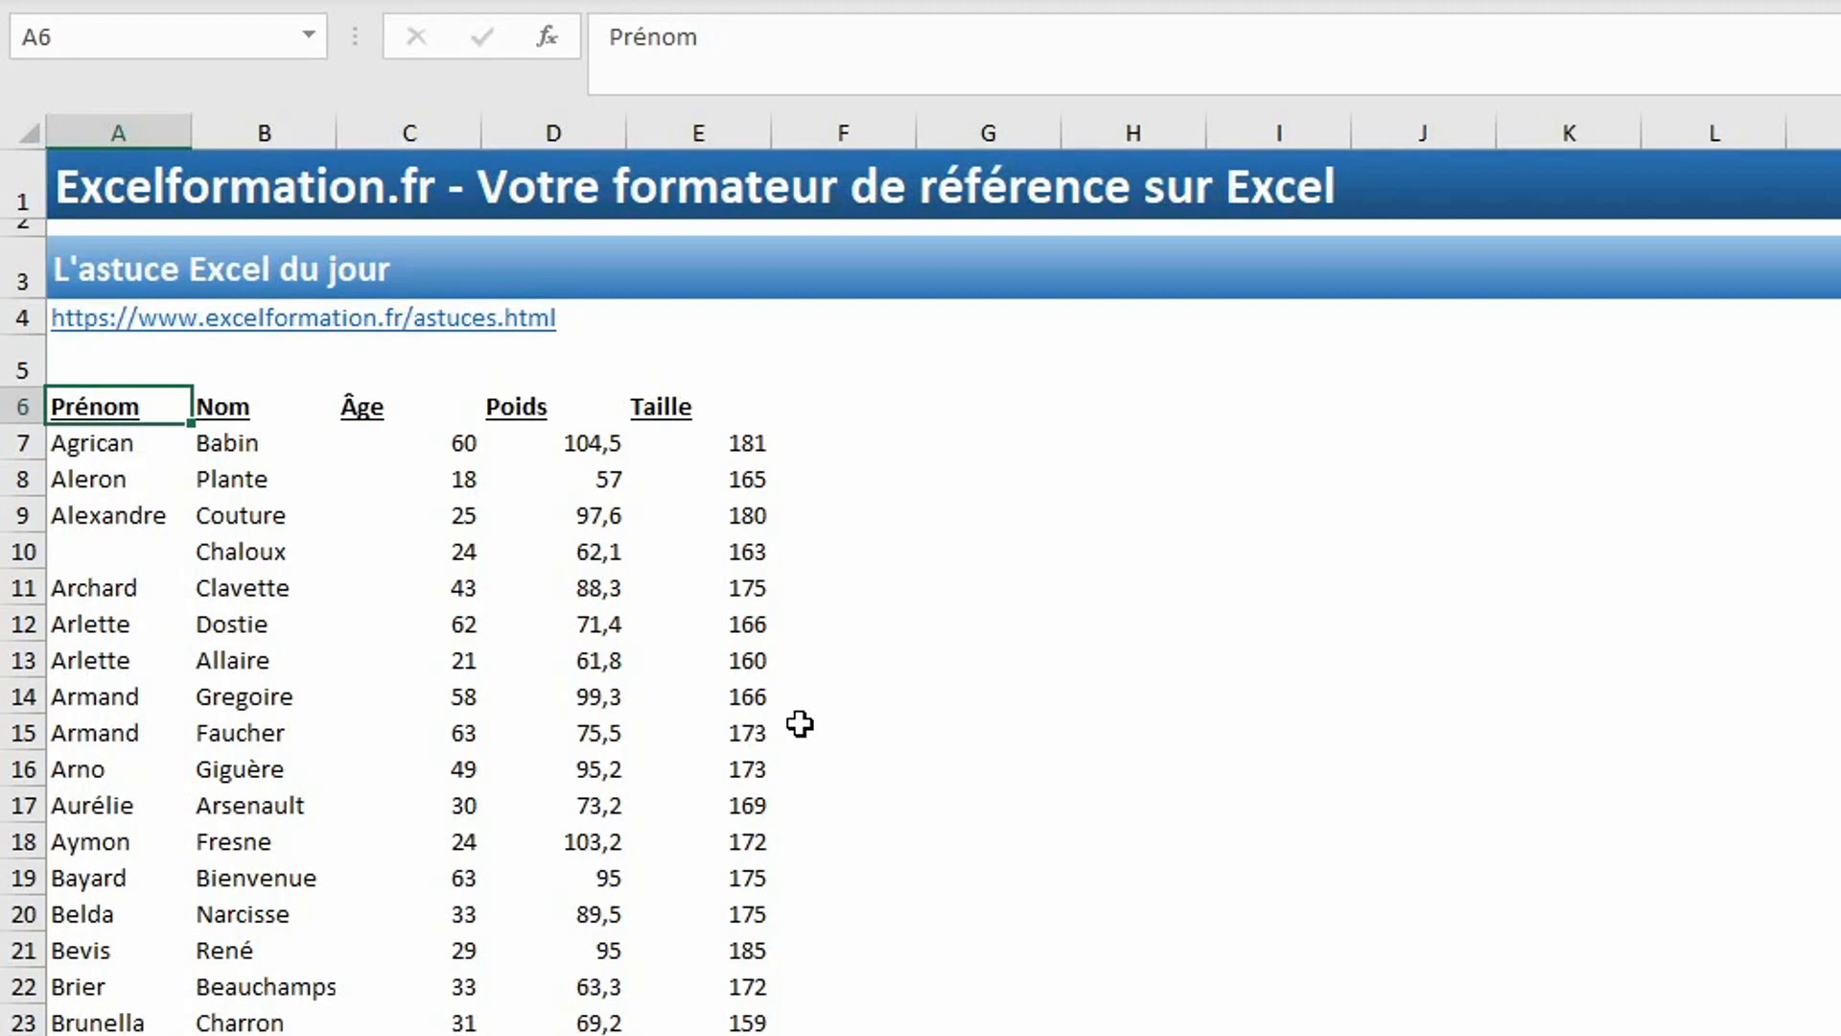
Jump from the Prénom header down the data blocks to A114, across to E114, and back to the row's first column.
key("ctrl+Down")
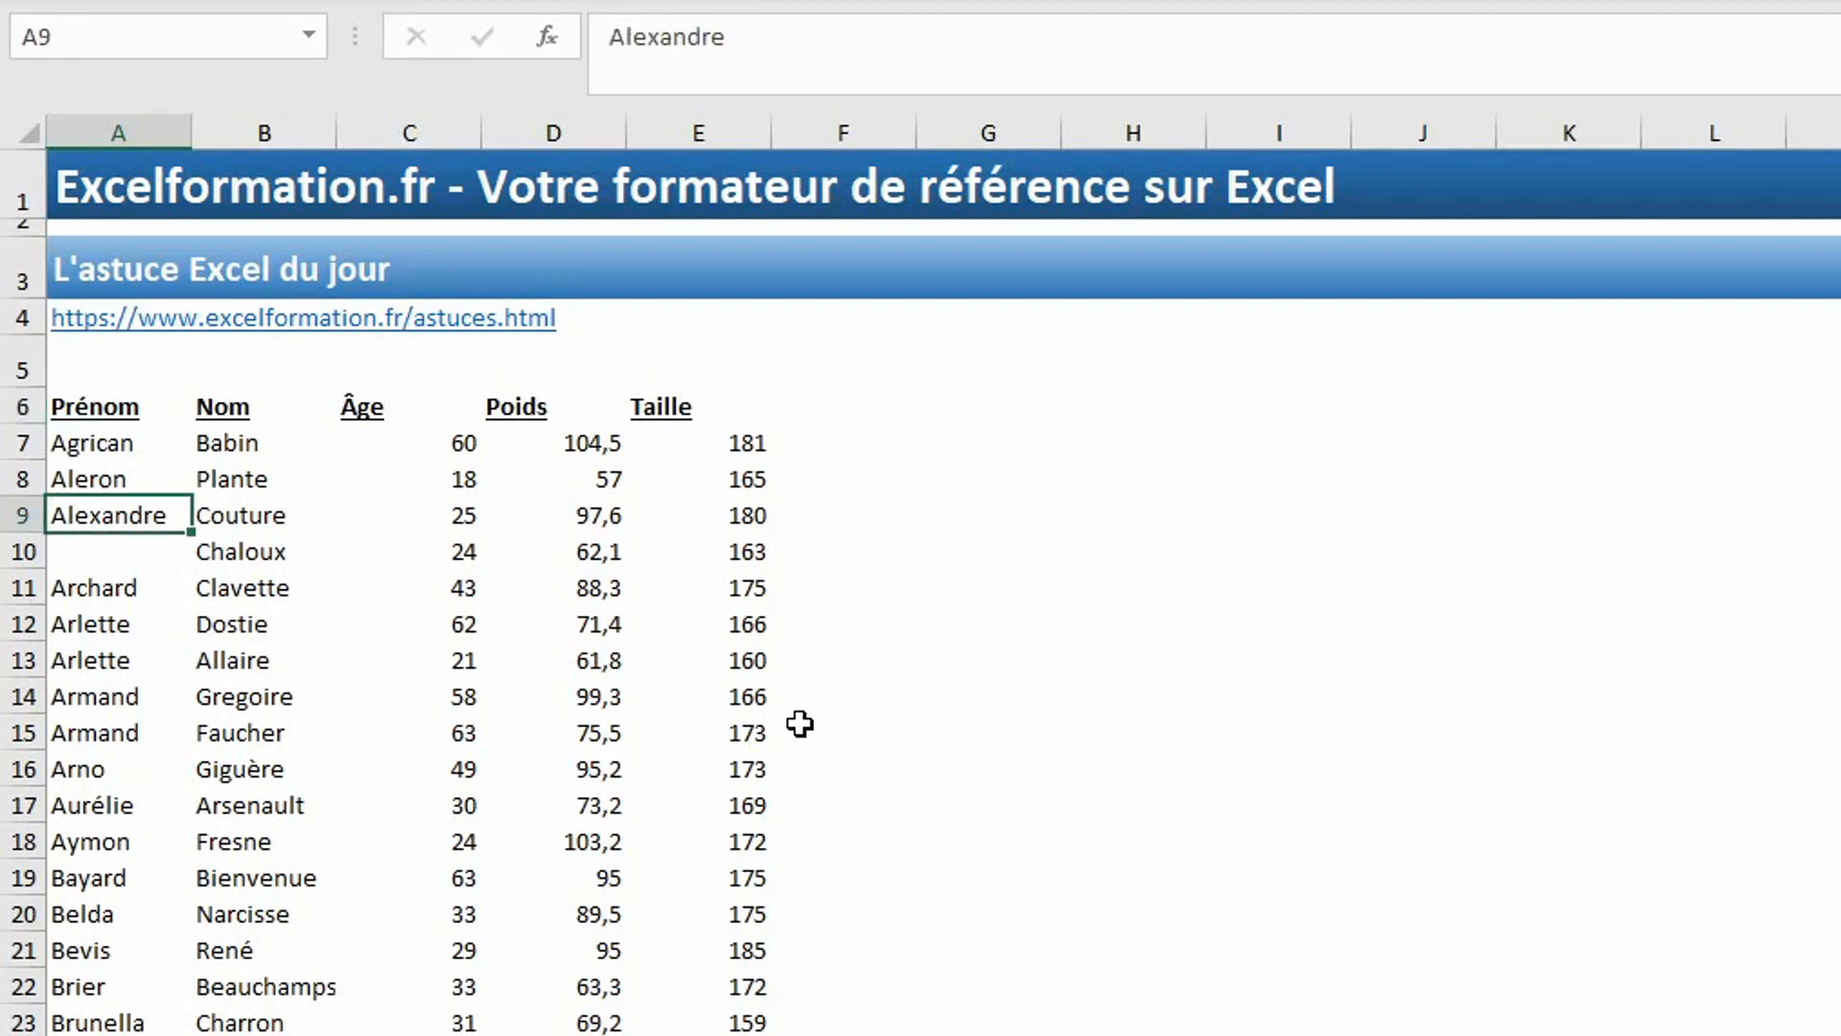
key("ctrl+Down")
key("ctrl+Down")
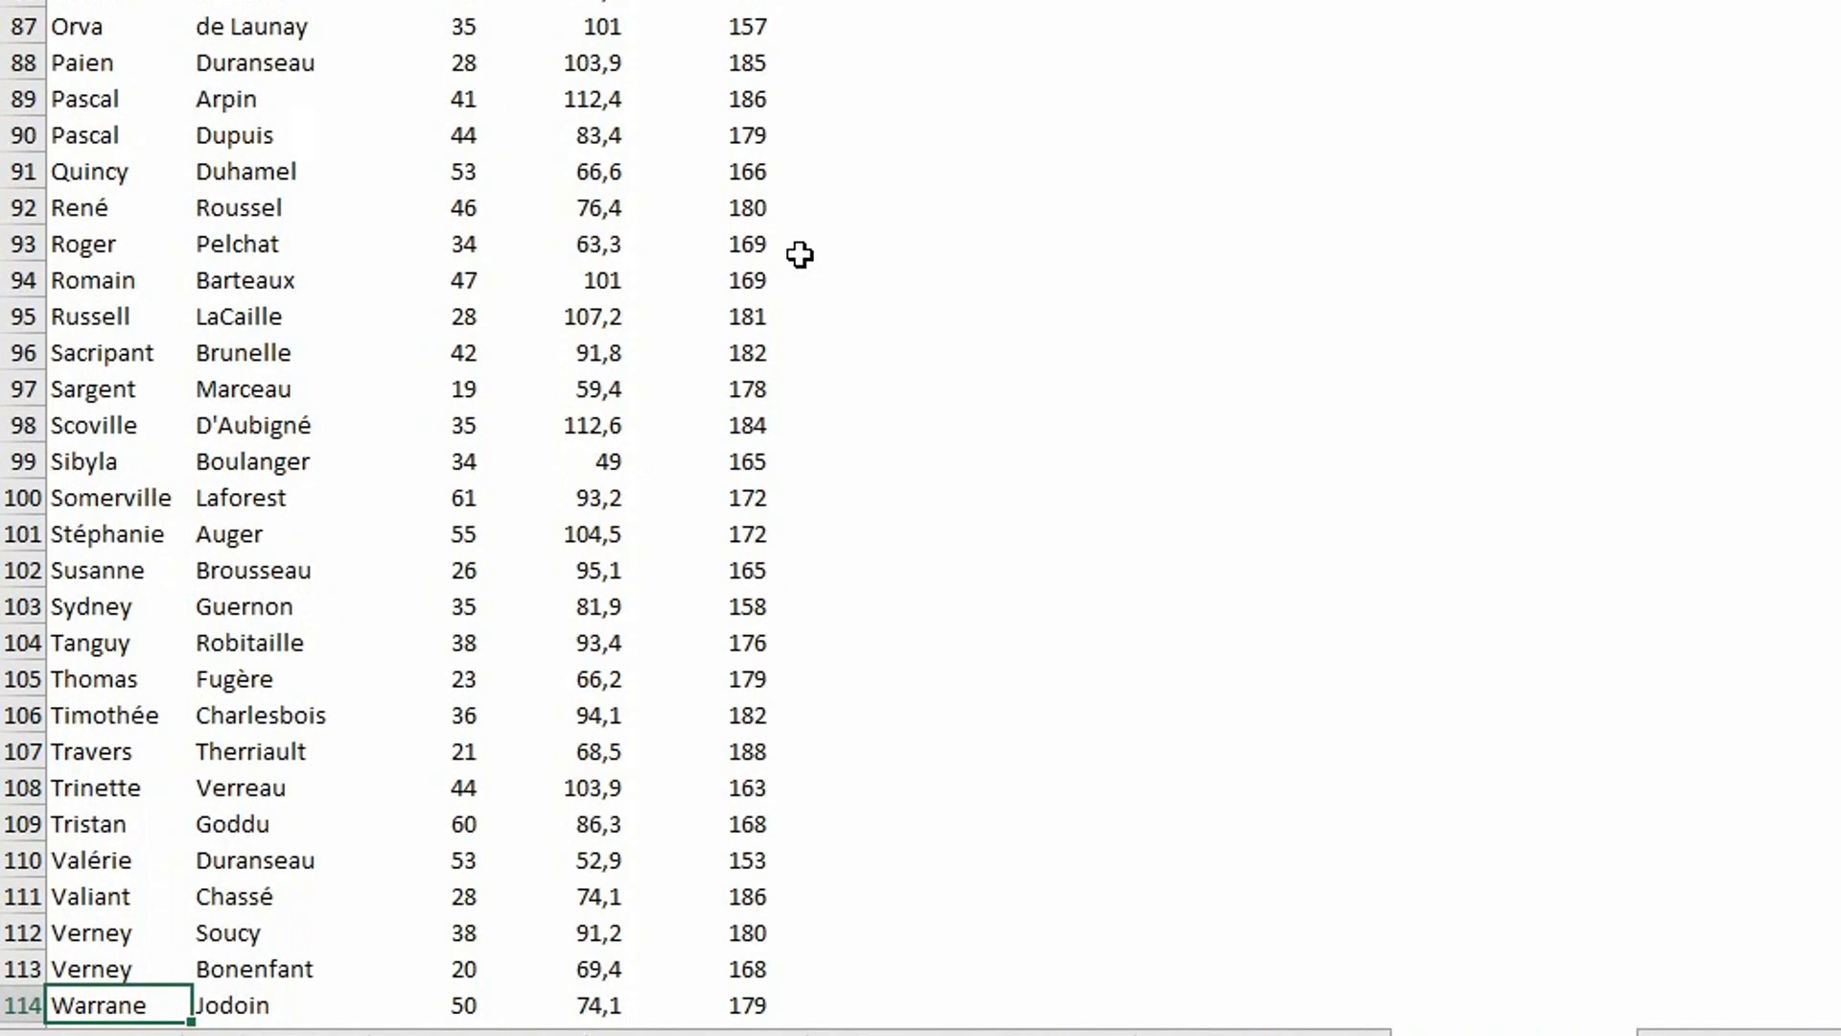
key("ctrl+Right")
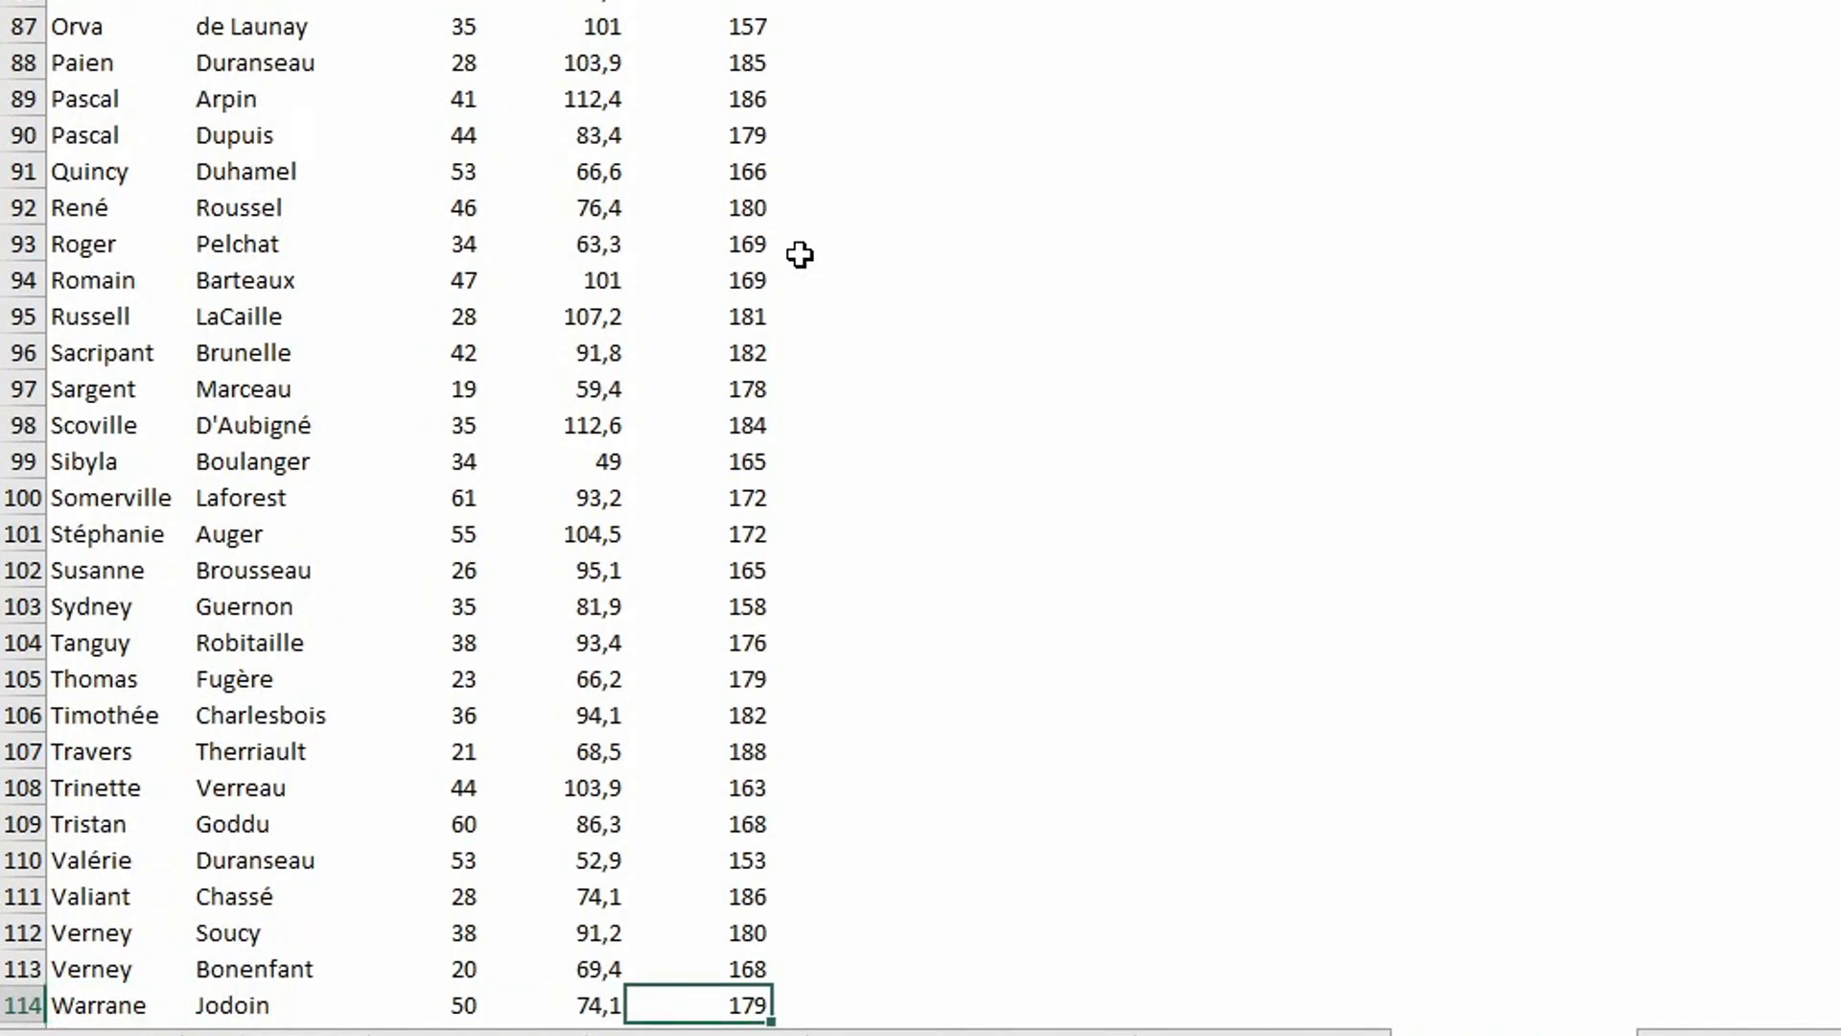
key("ctrl+Left")
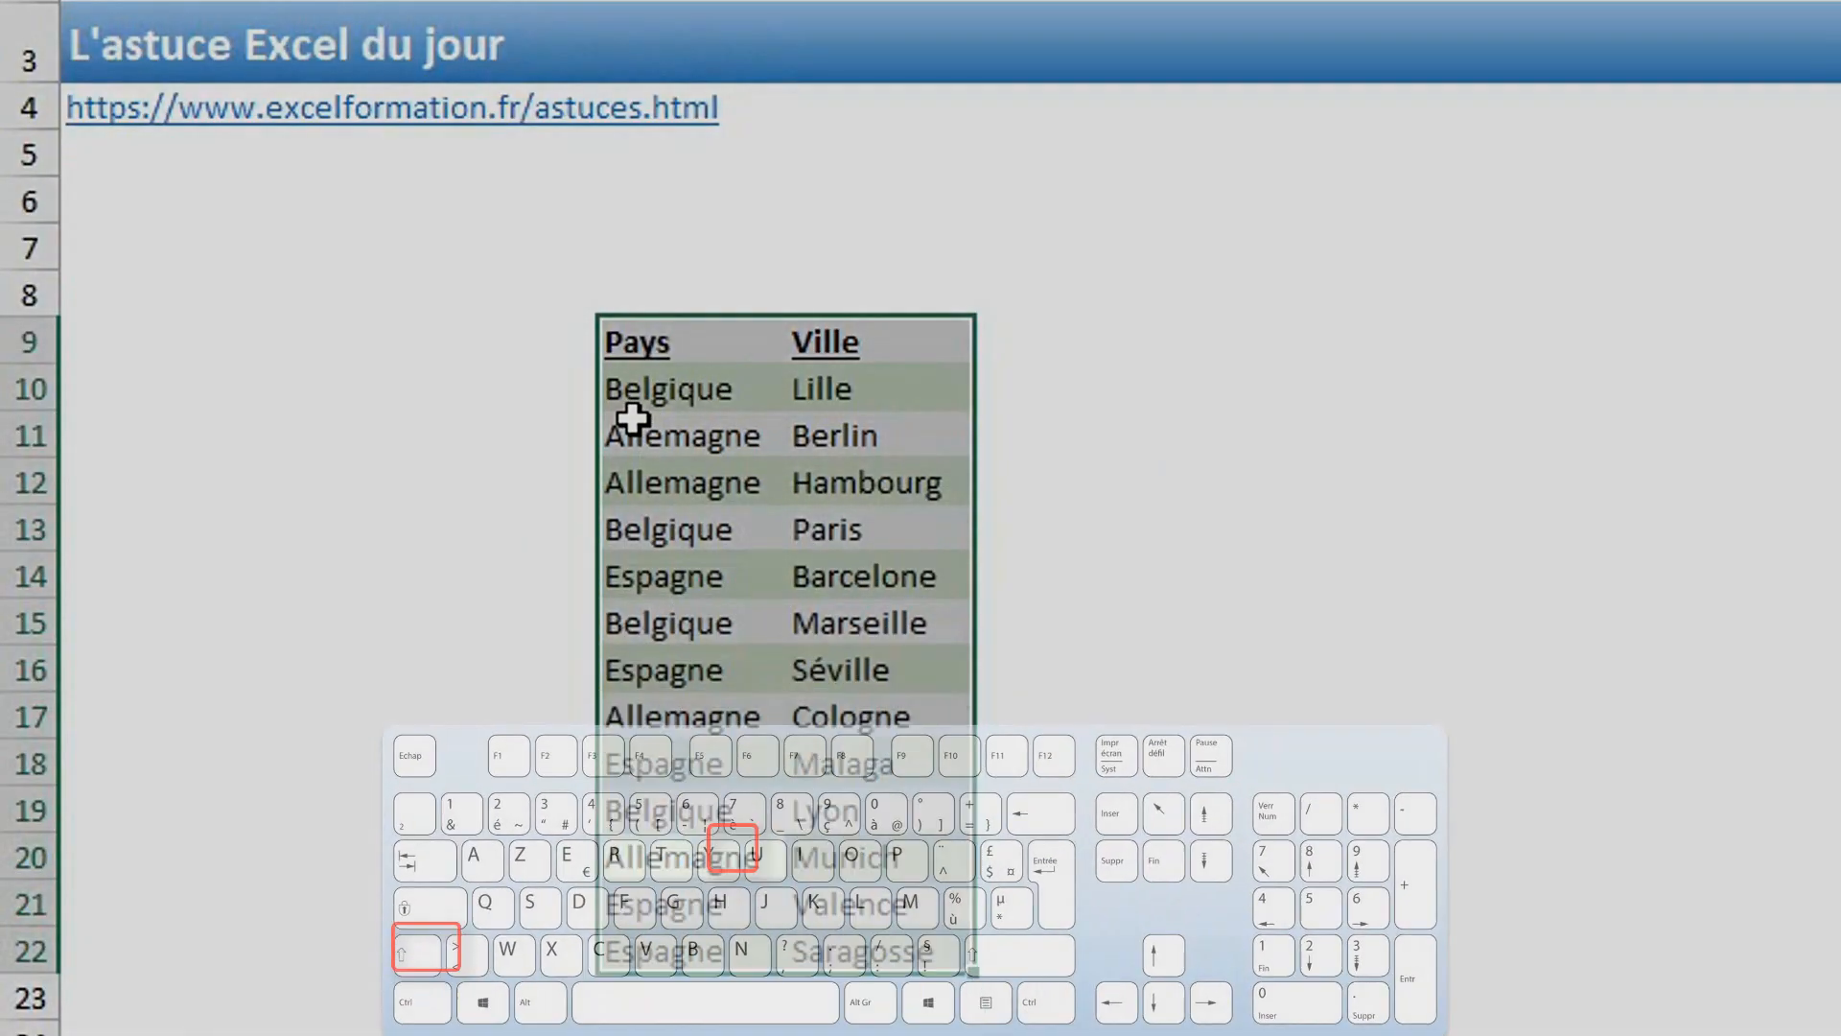
Replace every Belgique with France in the selected Pays and Ville table.
key("ctrl+h")
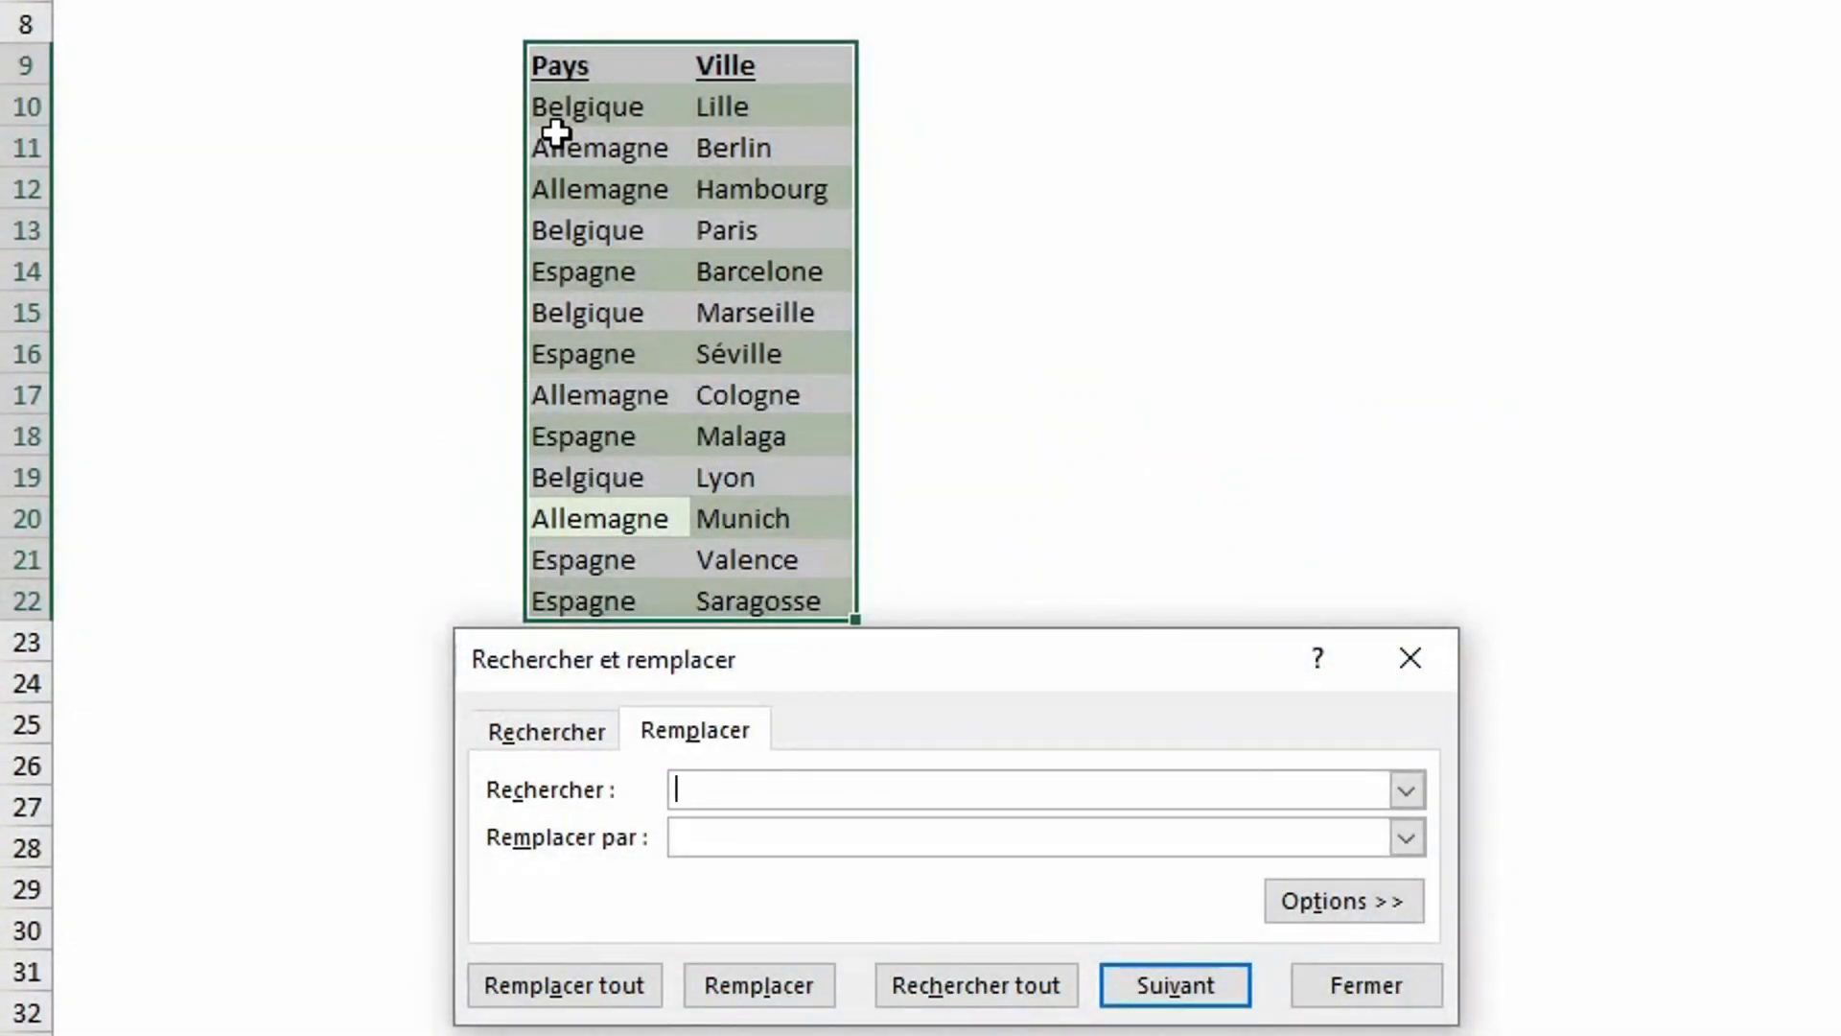
type("Belg")
key("BackSpace")
type("gique")
key("Tab")
type("France")
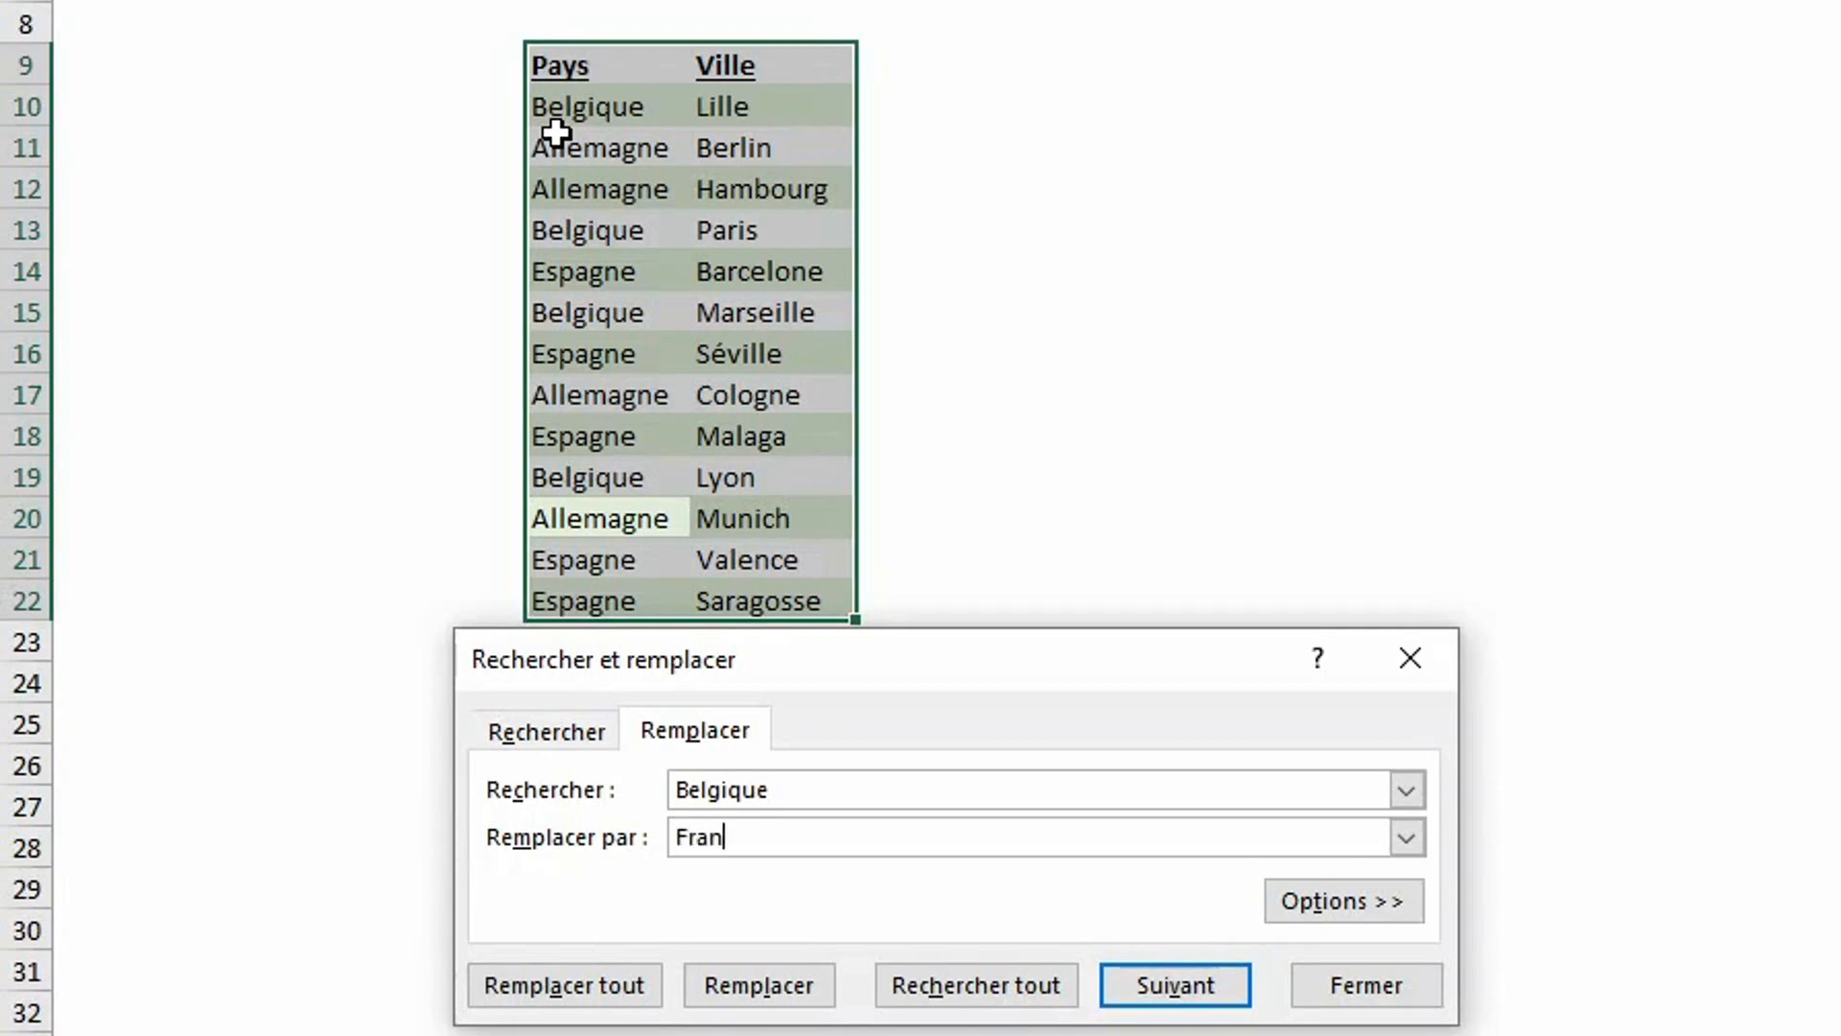
left_click(566, 988)
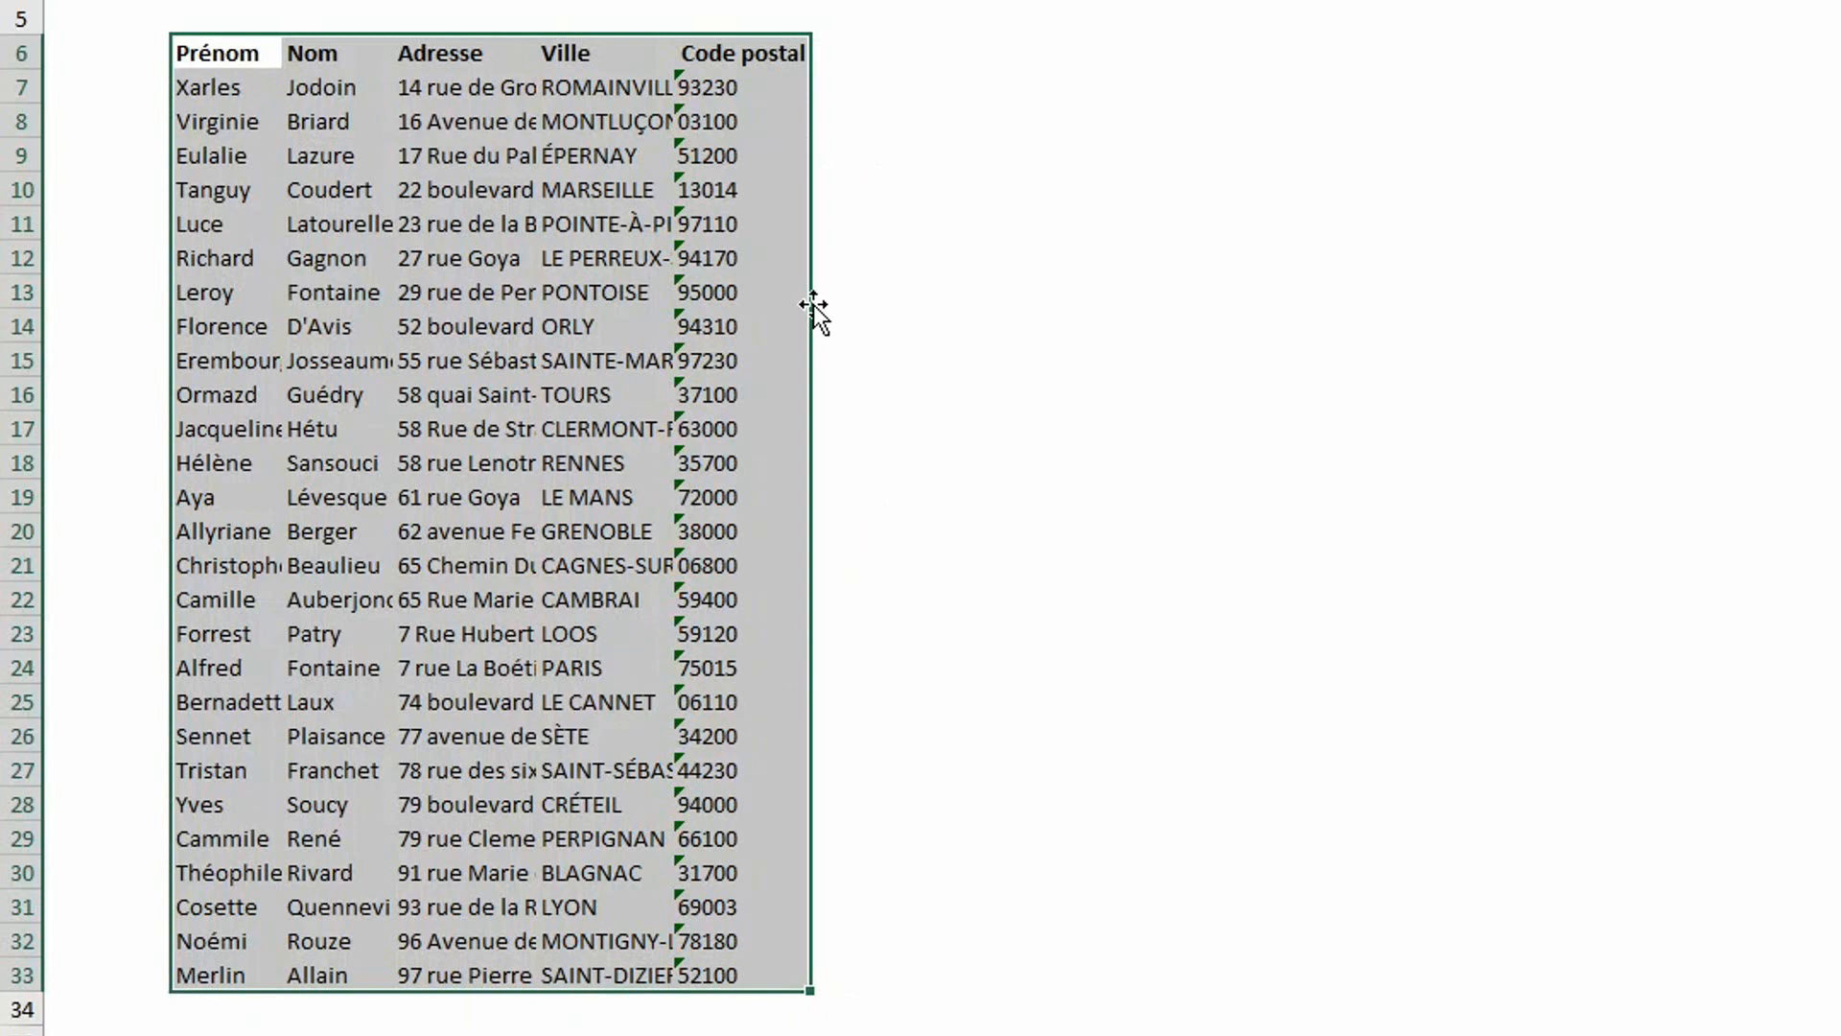
Move the selected address table to G6:K33, and from there into the open workbook Classeur1.
left_click_drag(813, 303, 1484, 319)
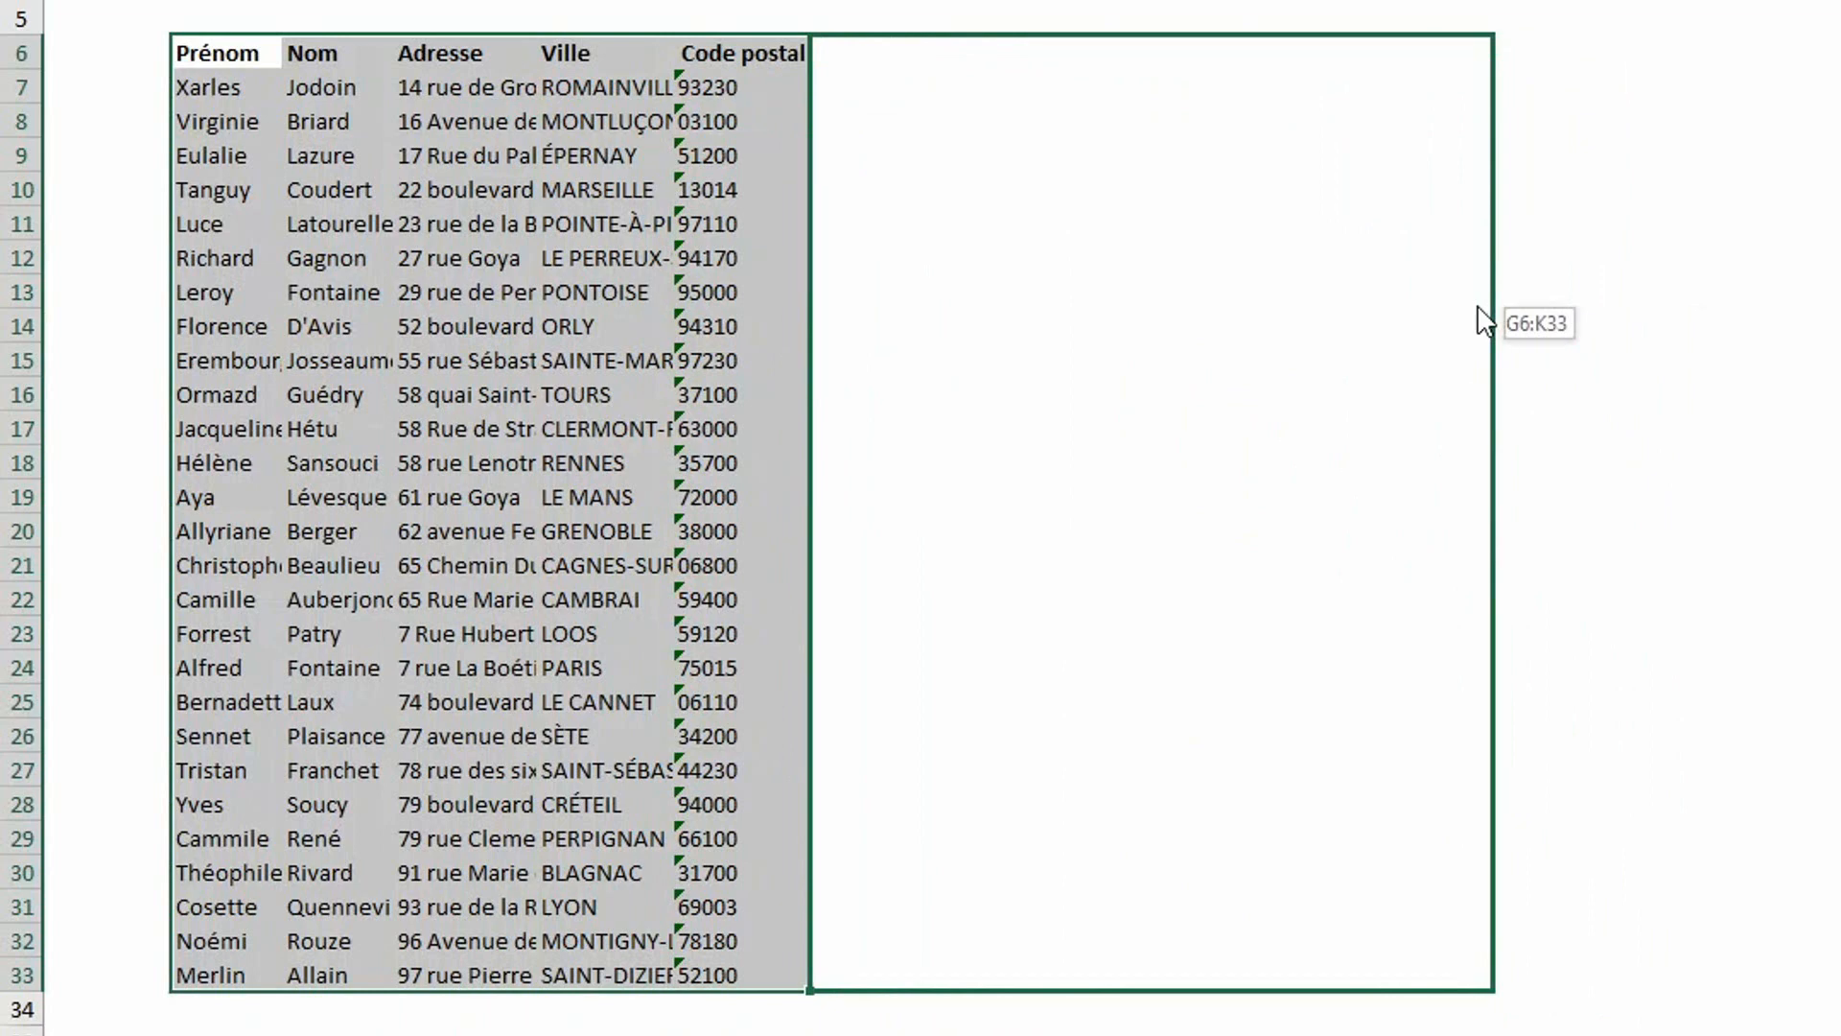
left_click_drag(1484, 319, 1477, 305)
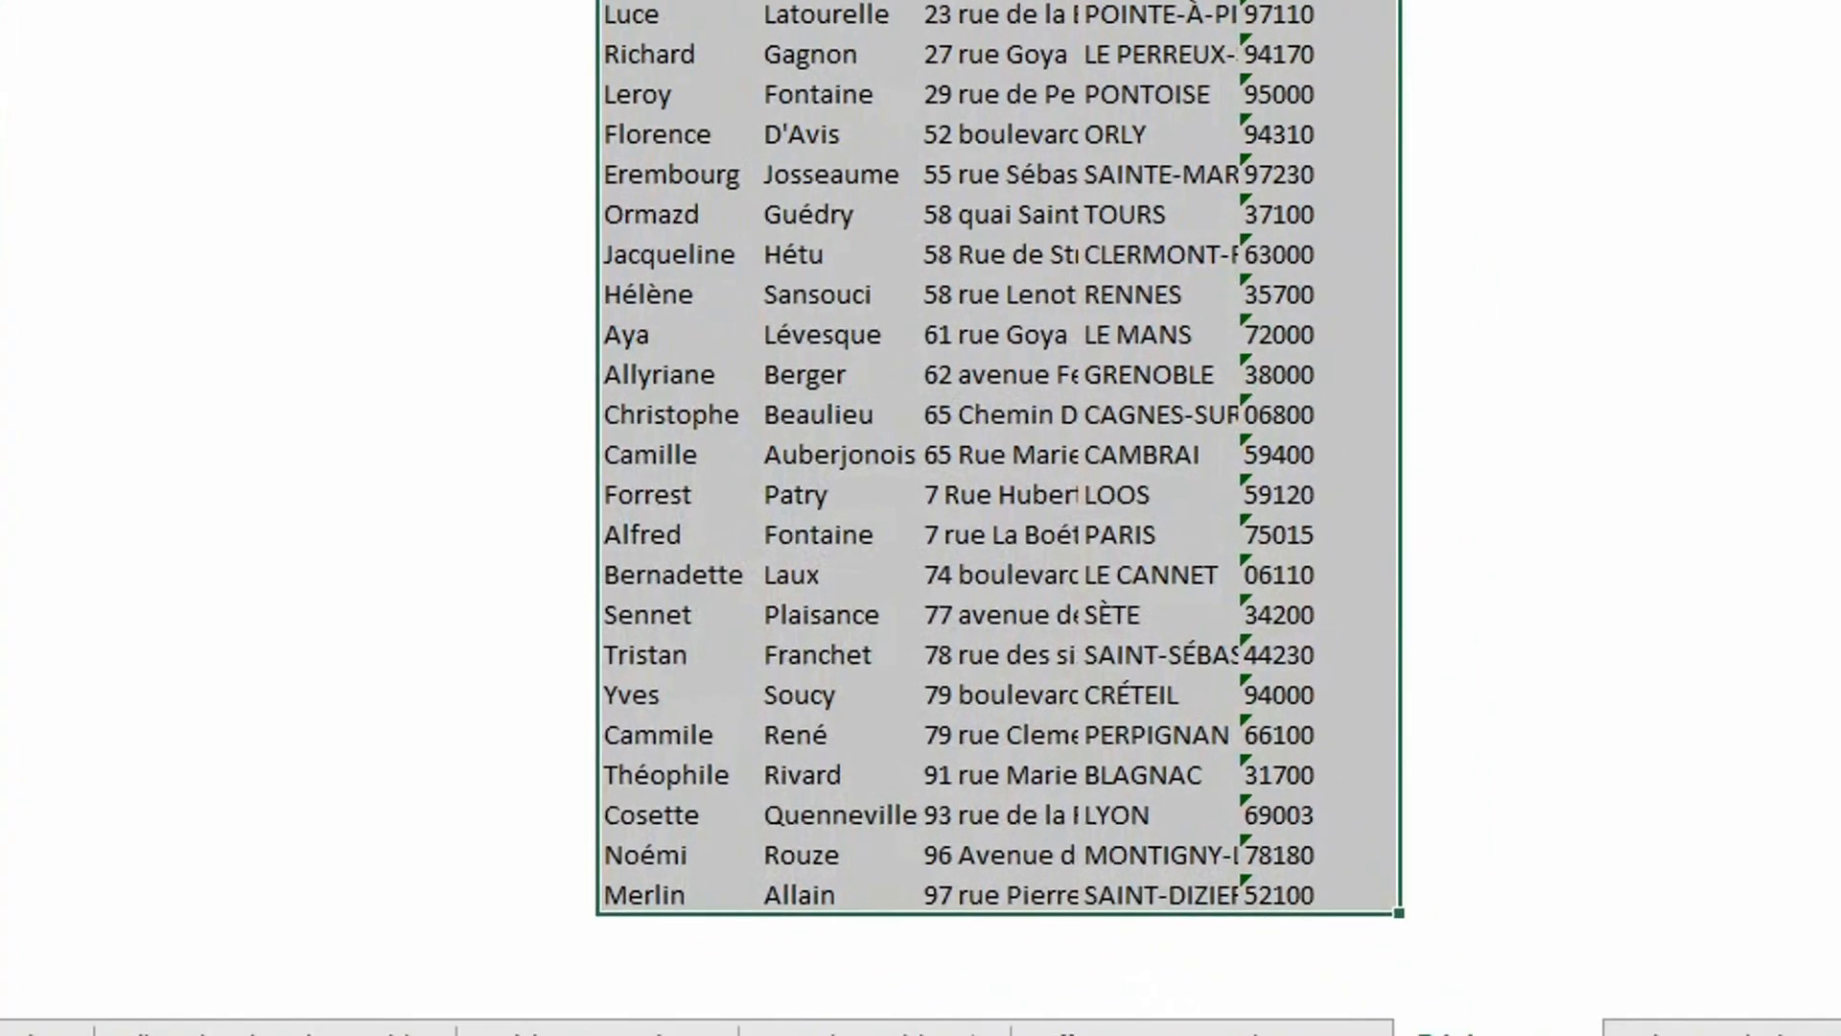
left_click_drag(1492, 172, 1572, 498)
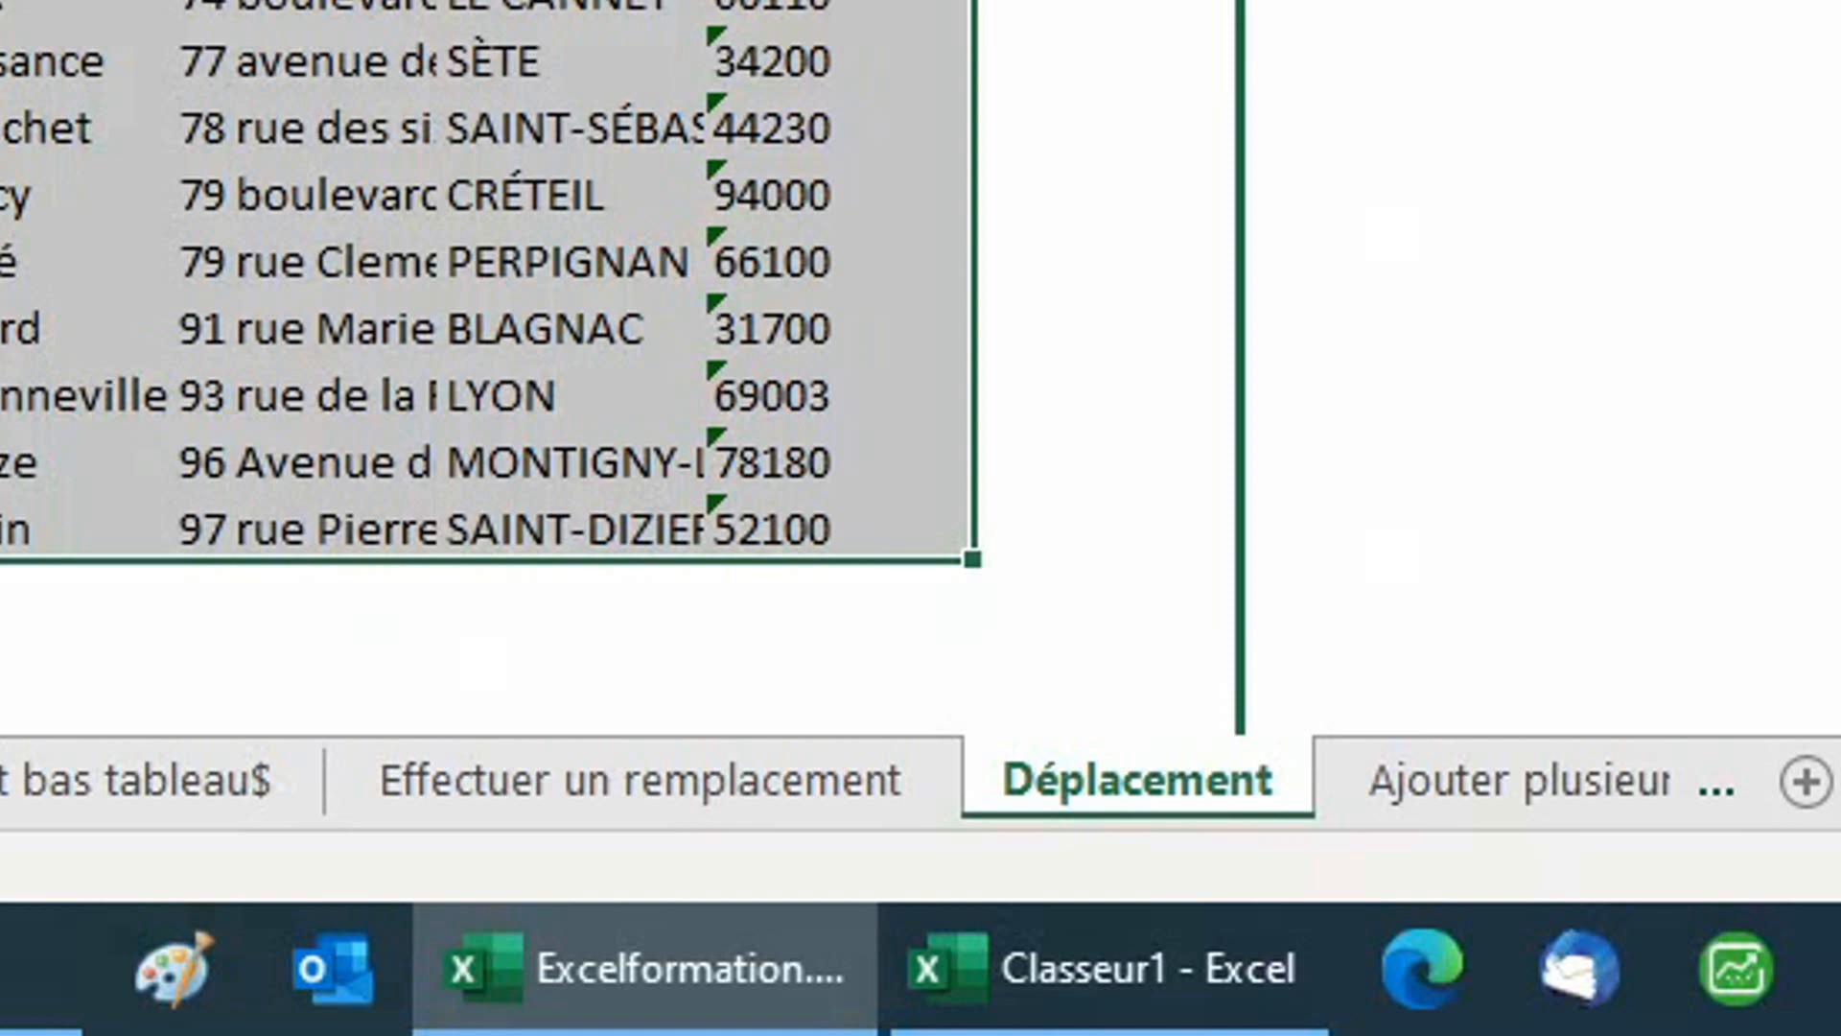
left_click_drag(1182, 115, 1145, 995)
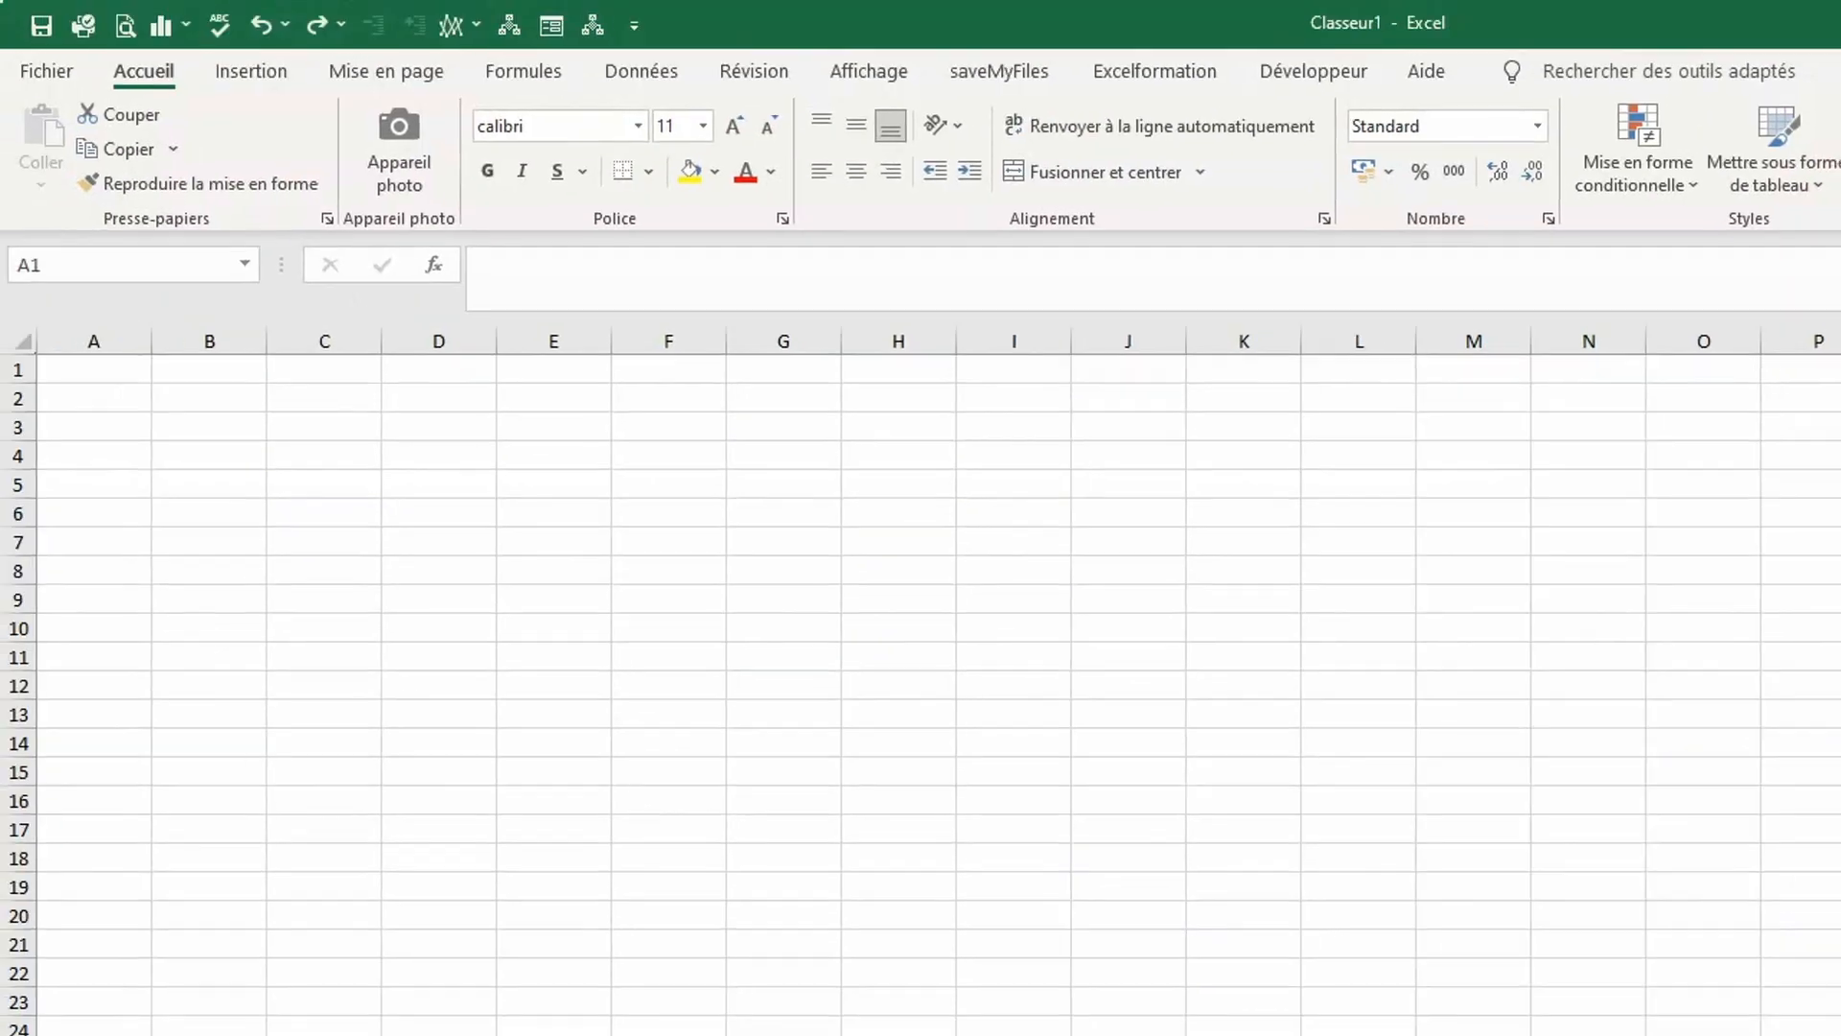
left_click_drag(1144, 1031, 630, 484)
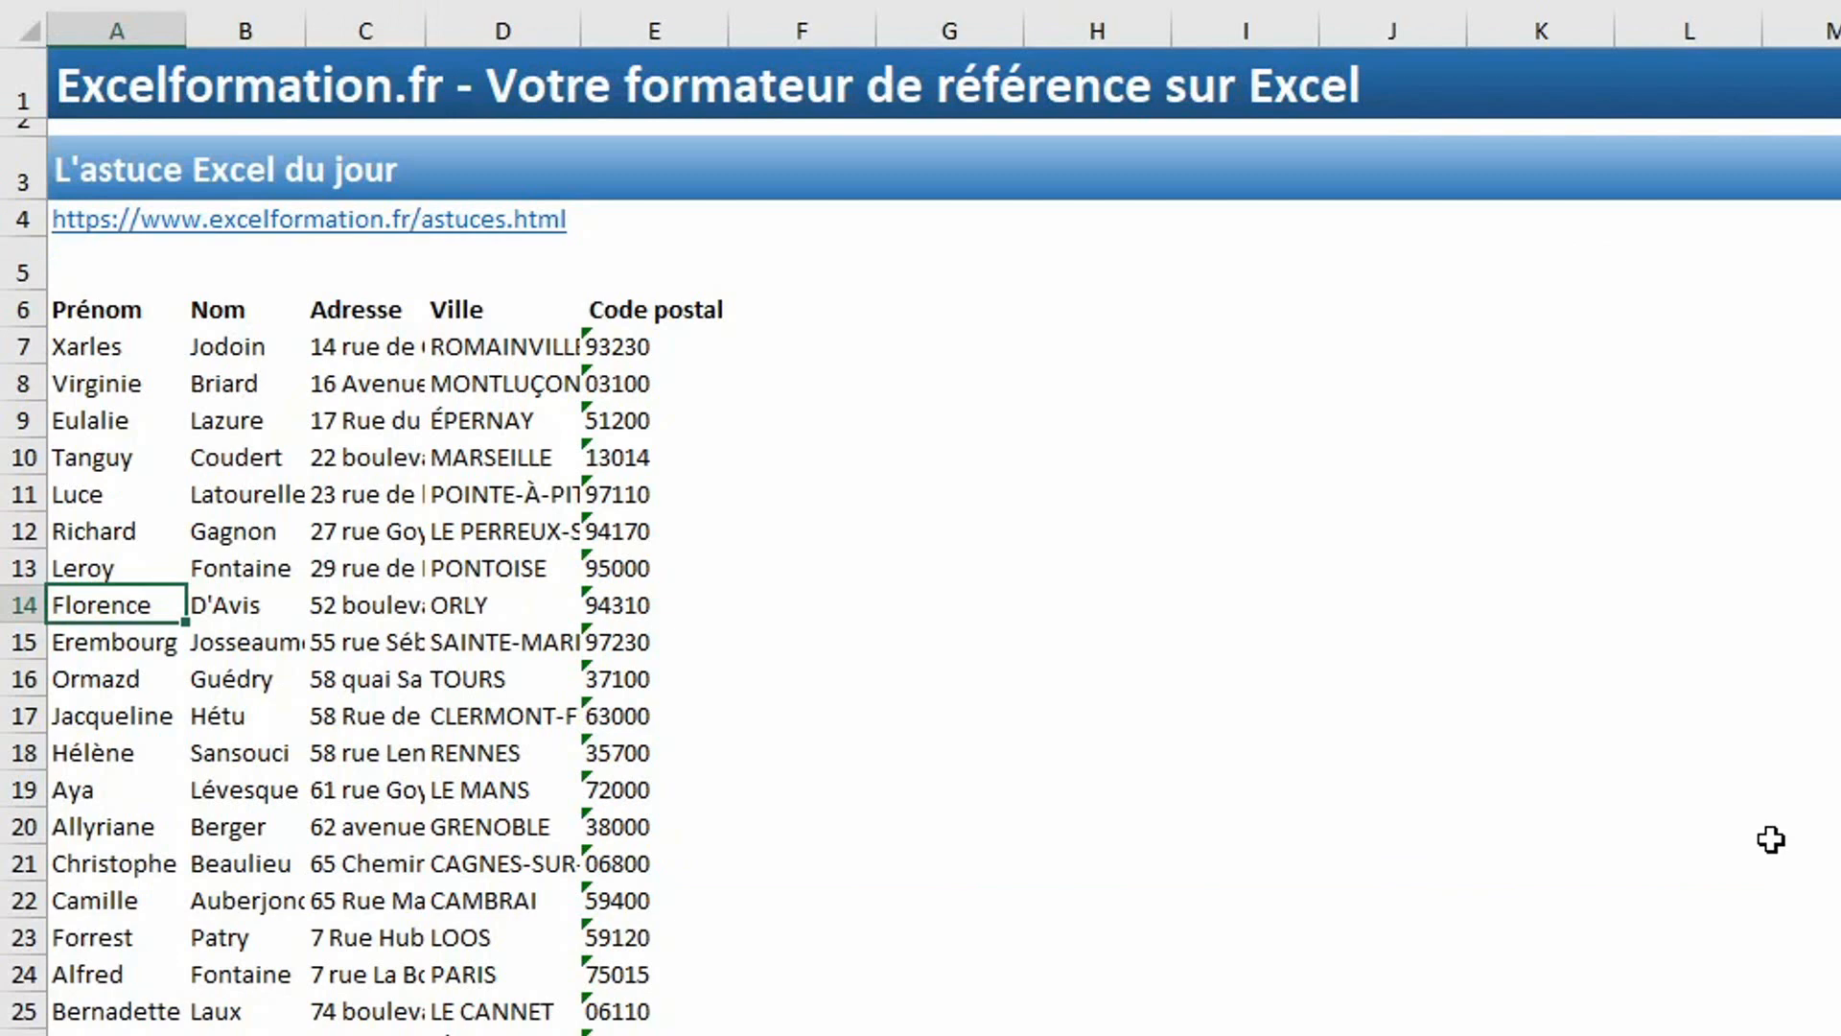
Insert one blank row above row 14 and another above row 21 of the address list.
left_click(23, 606)
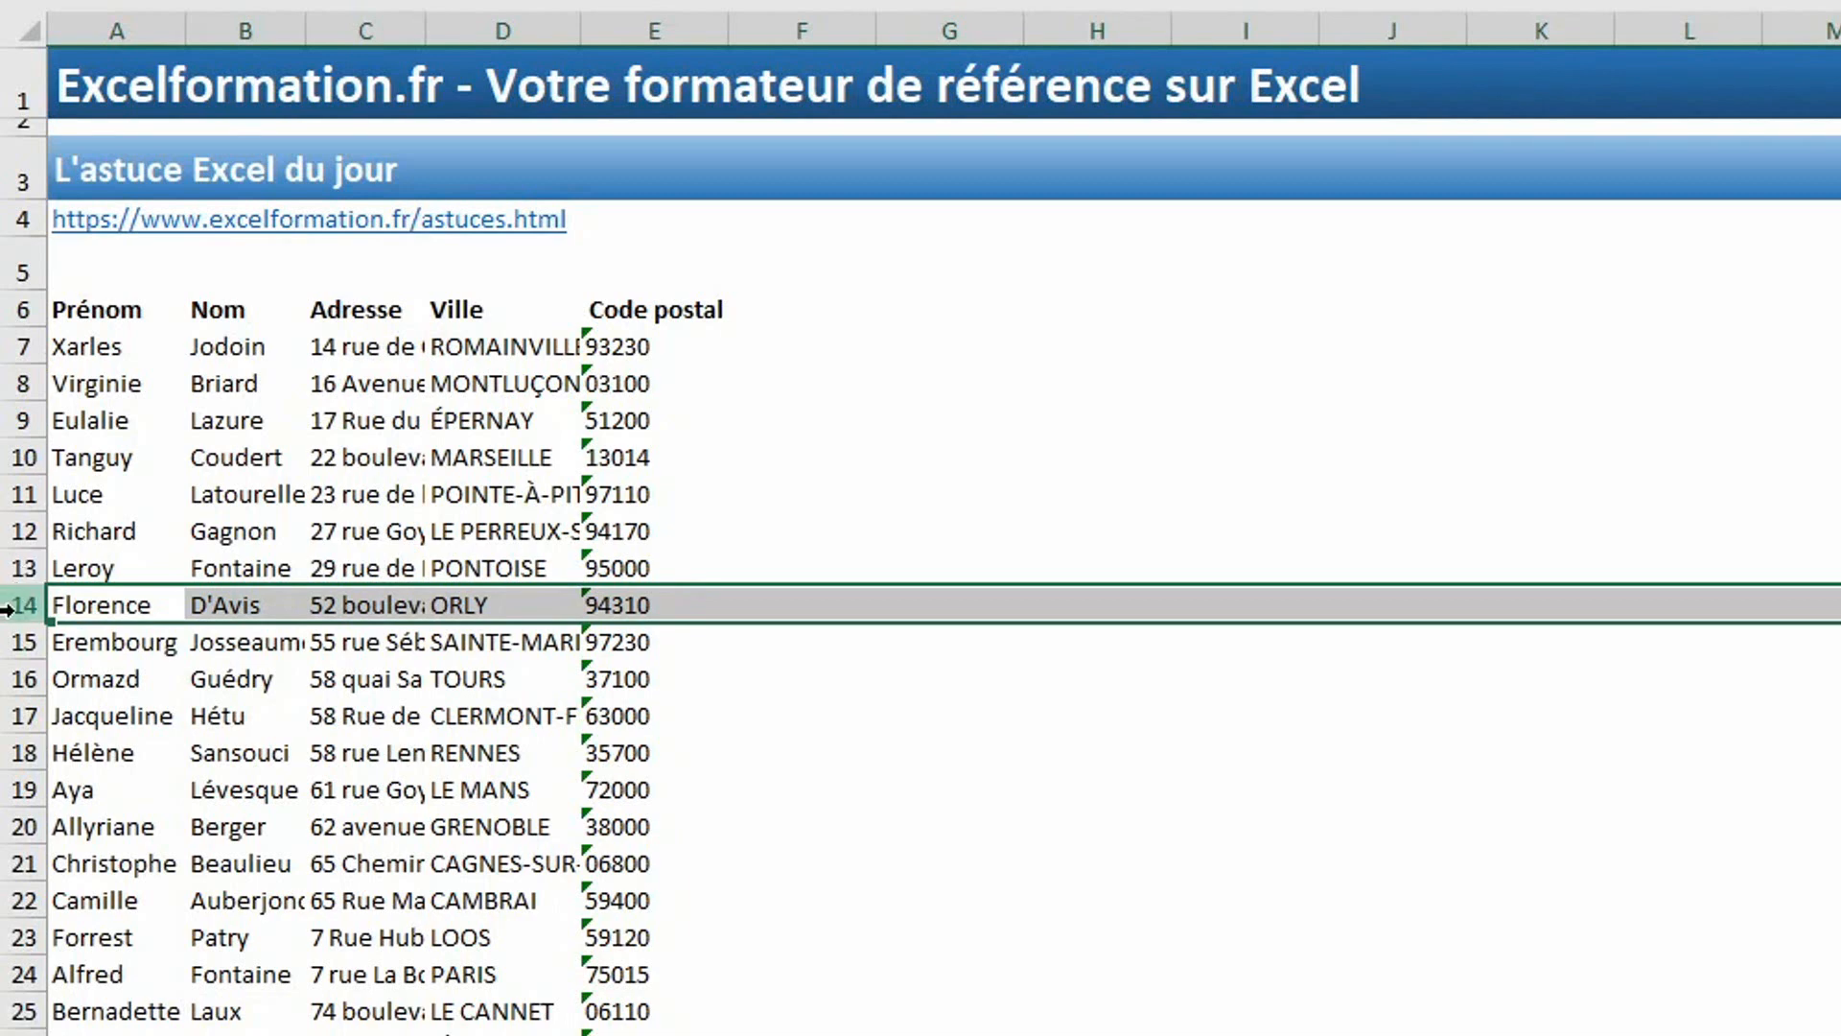
right_click(12, 606)
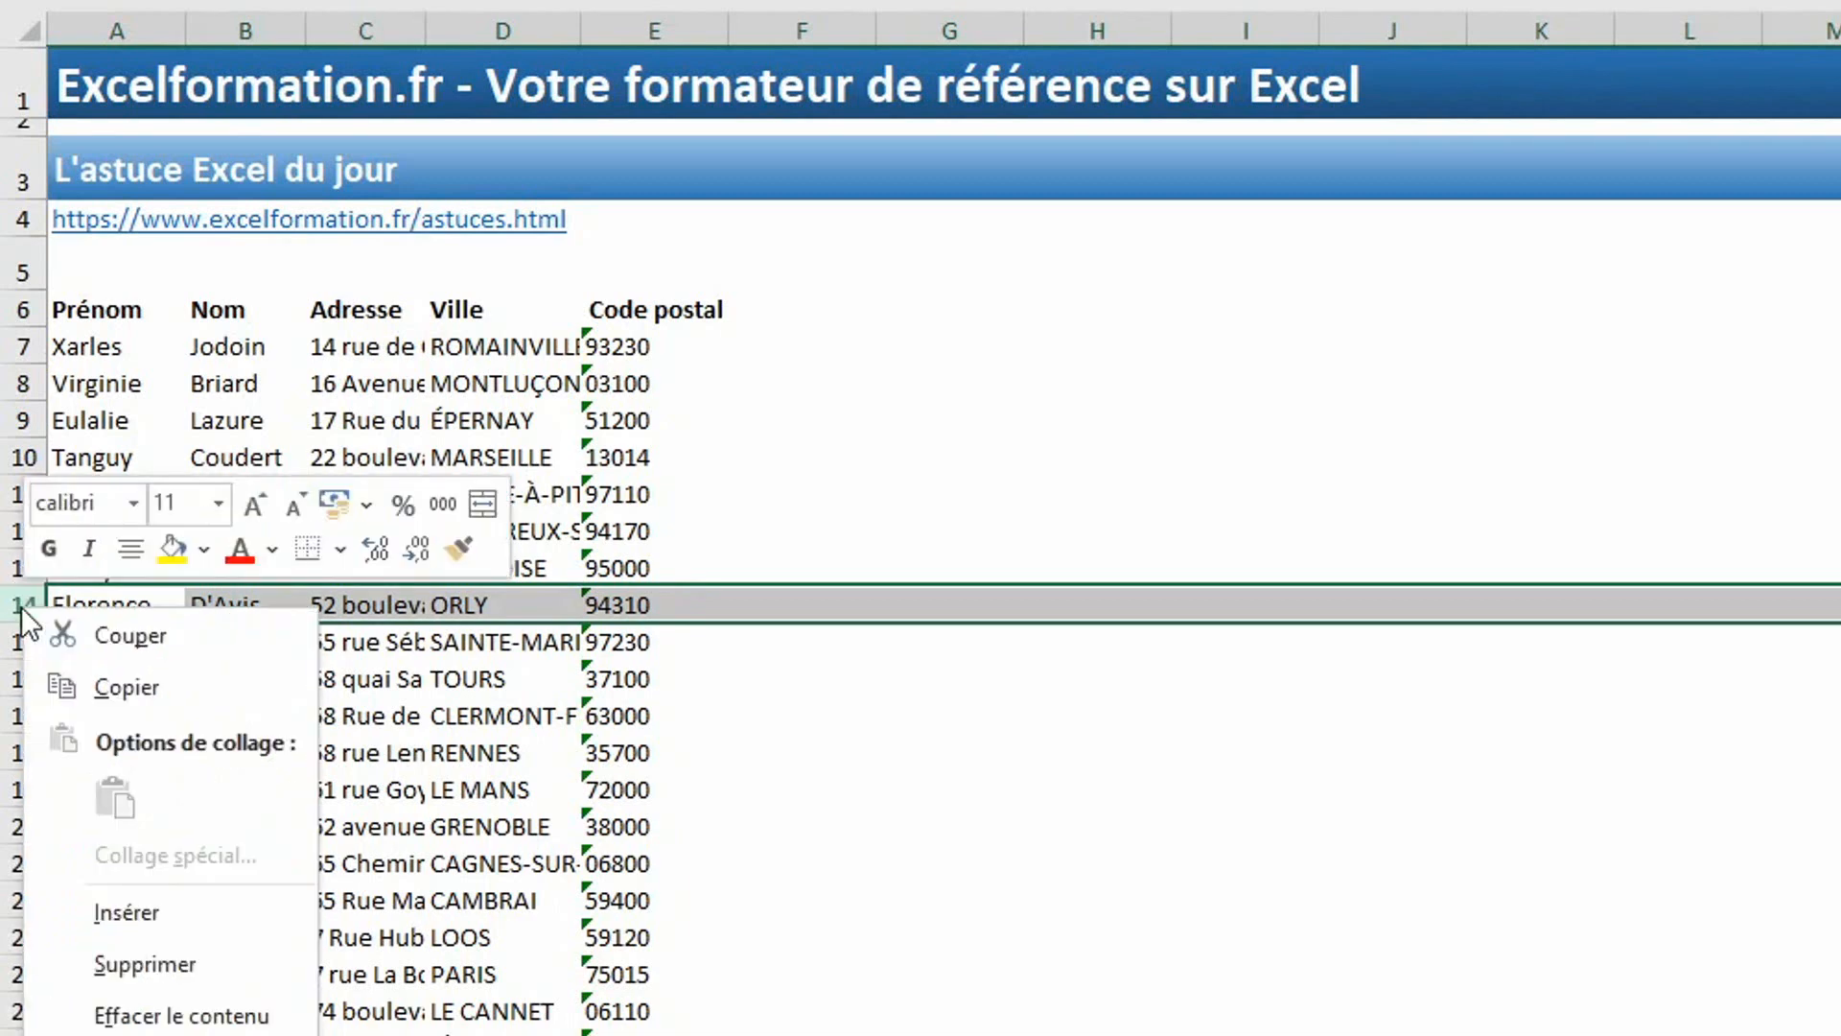
left_click(152, 929)
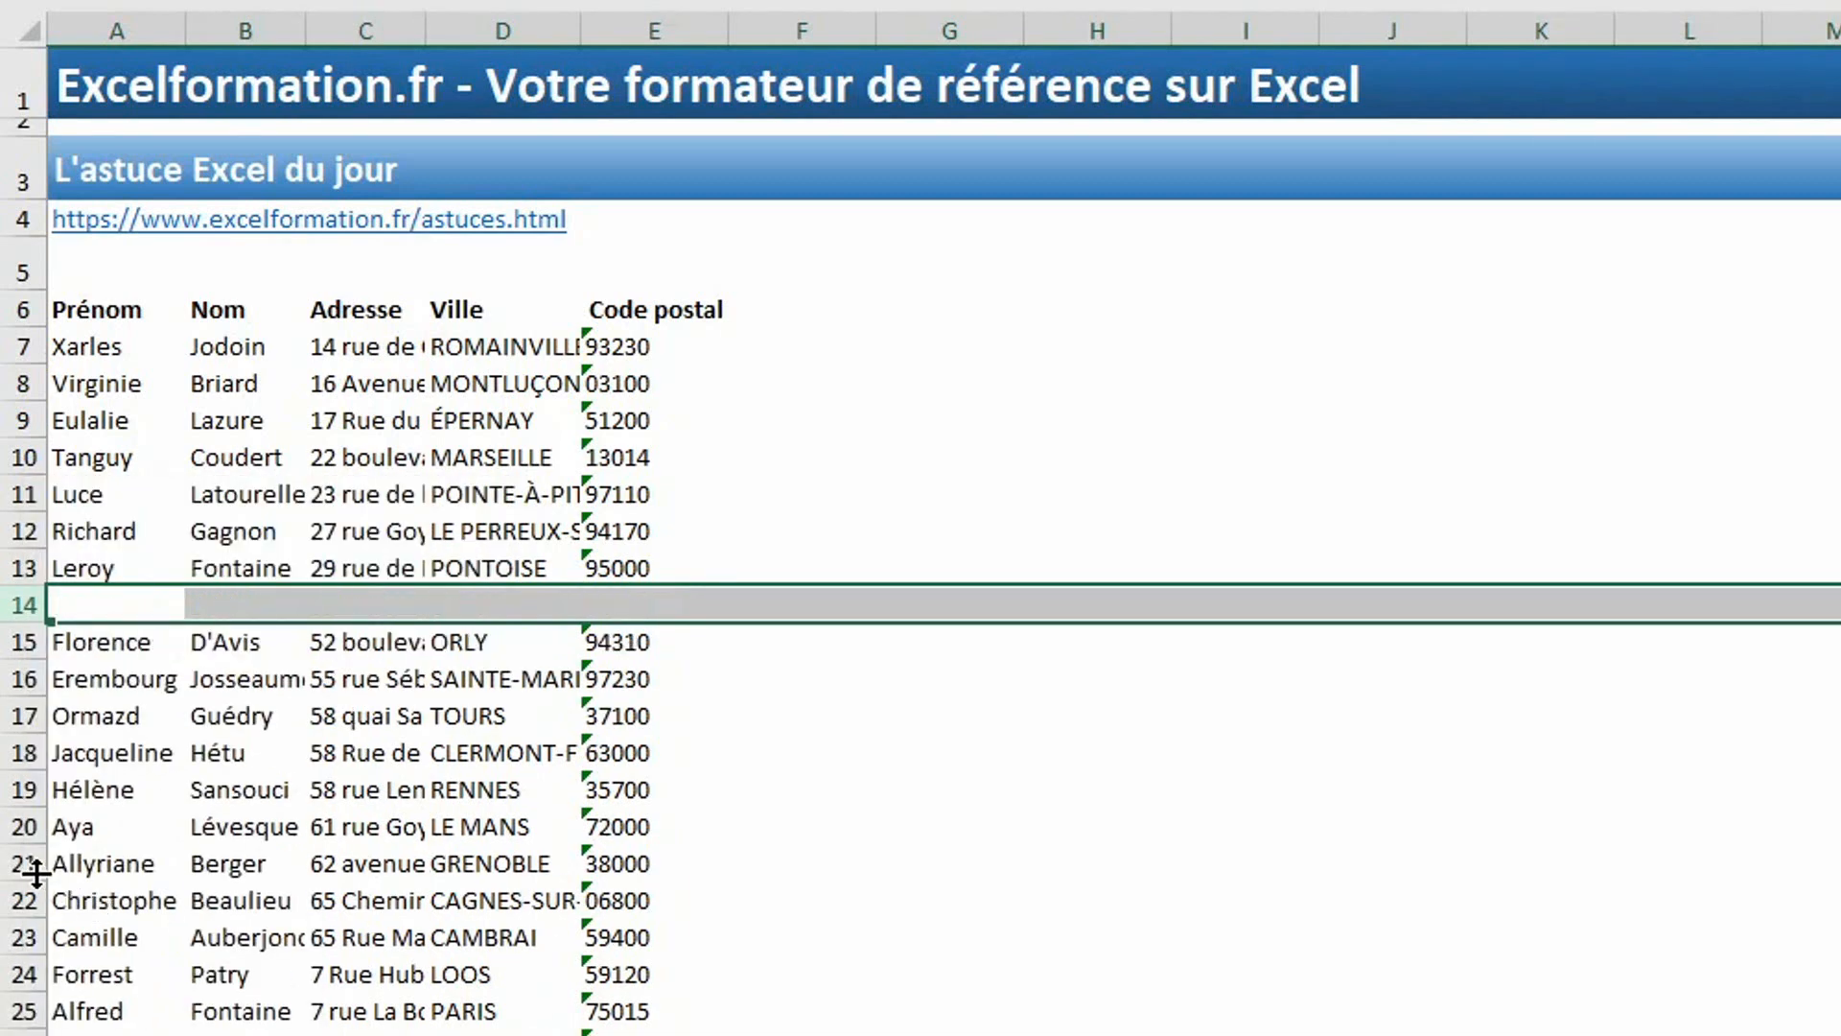
left_click(7, 865)
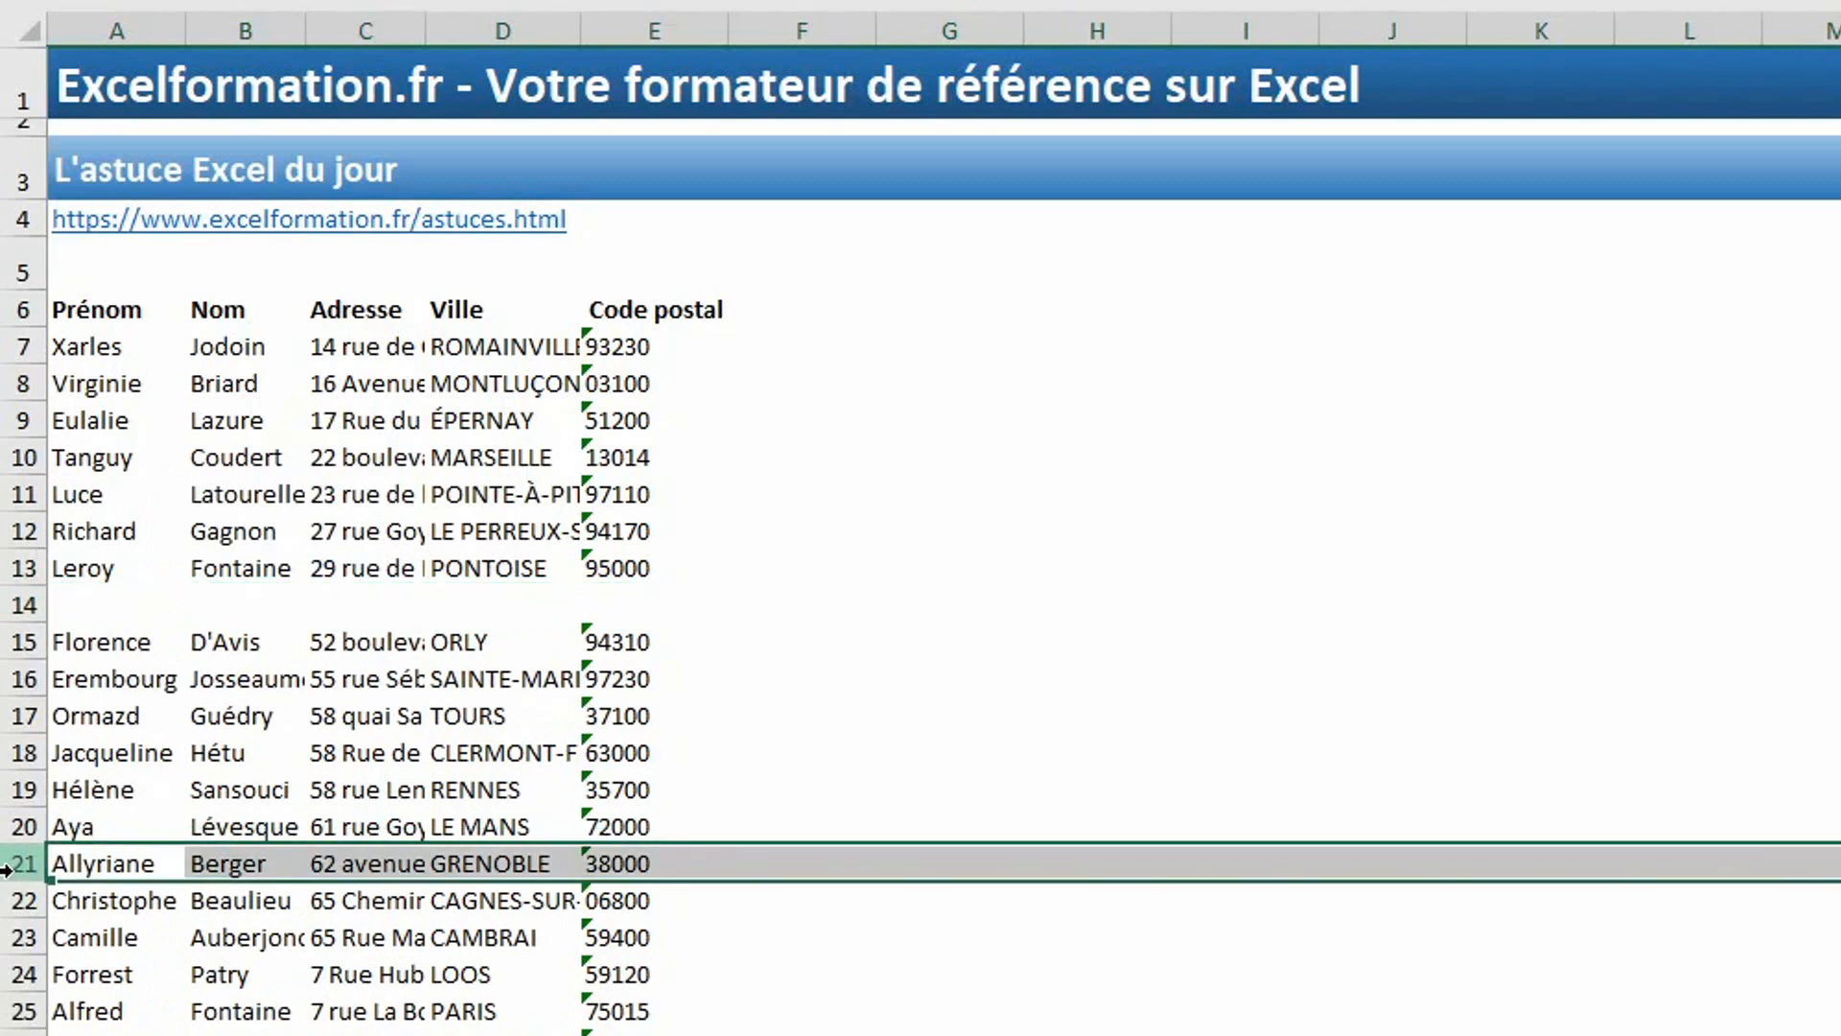
key("ctrl+plus")
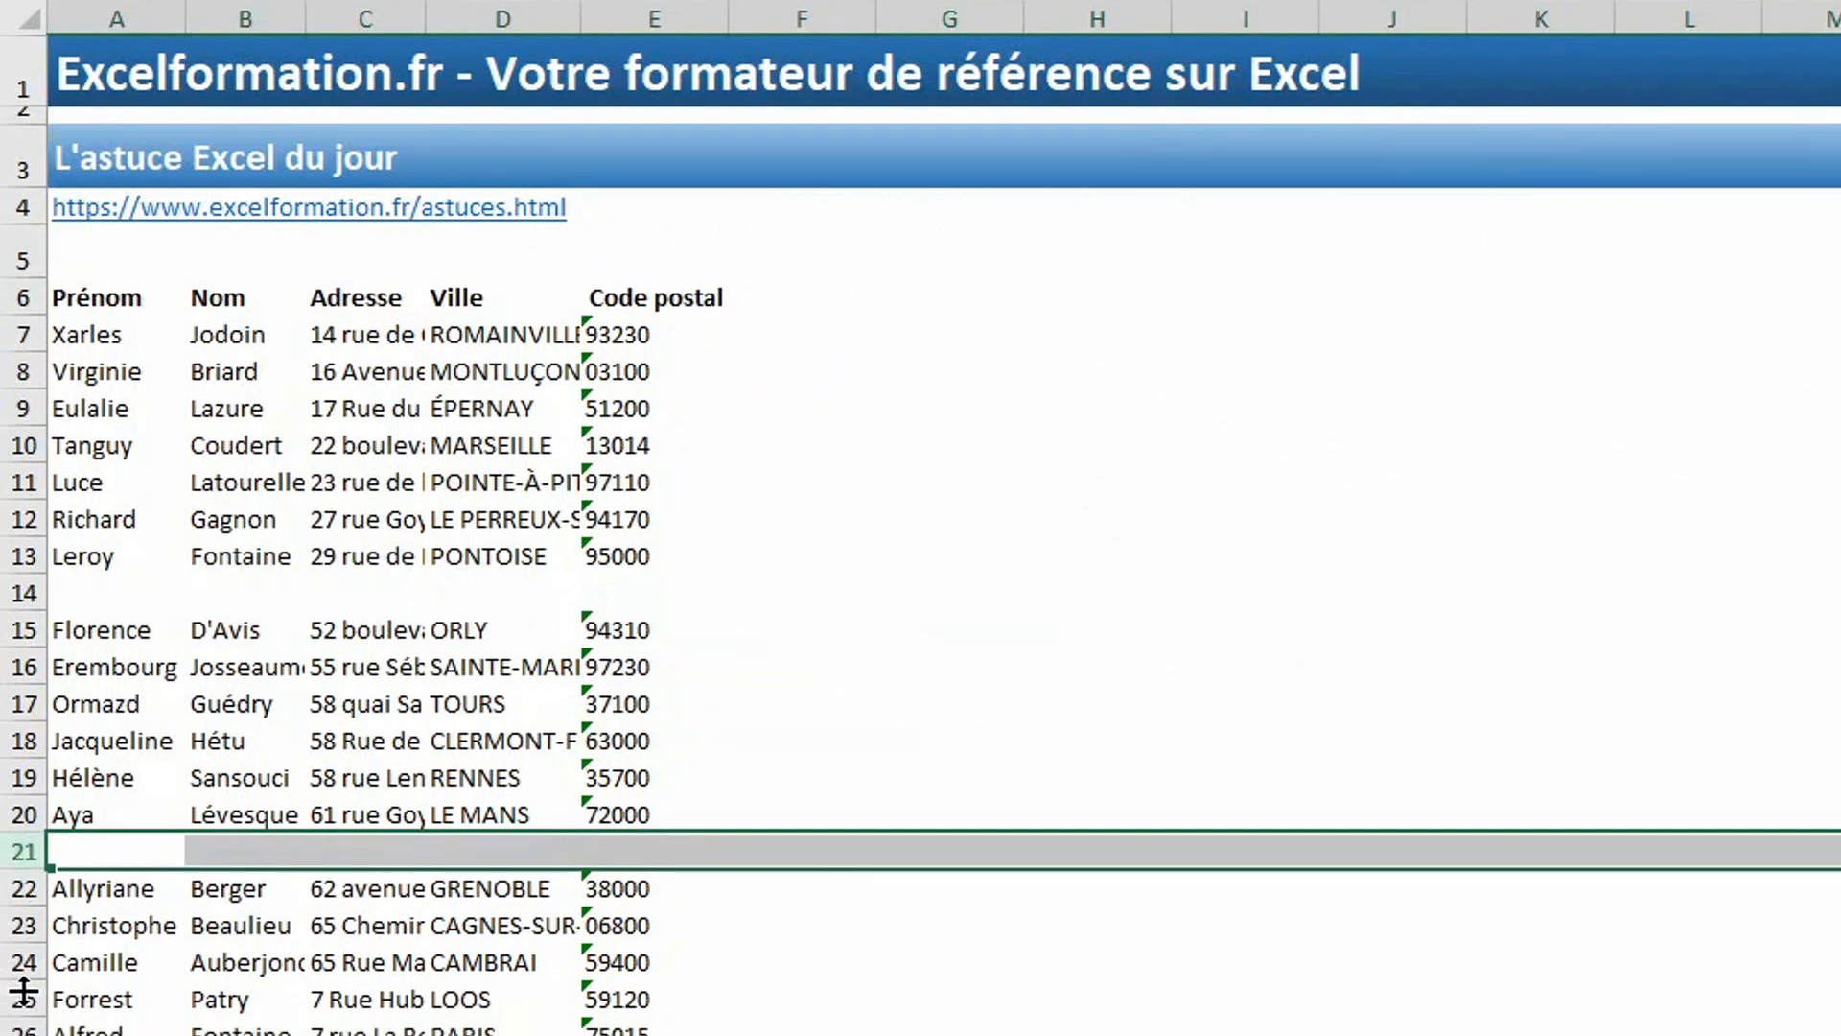
Insert six blank rows above row 25, based on a selection of rows 25 to 30.
left_click(14, 1012)
left_click_drag(17, 674, 19, 861)
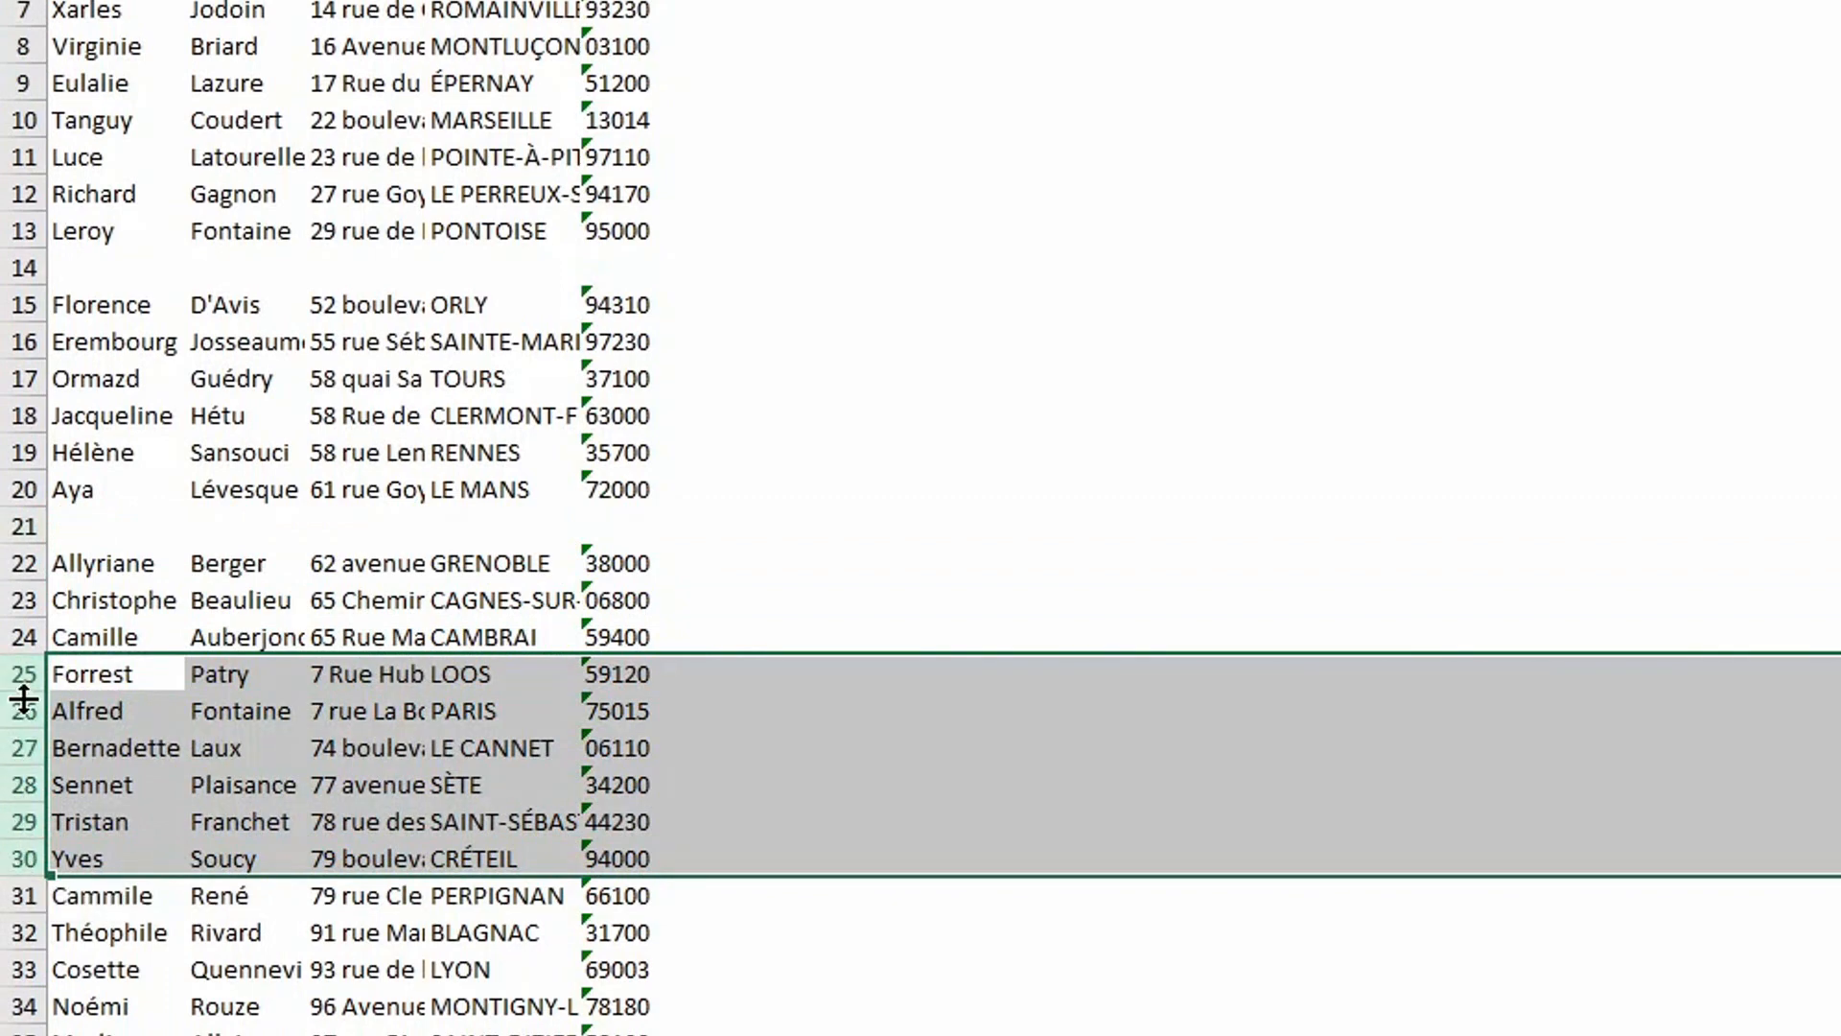
key("ctrl+plus")
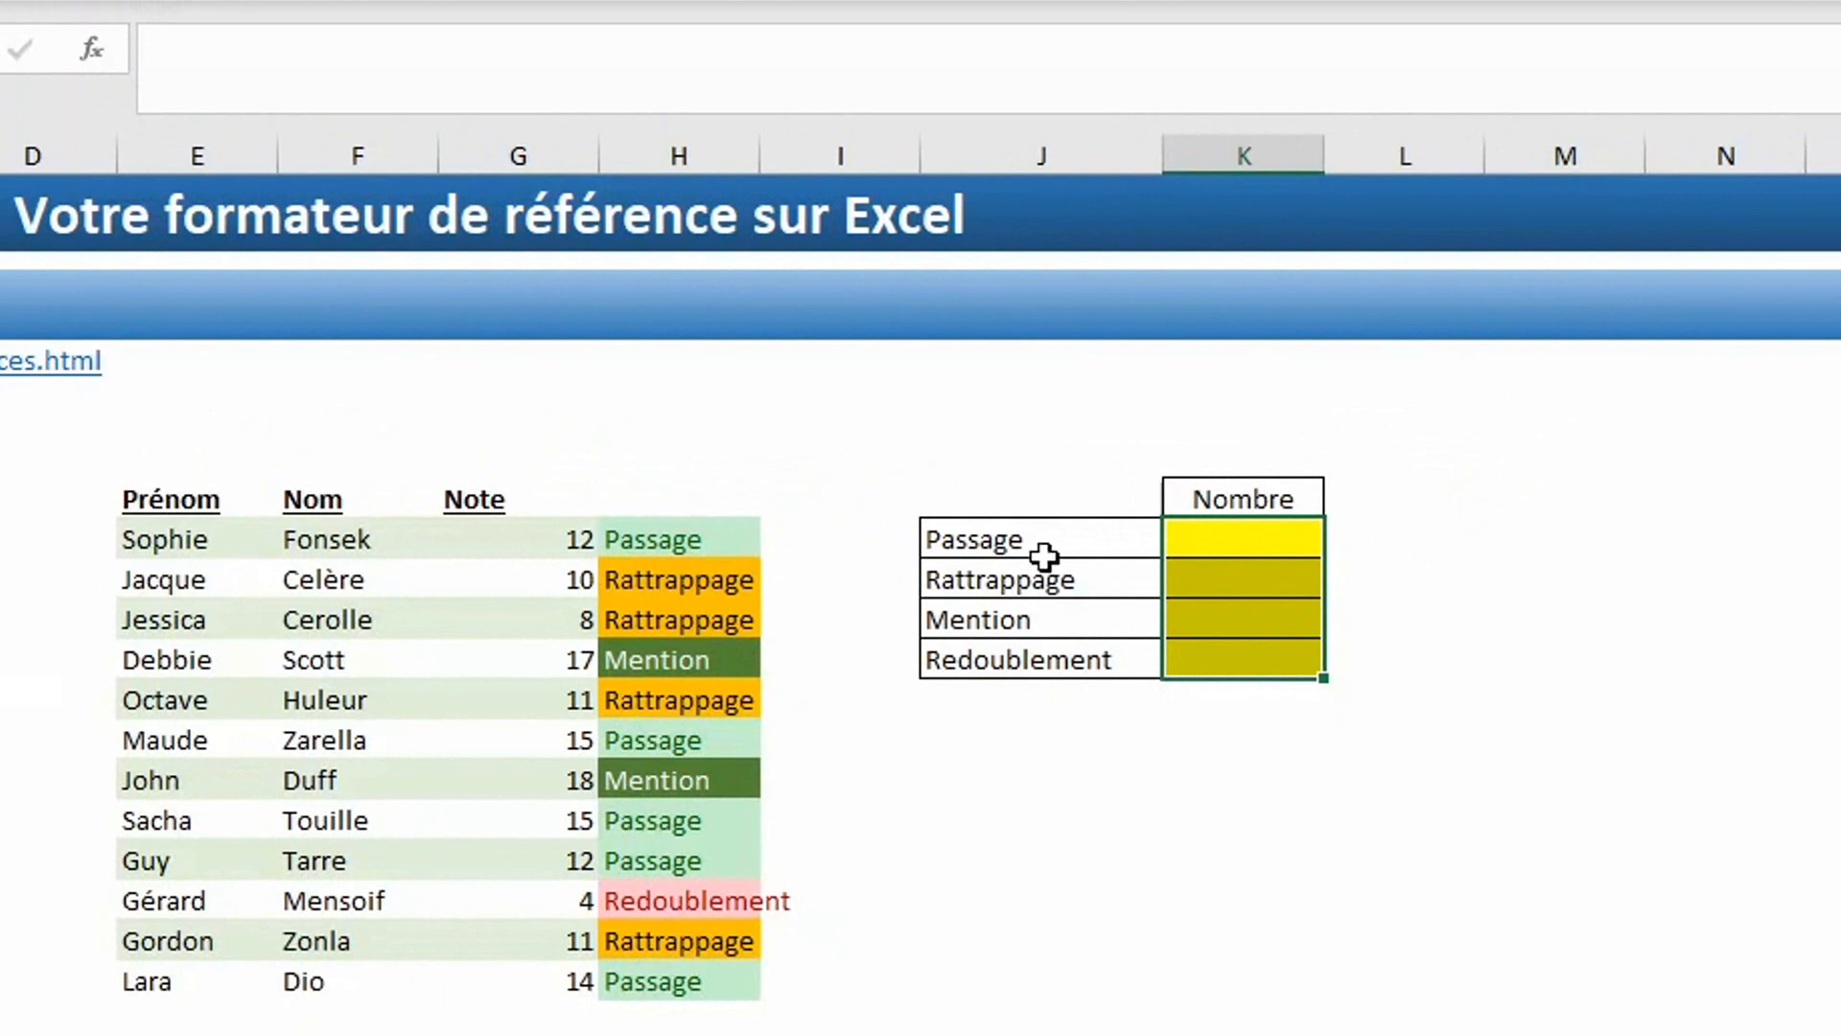
Start an NB.SI formula in K8 with the absolute range $H$8:$H$19 as its plage argument.
left_click(1242, 541)
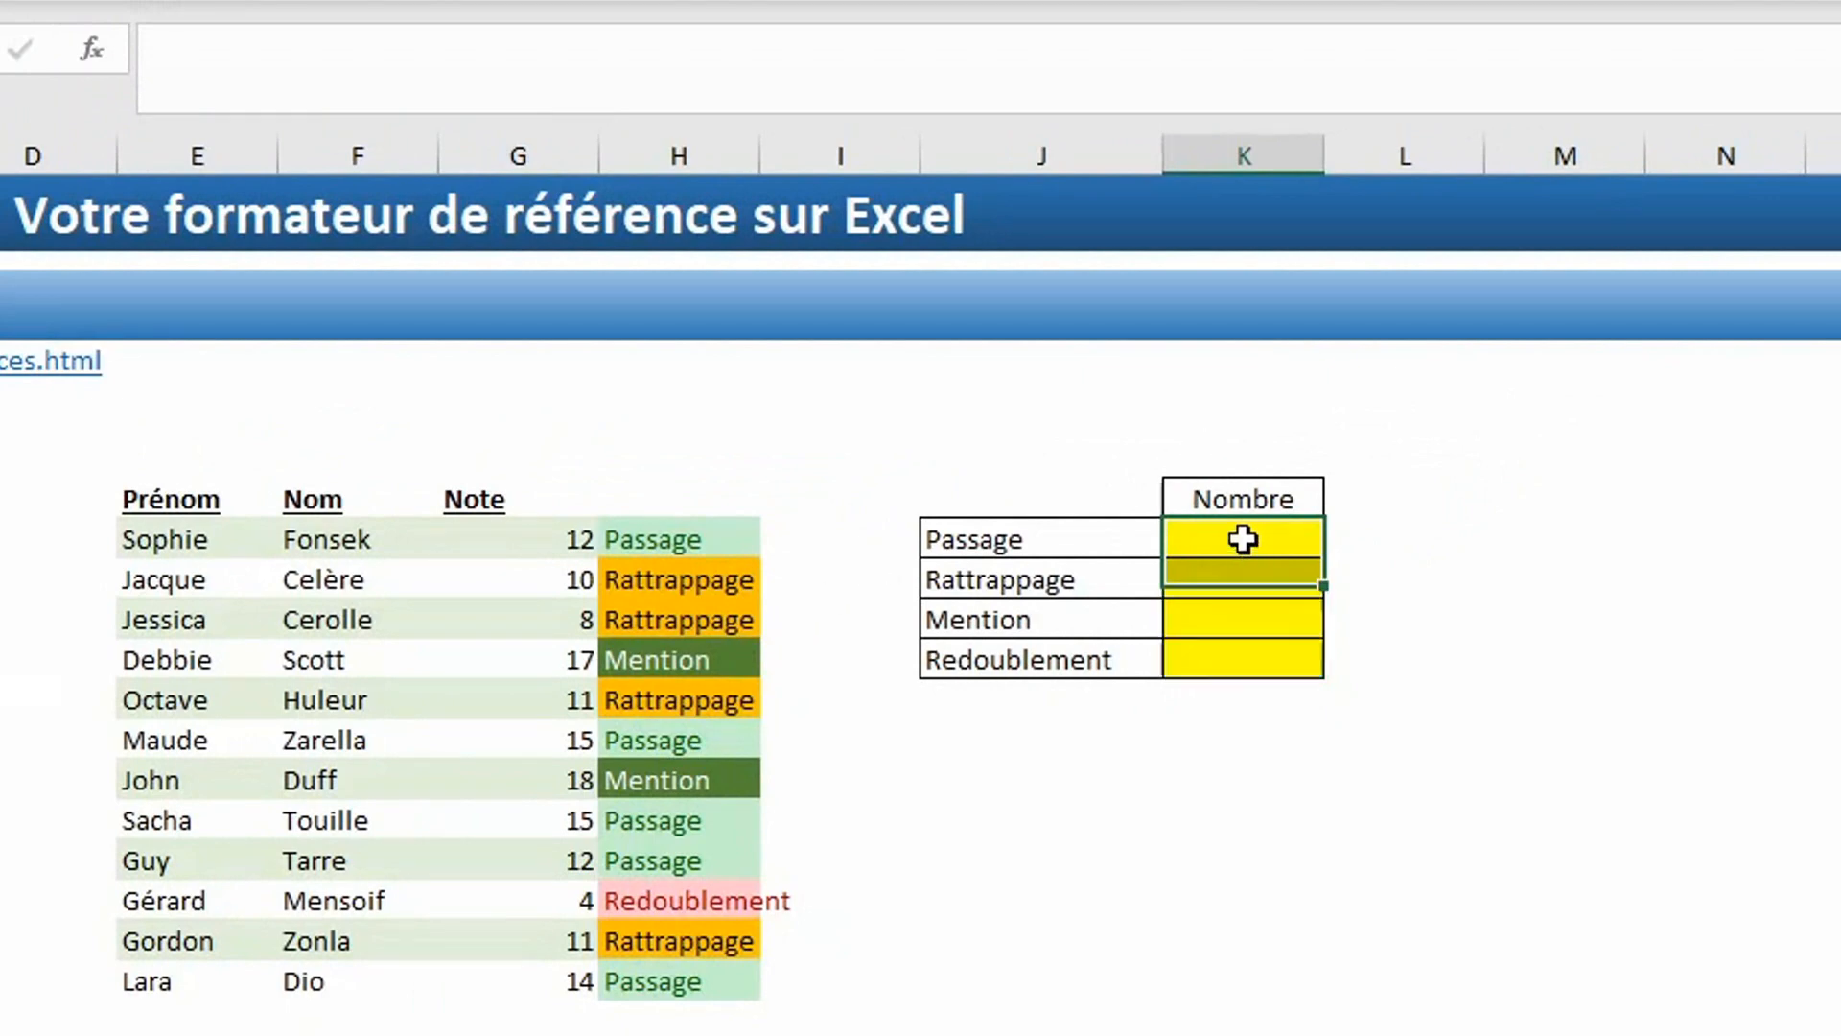
type("=")
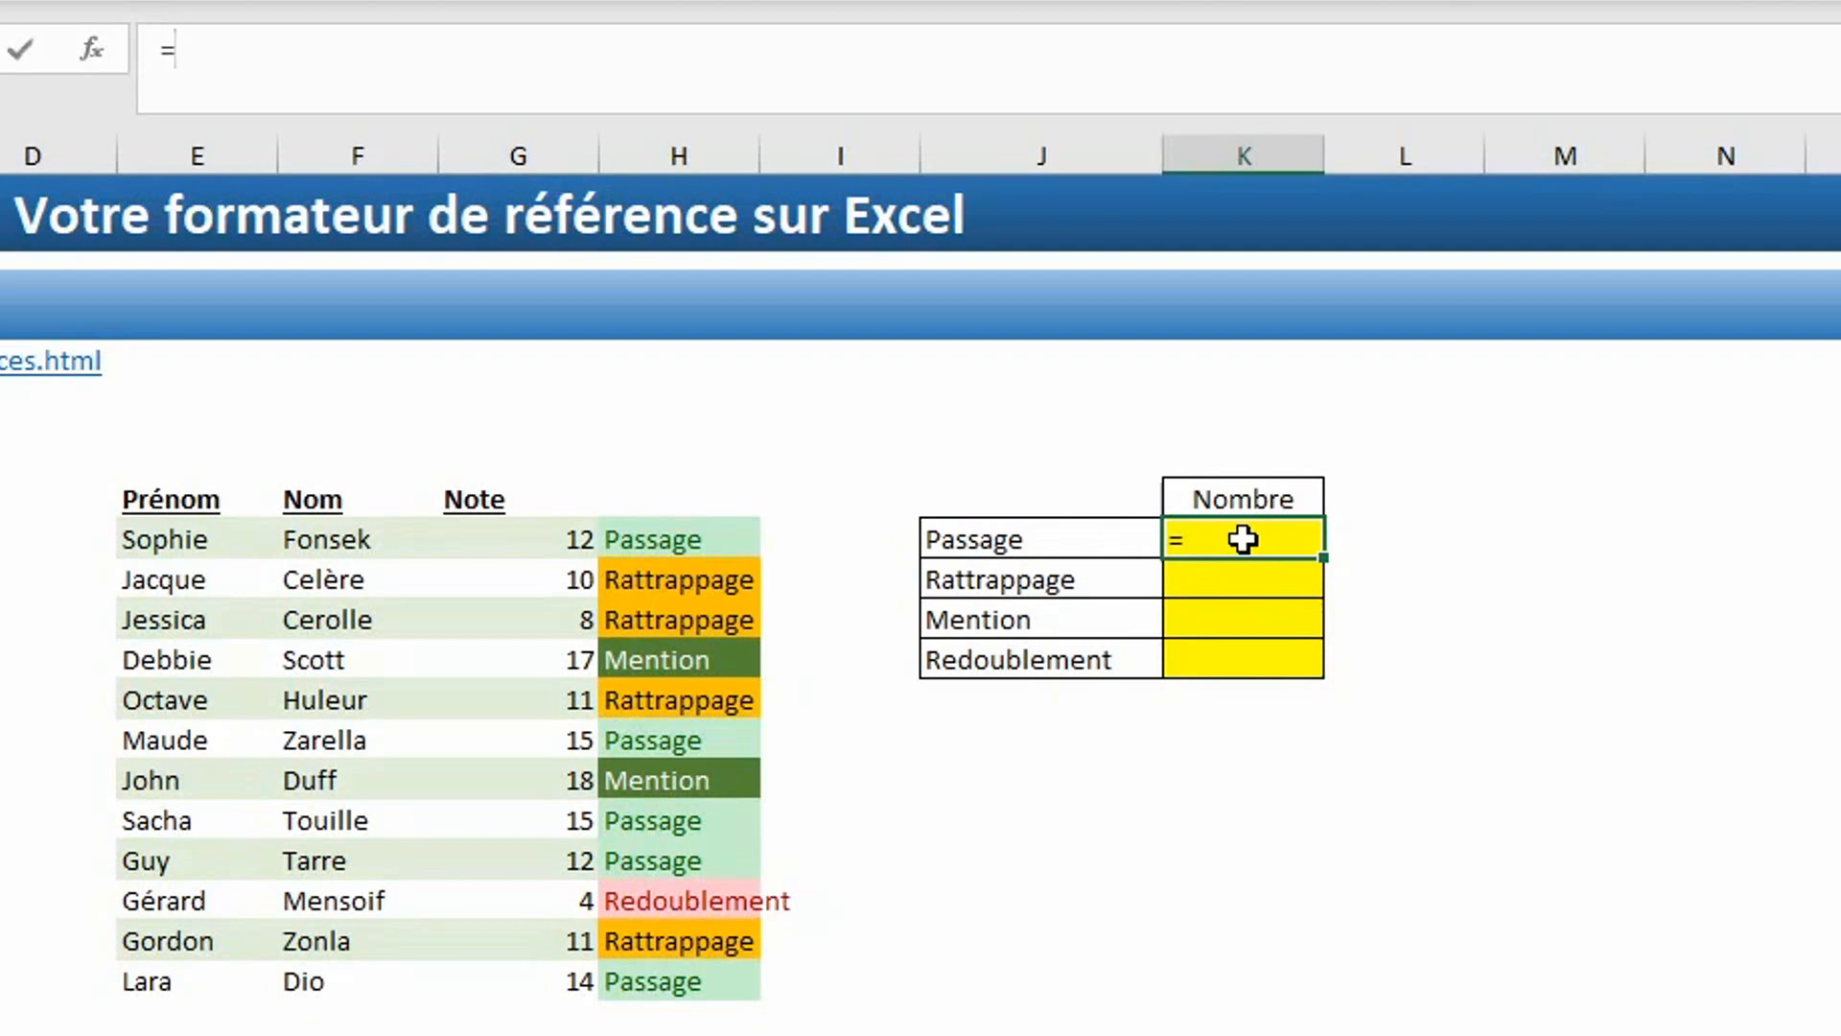
type("nb.si(")
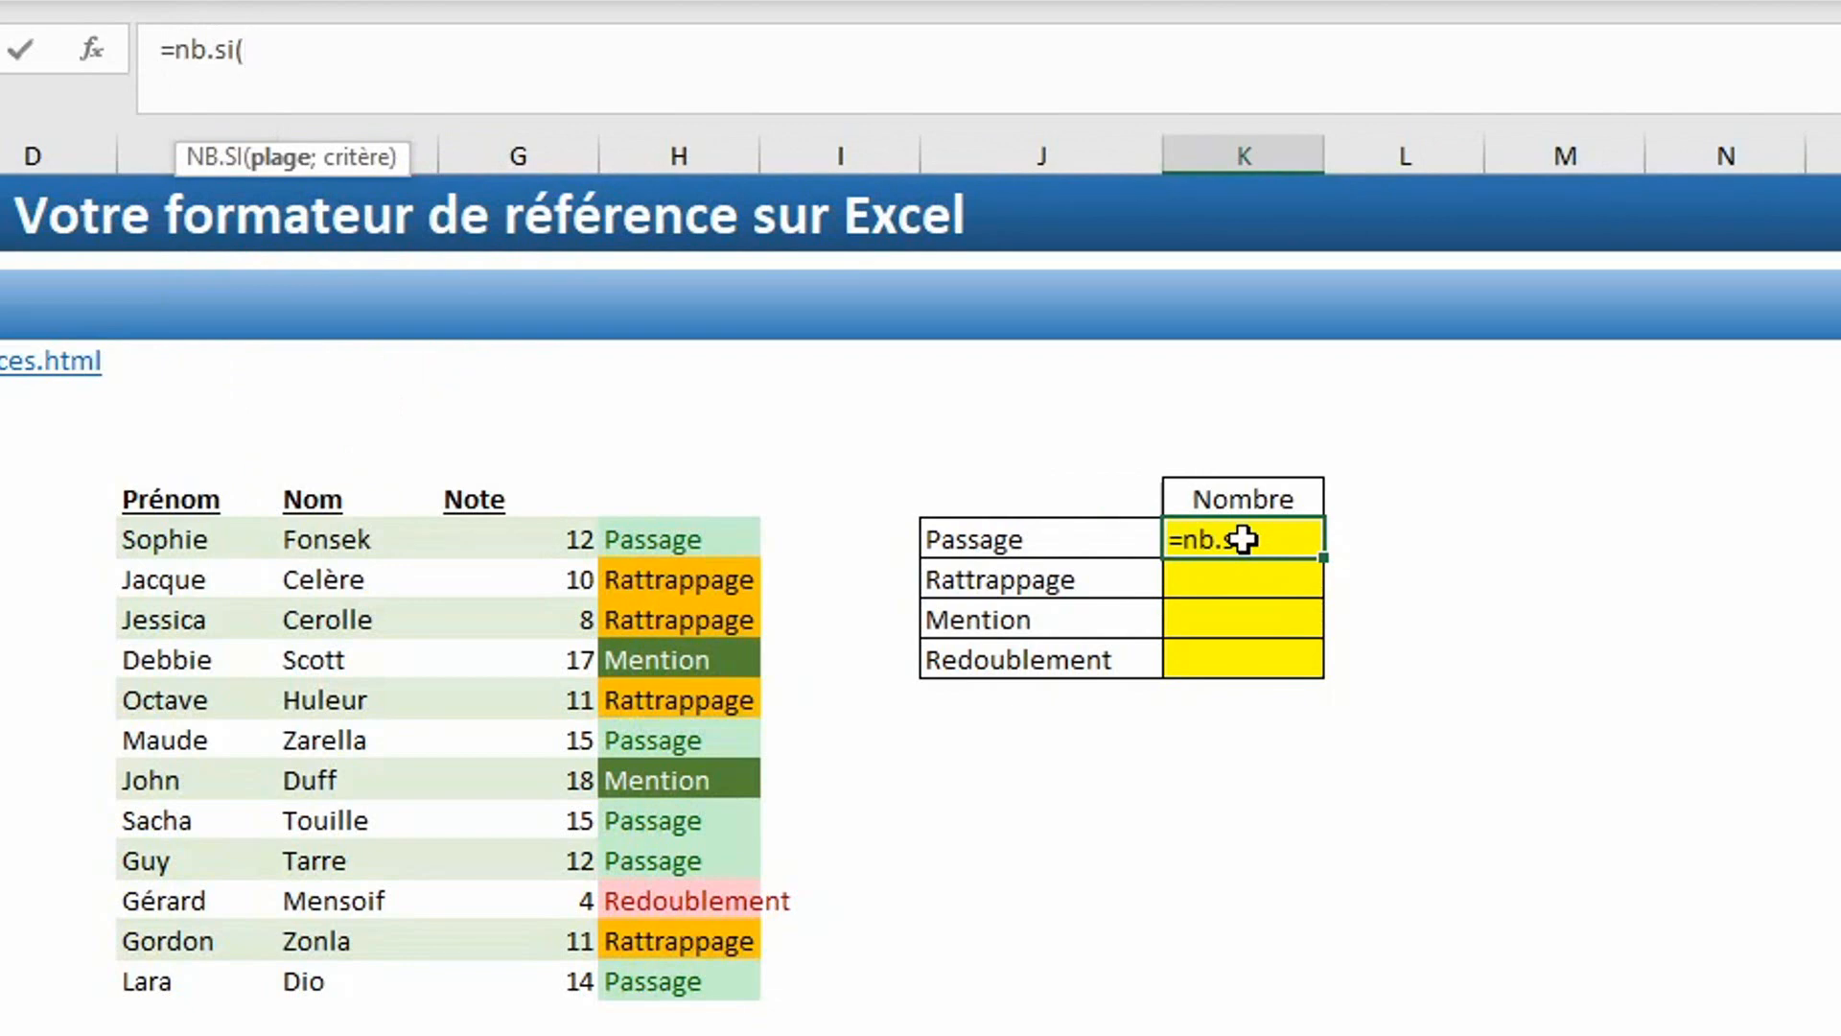
left_click_drag(702, 537, 697, 978)
key("F4")
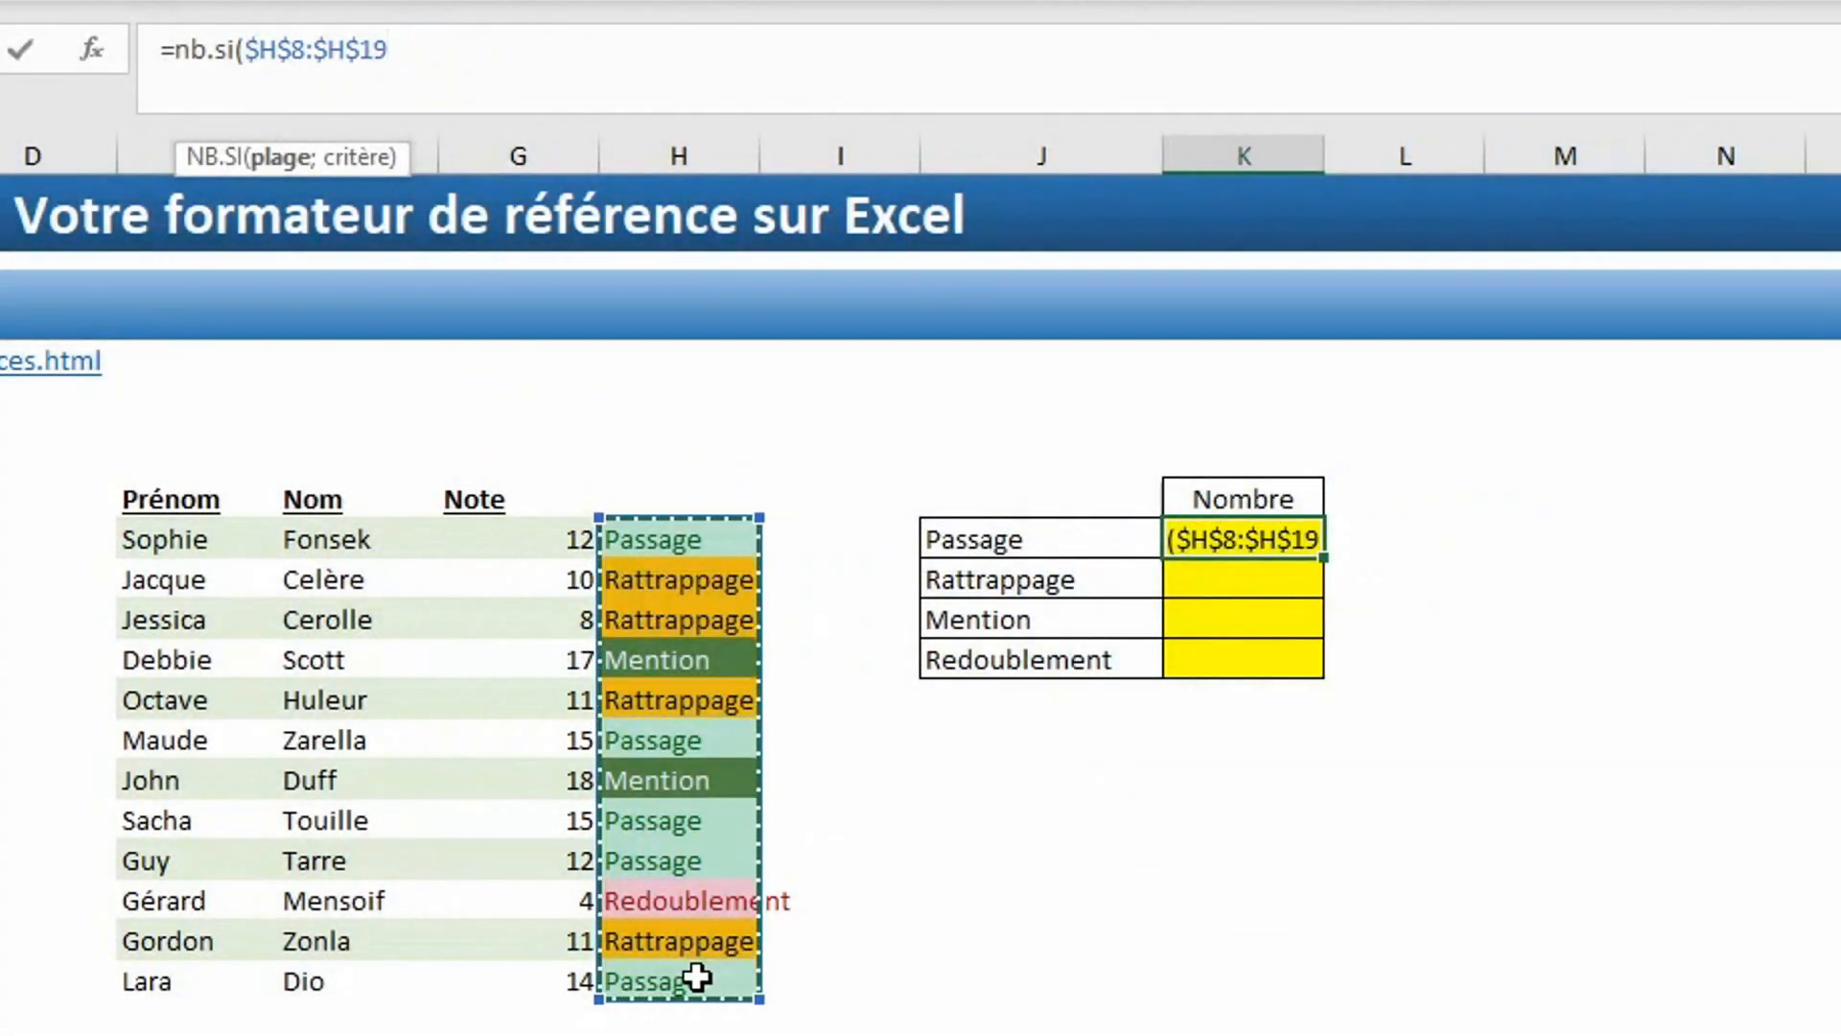
type(";")
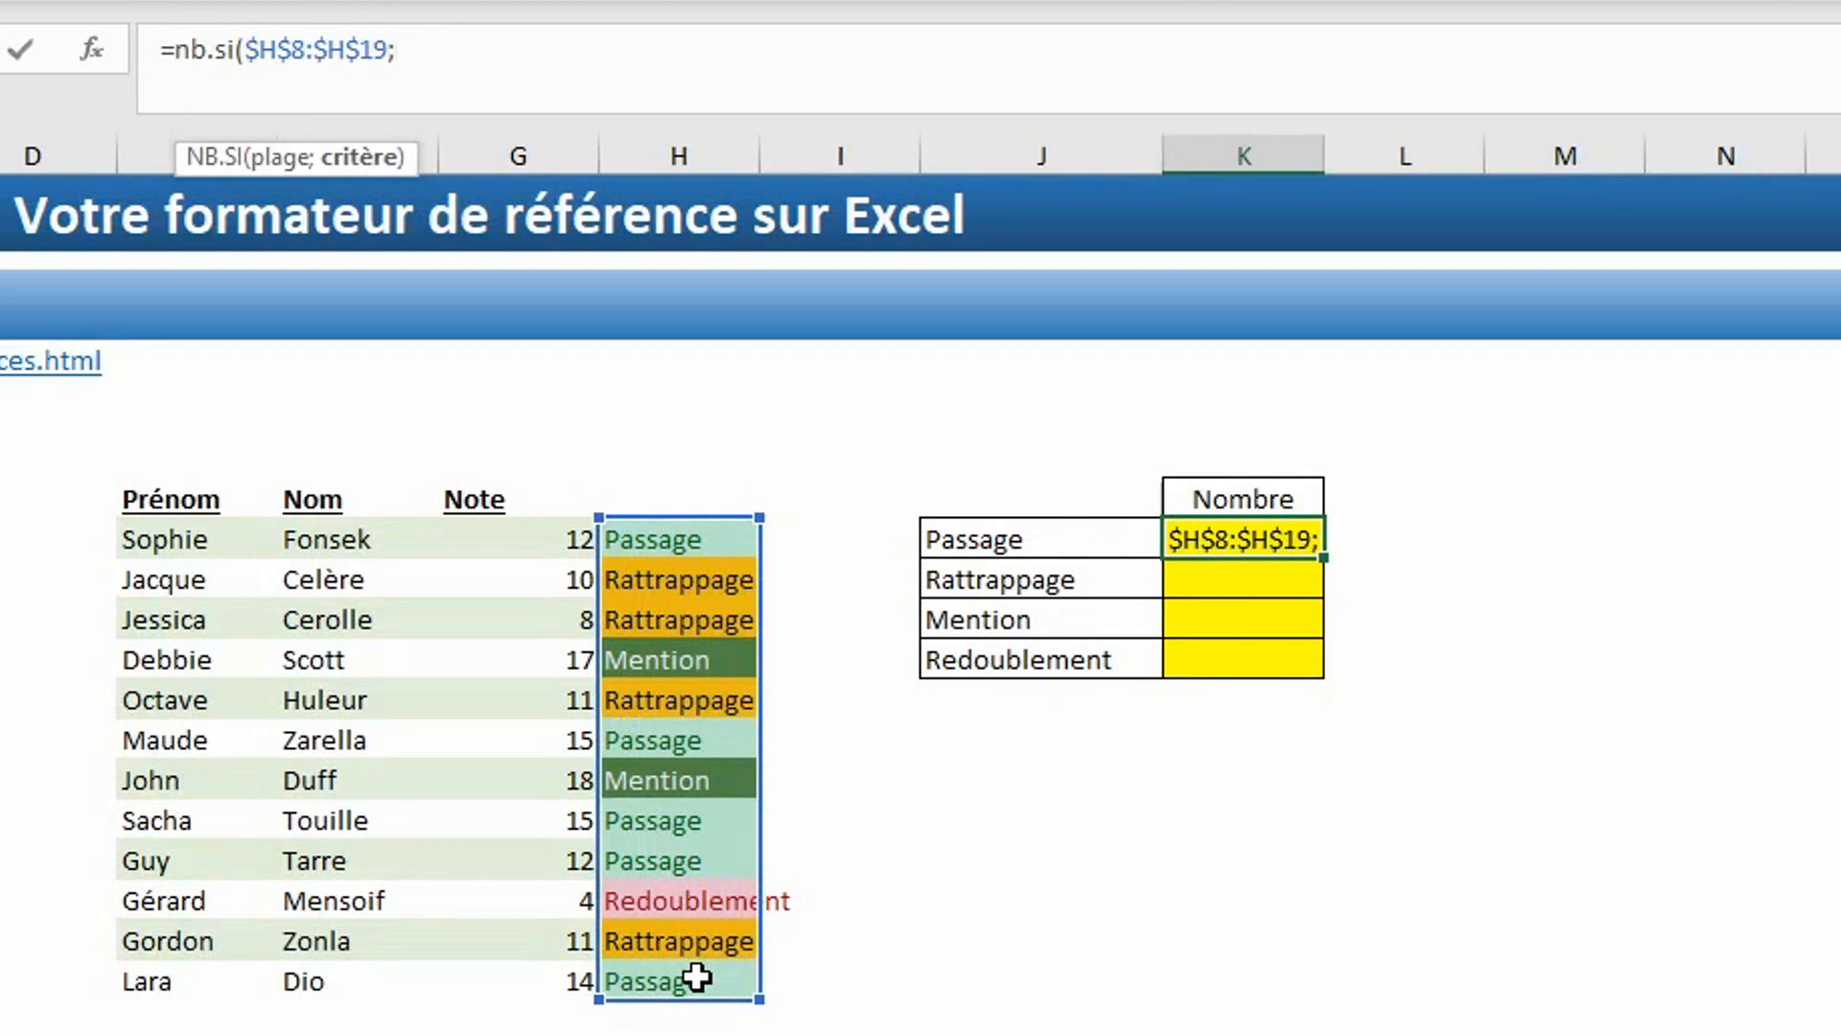
type("\"Pas")
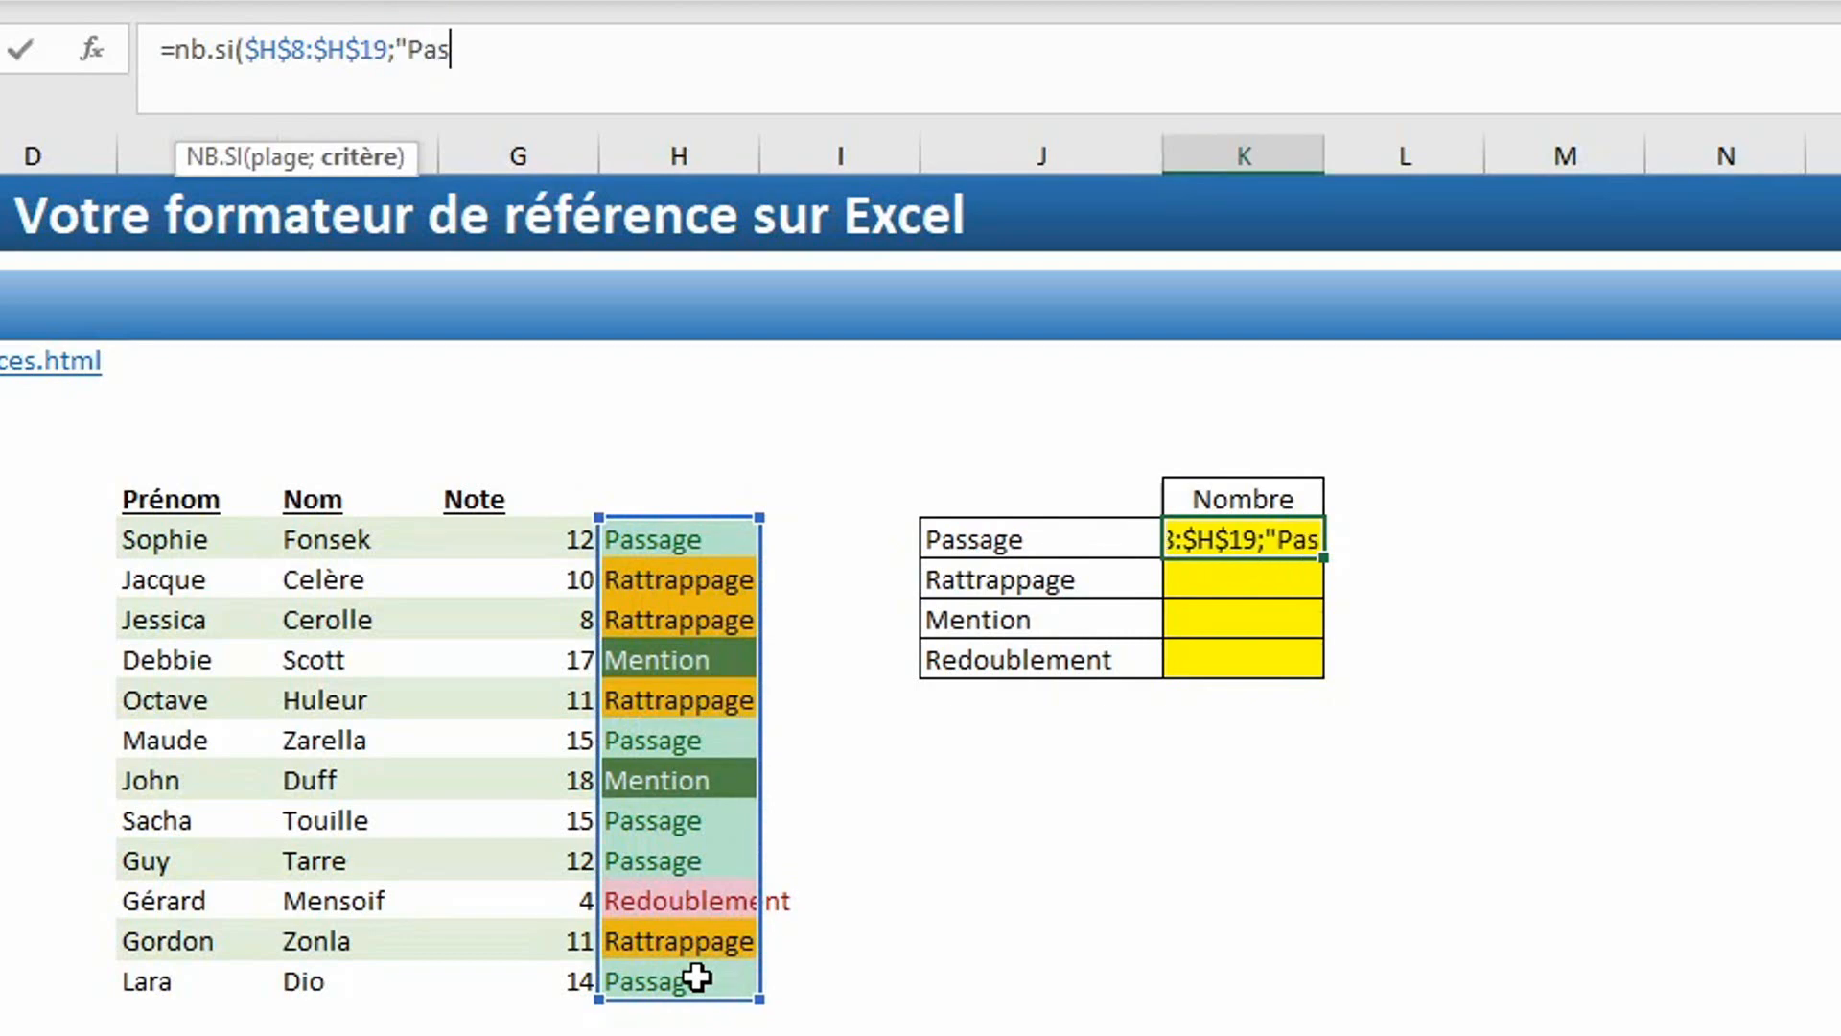
type("sage\"")
key("BackSpace")
key("BackSpace")
key("BackSpace")
key("BackSpace")
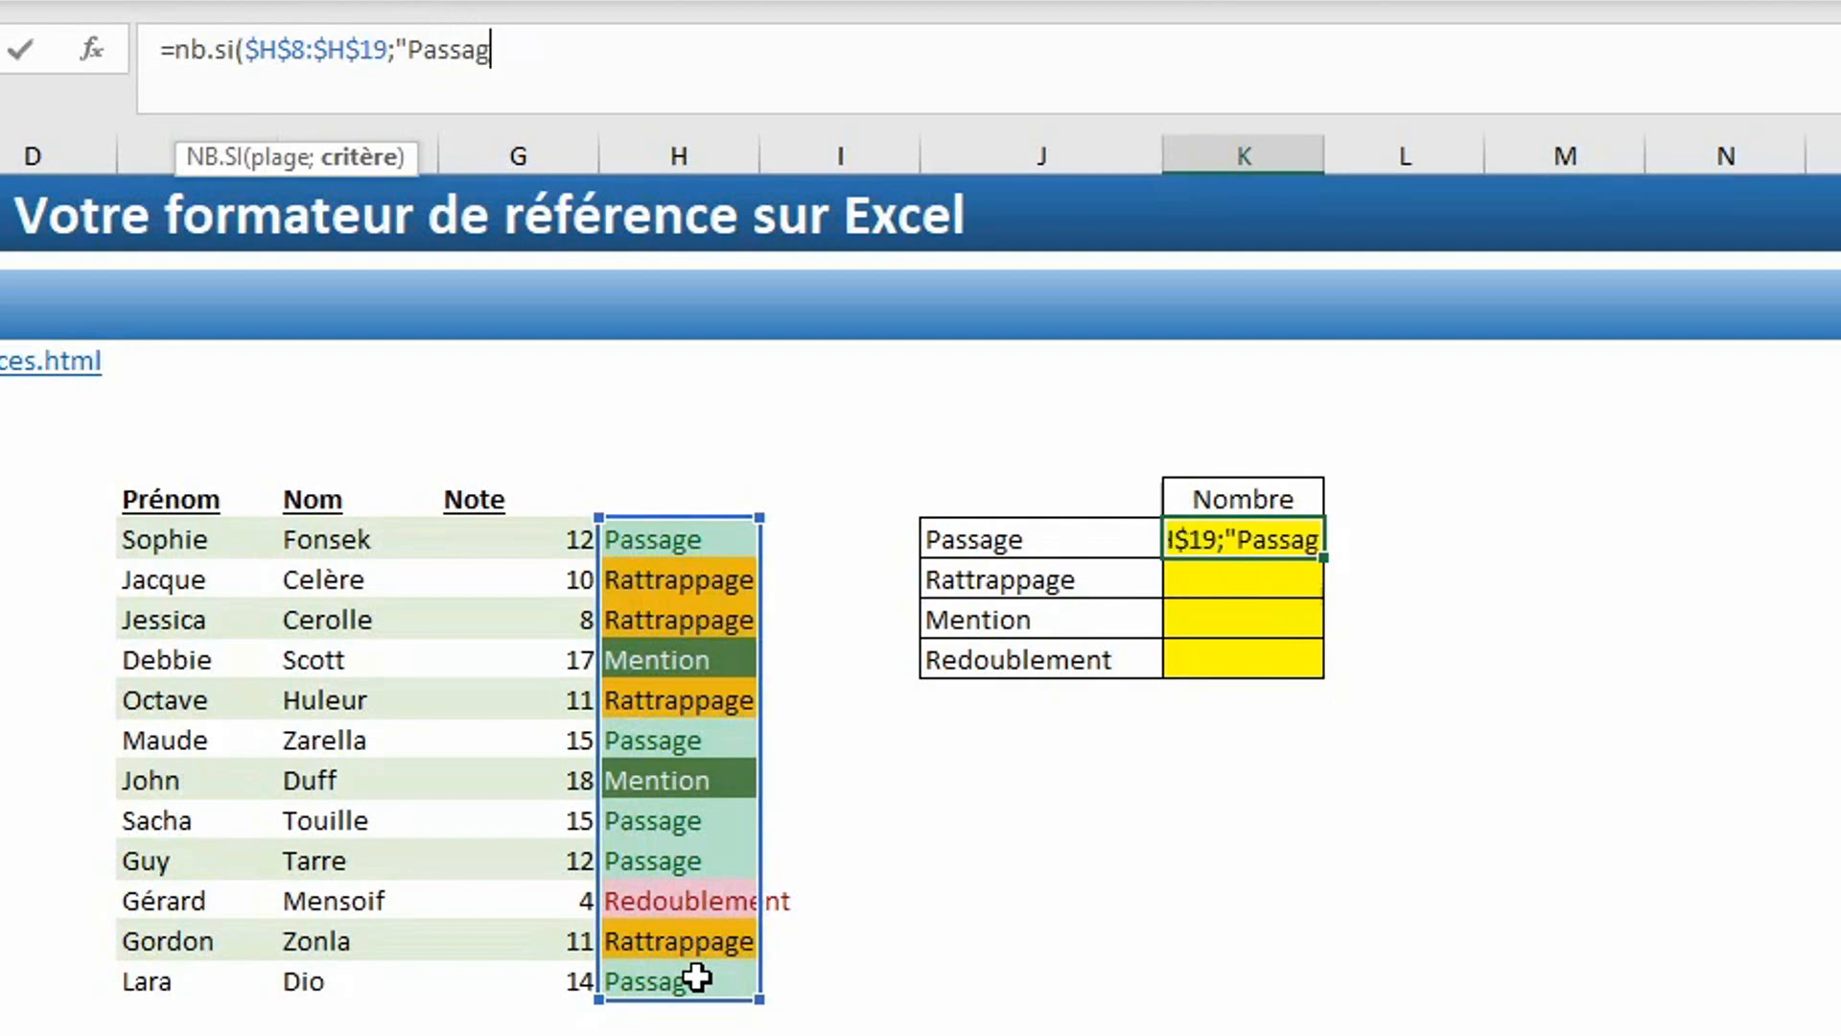
key("BackSpace")
key("BackSpace")
key("BackSpace")
key("BackSpace")
key("BackSpace")
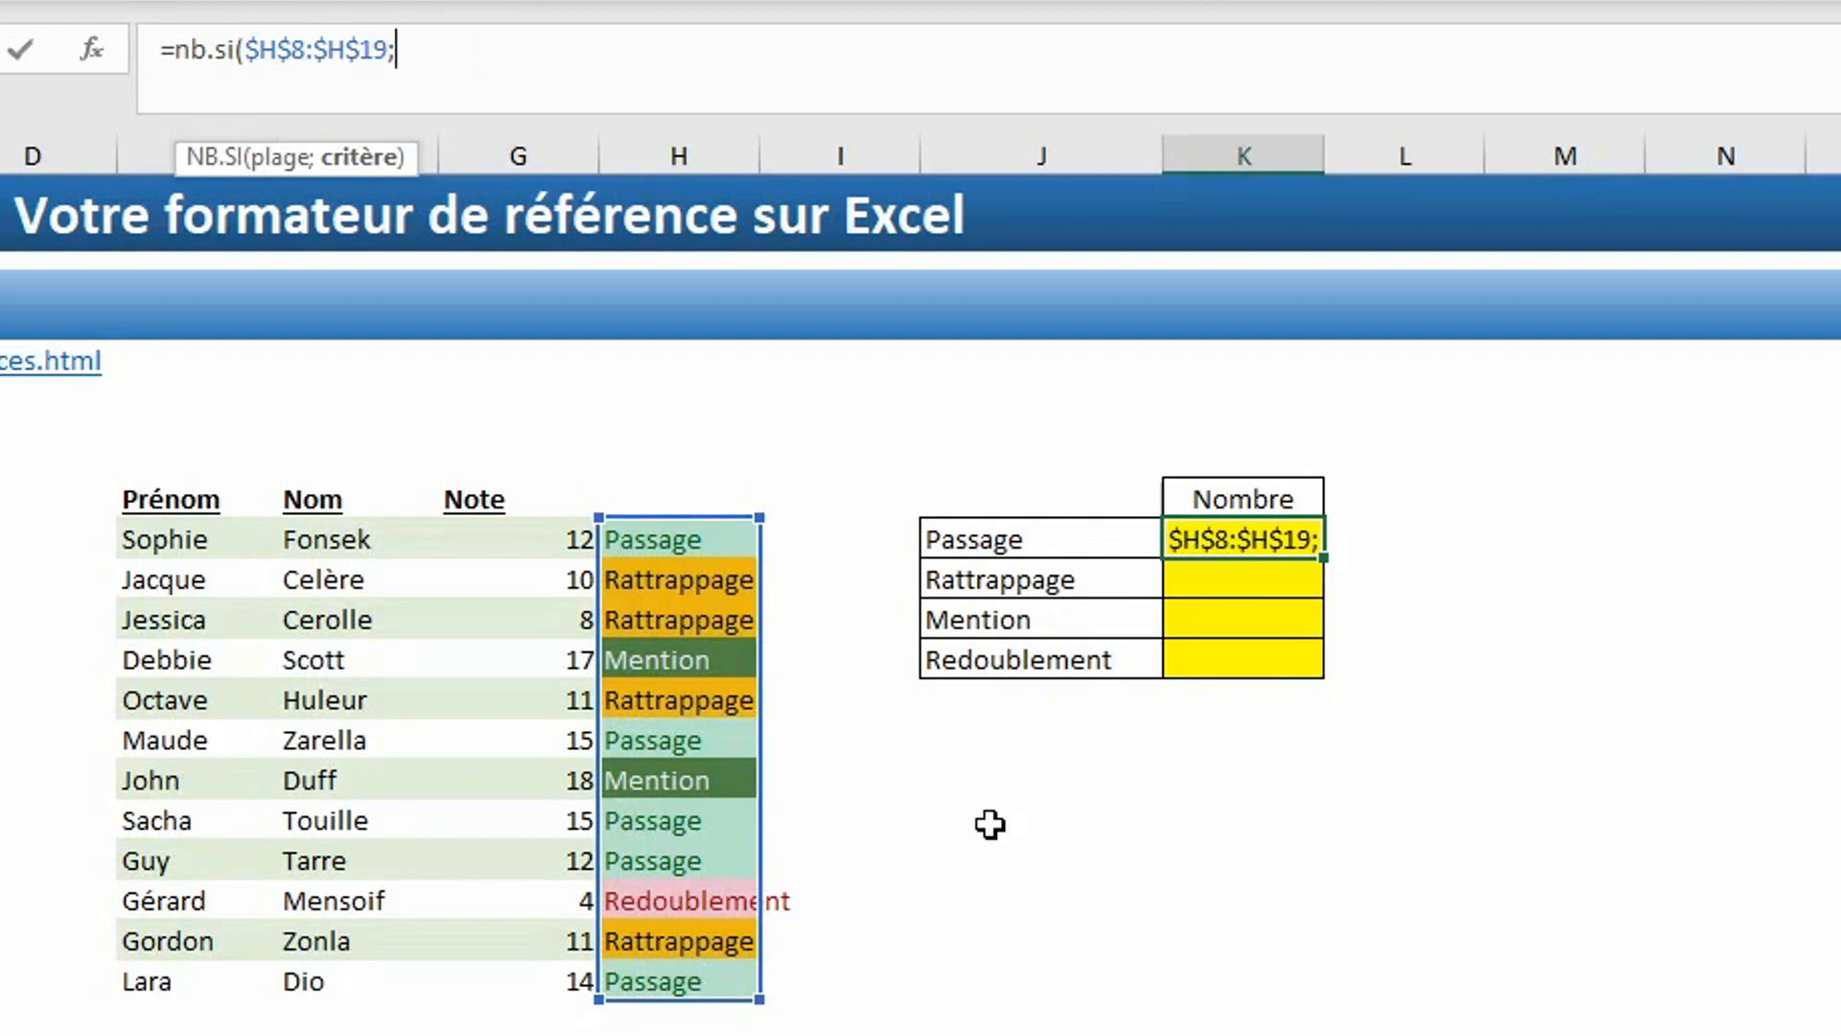
Complete the NB.SI formula with J8 as the criterion, copy it down to K11, and check the copied formulas.
left_click(1055, 539)
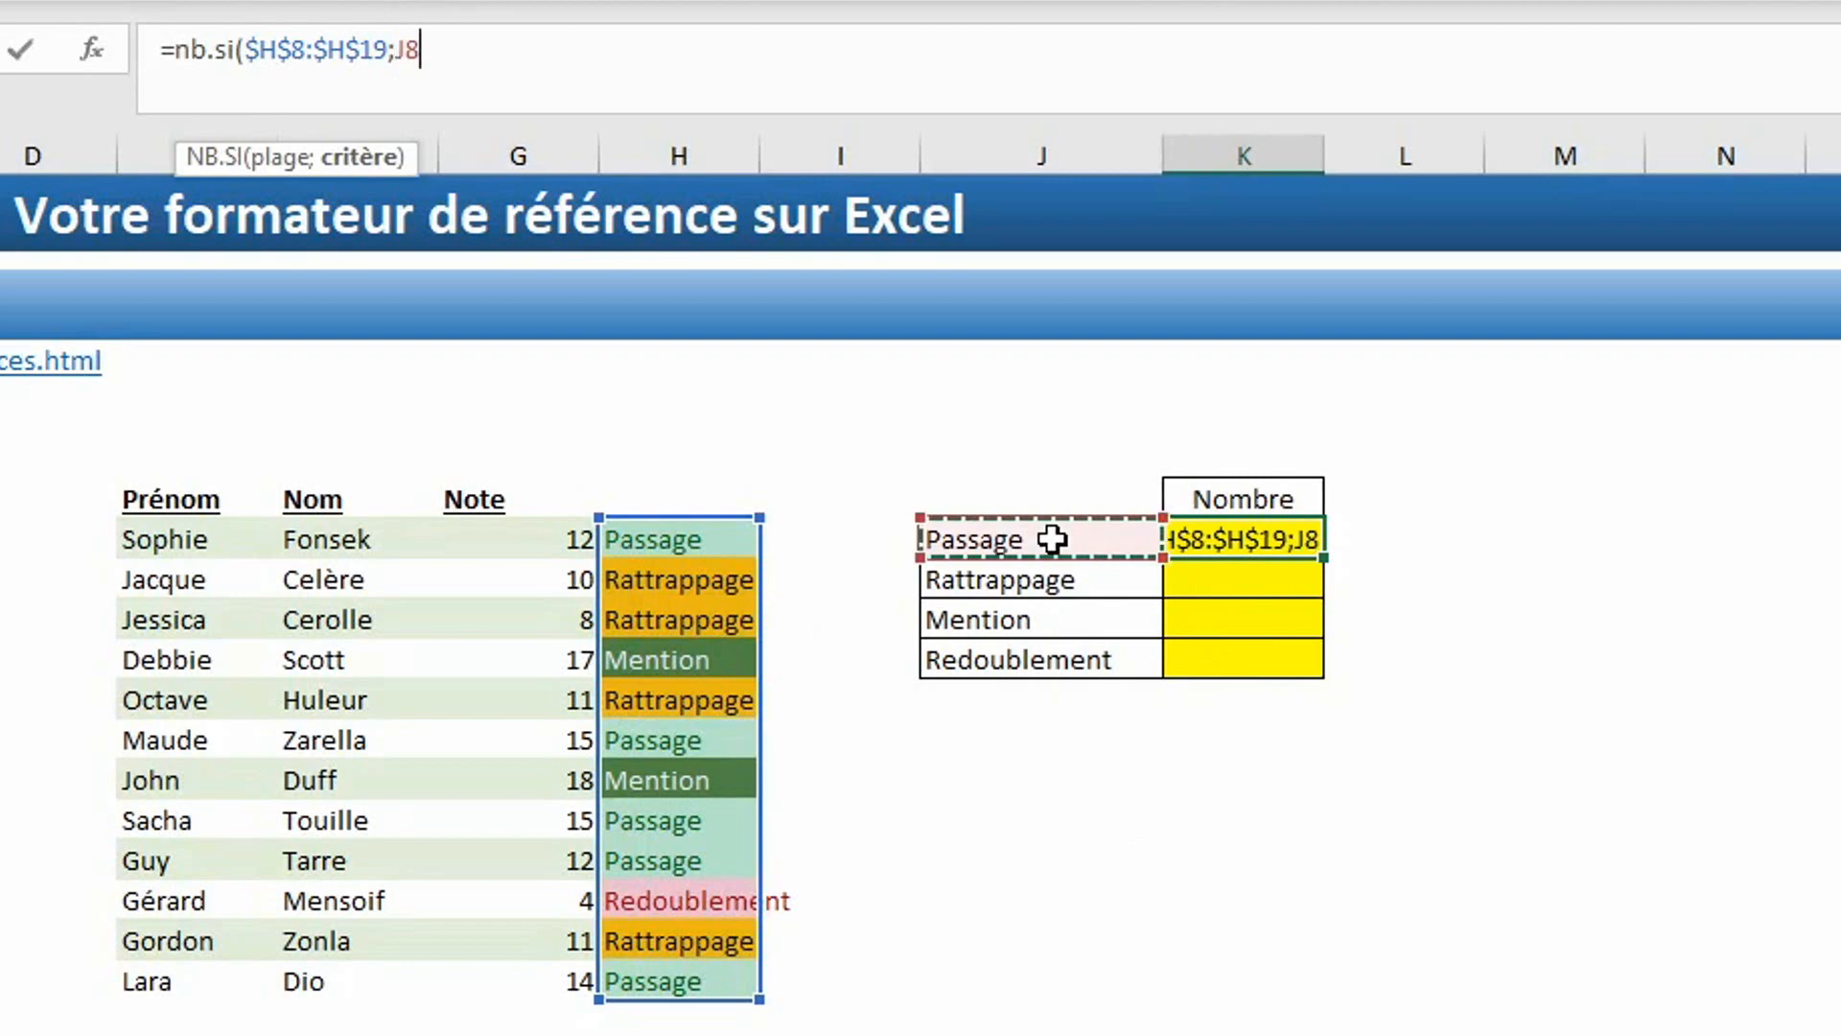
key("Return")
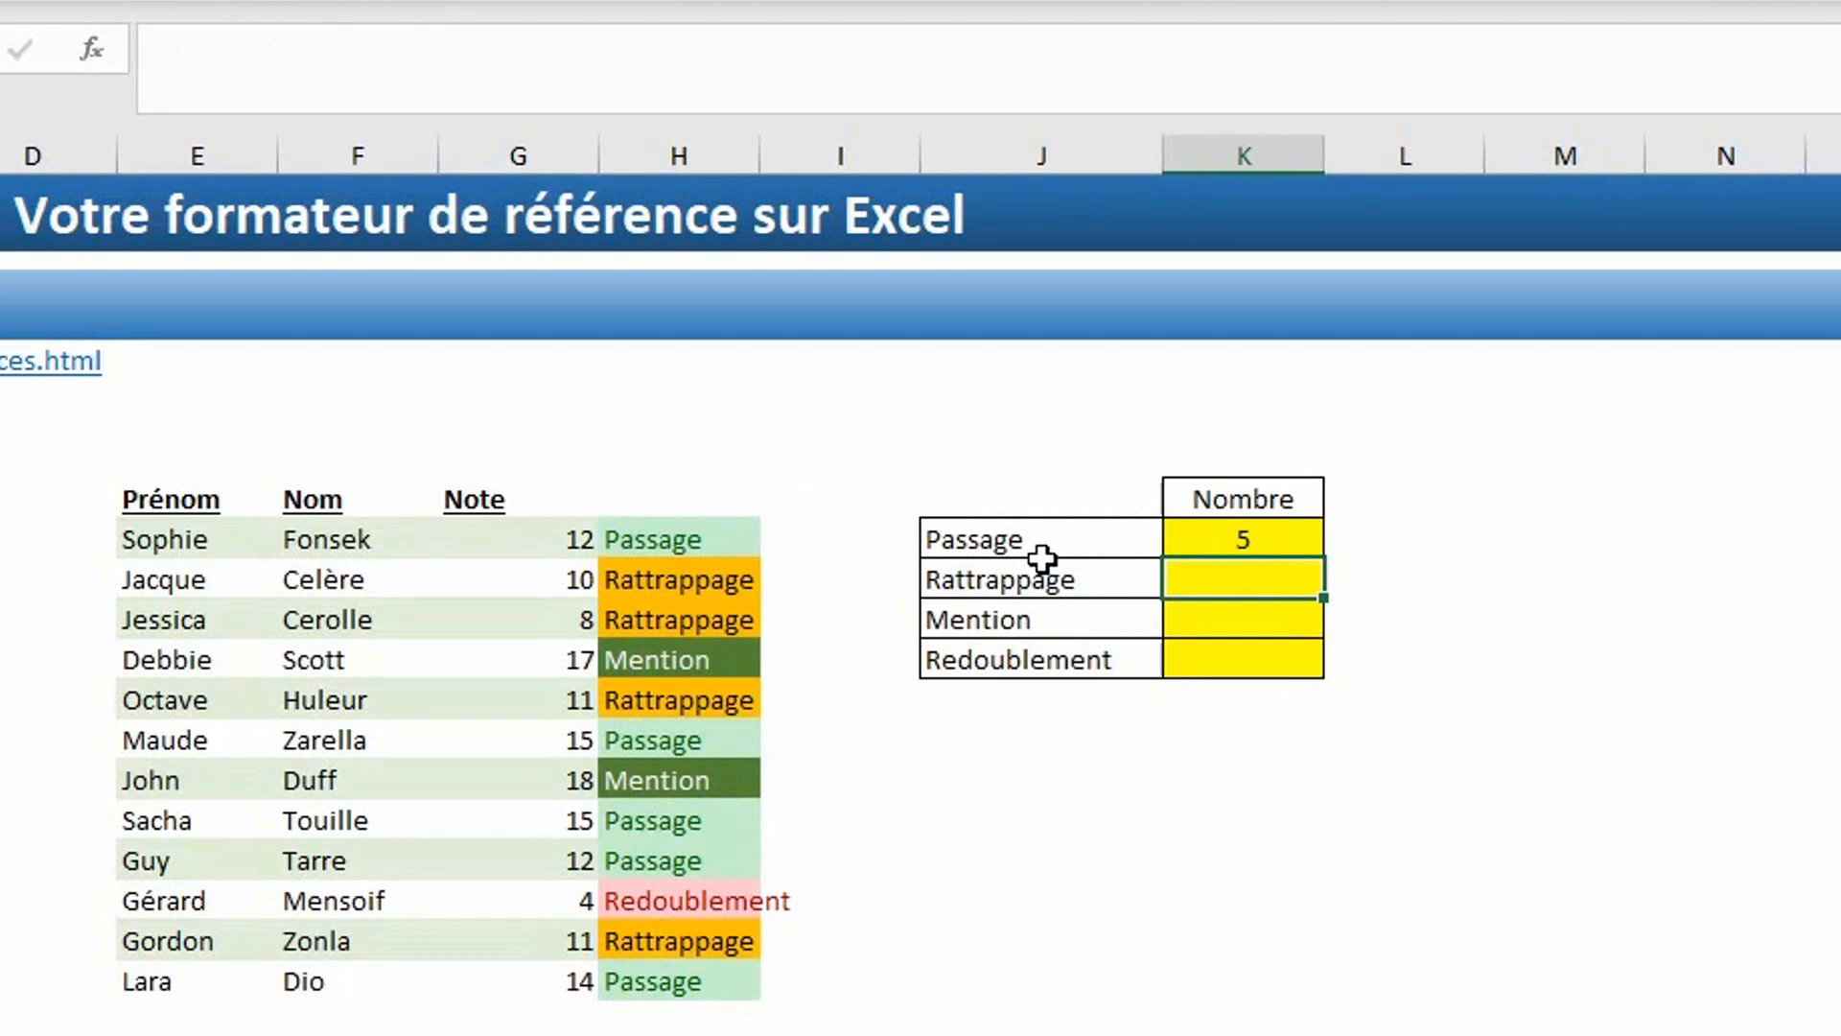
left_click(1302, 534)
left_click_drag(1324, 559, 1322, 680)
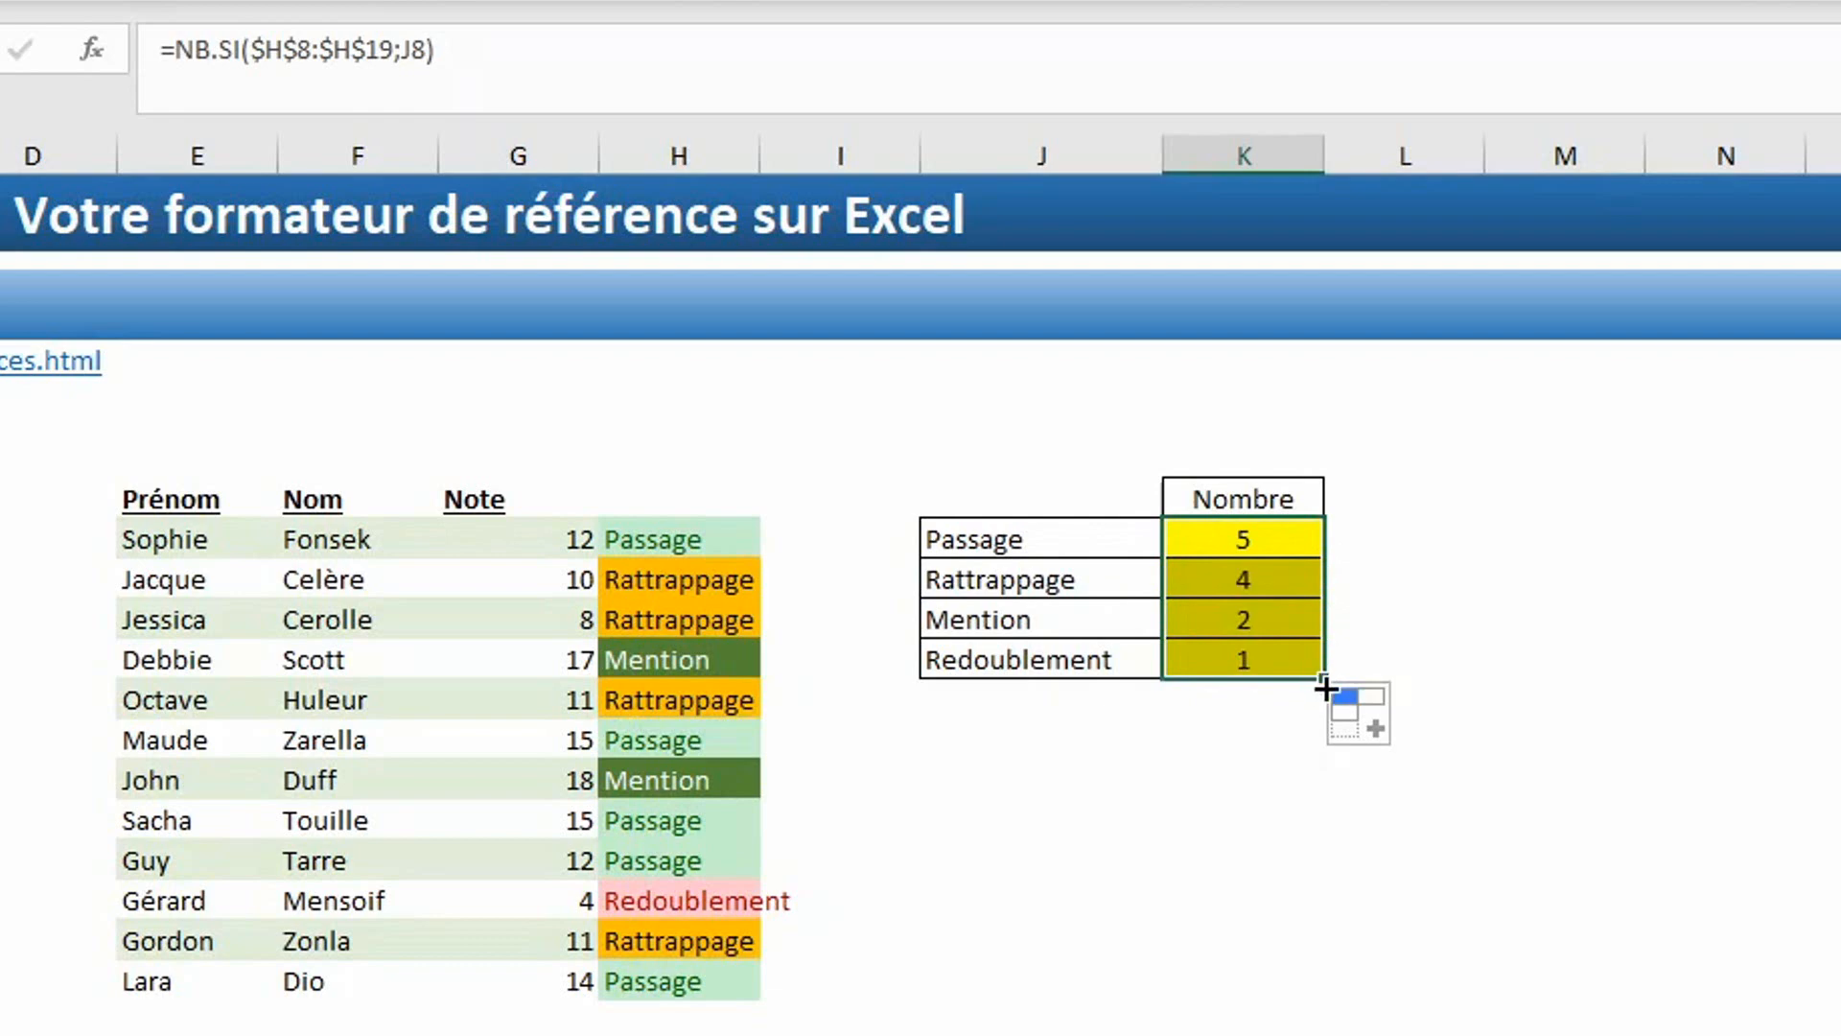
left_click(1293, 593)
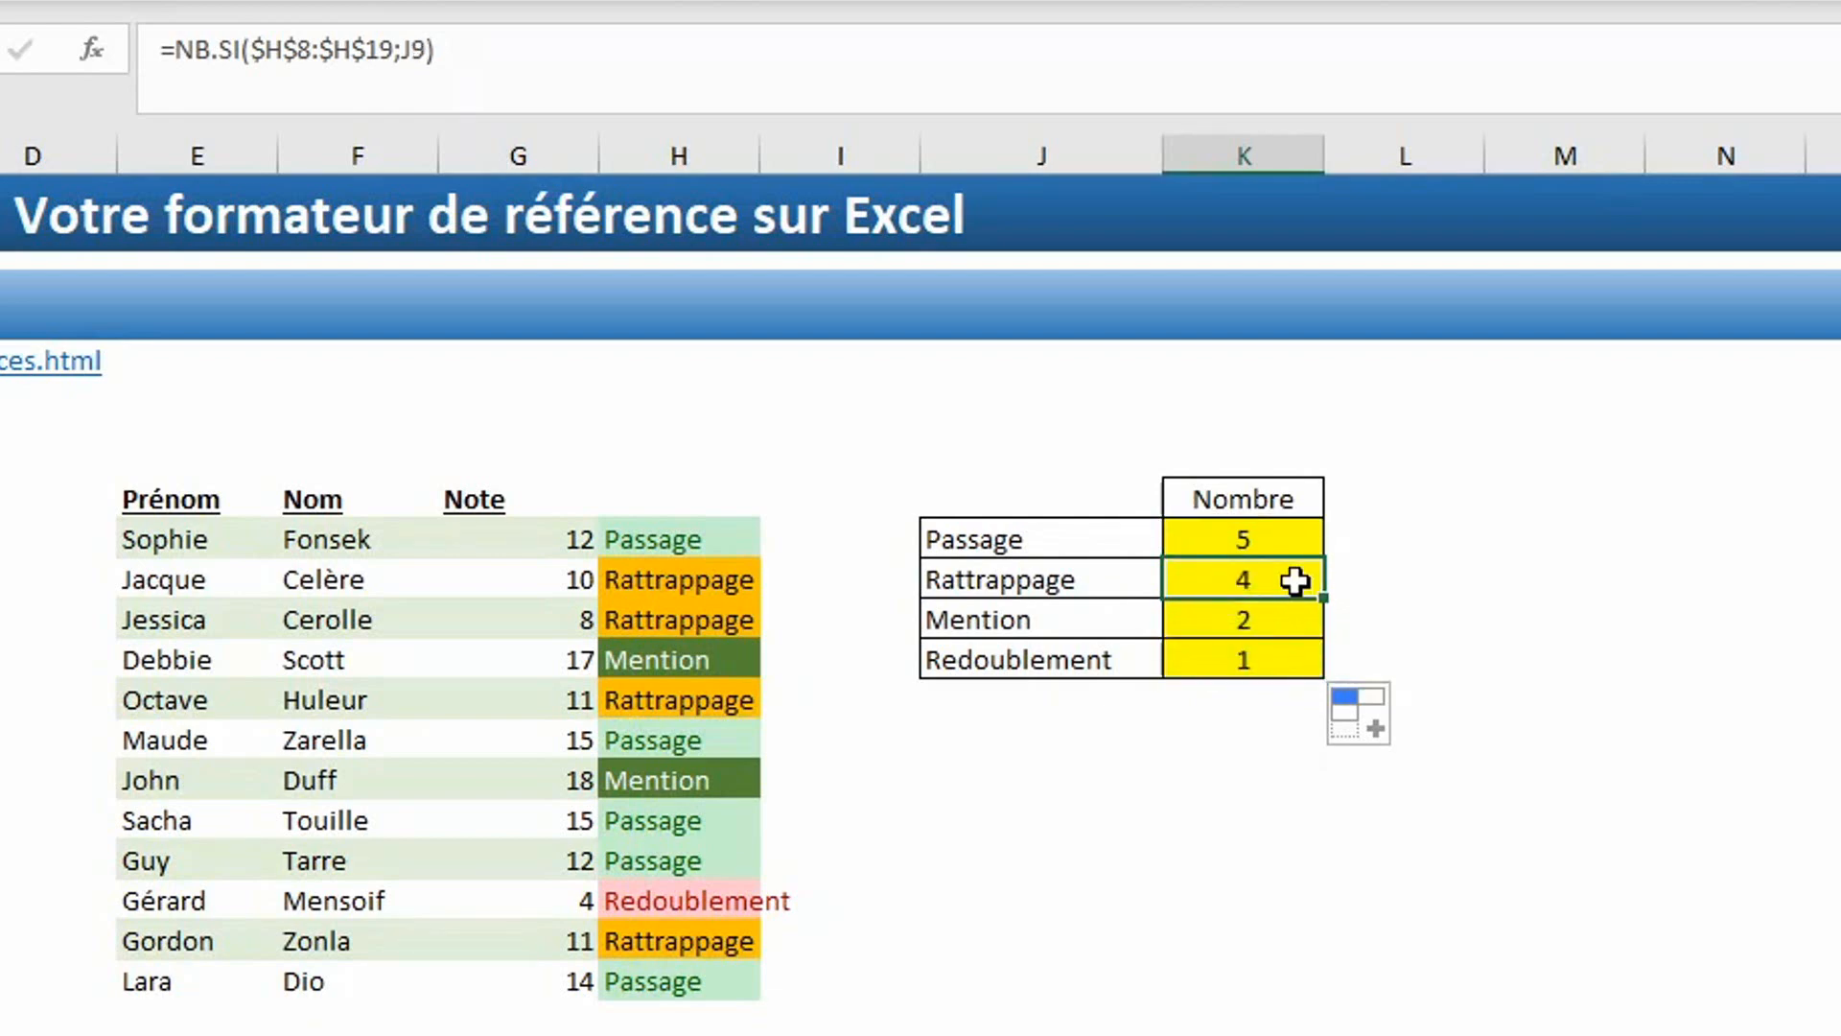
left_click(1304, 623)
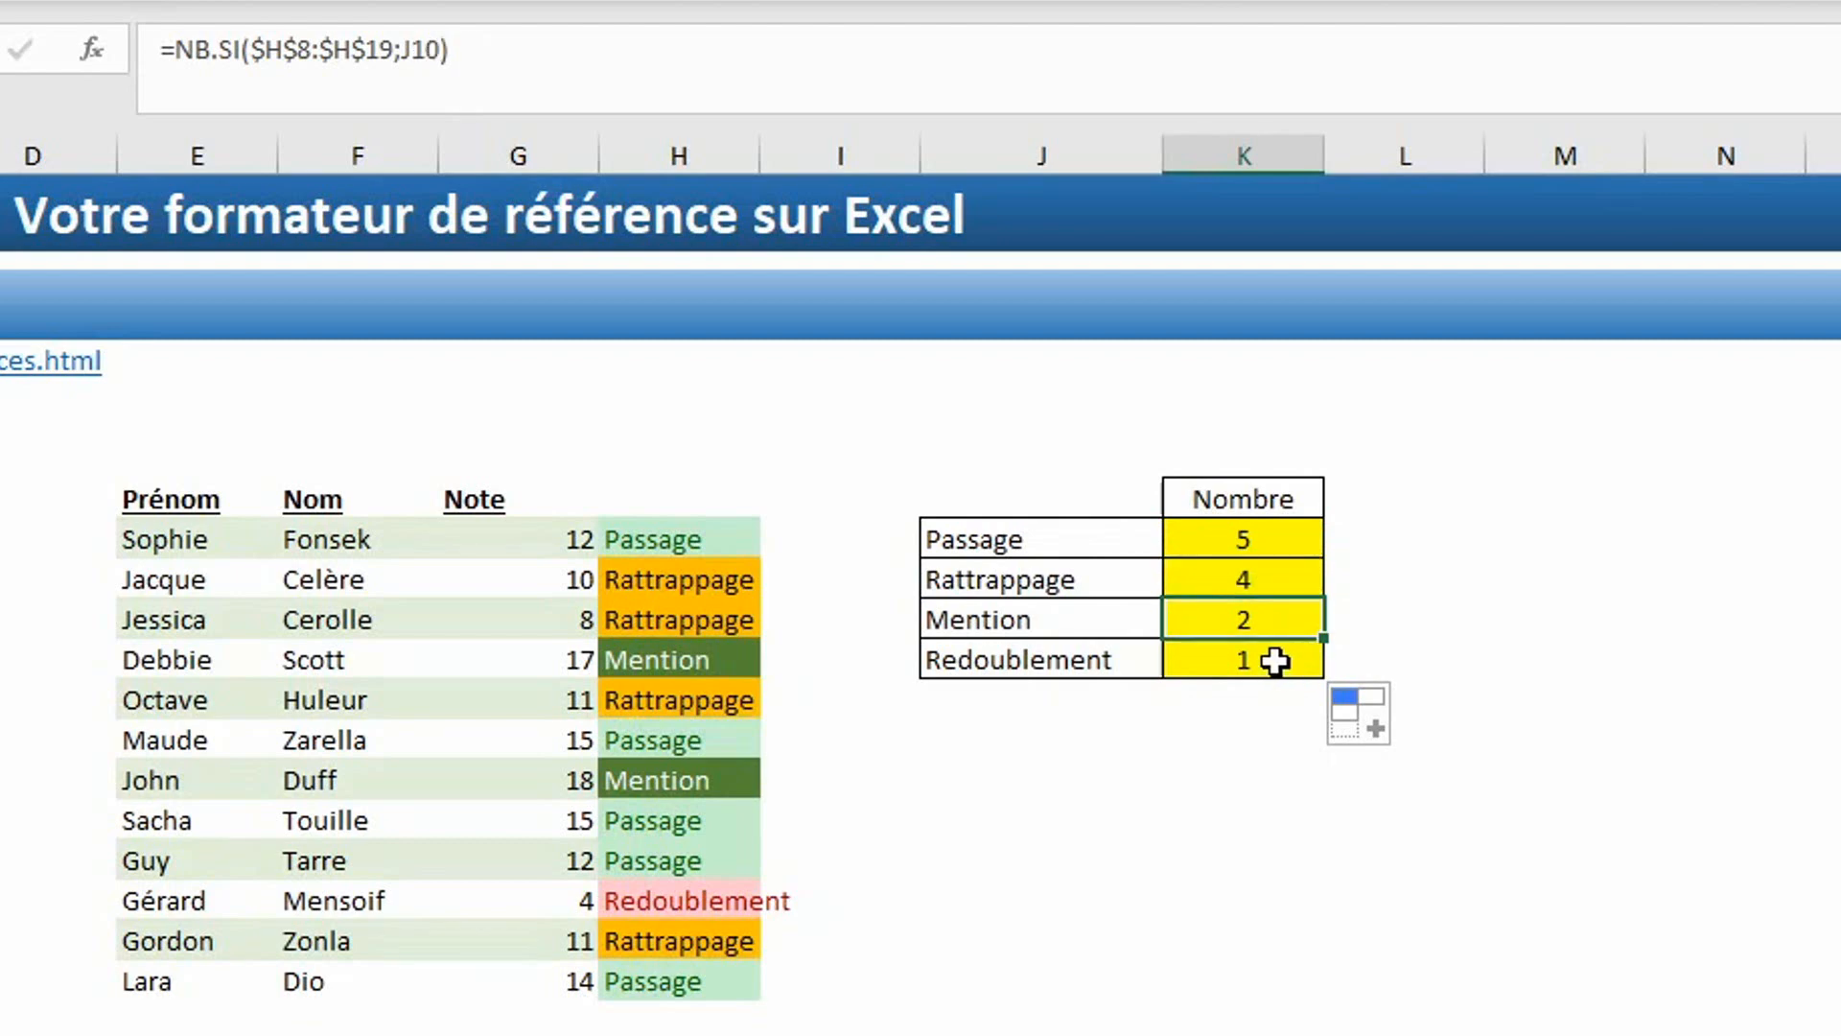
left_click(1276, 660)
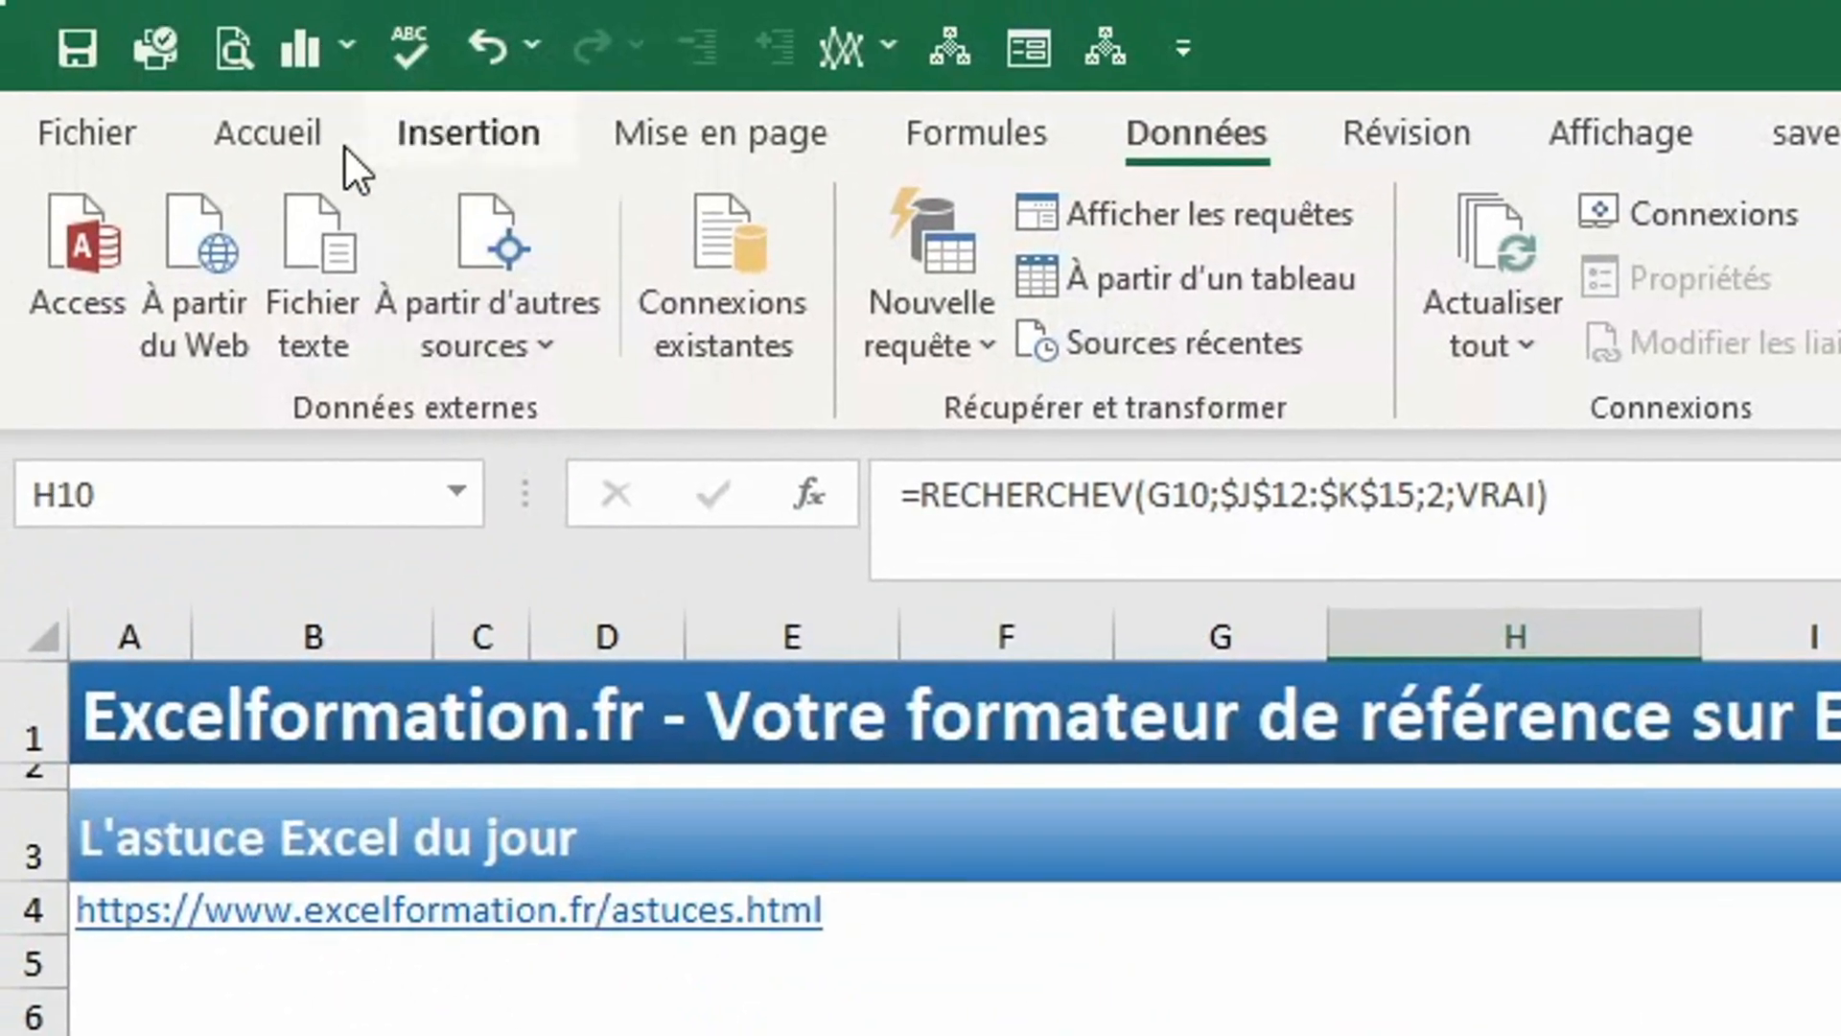
Add an Égal à conditional formatting rule giving "Redoublement" cells in the selected results light red fill with dark red text.
left_click(330, 146)
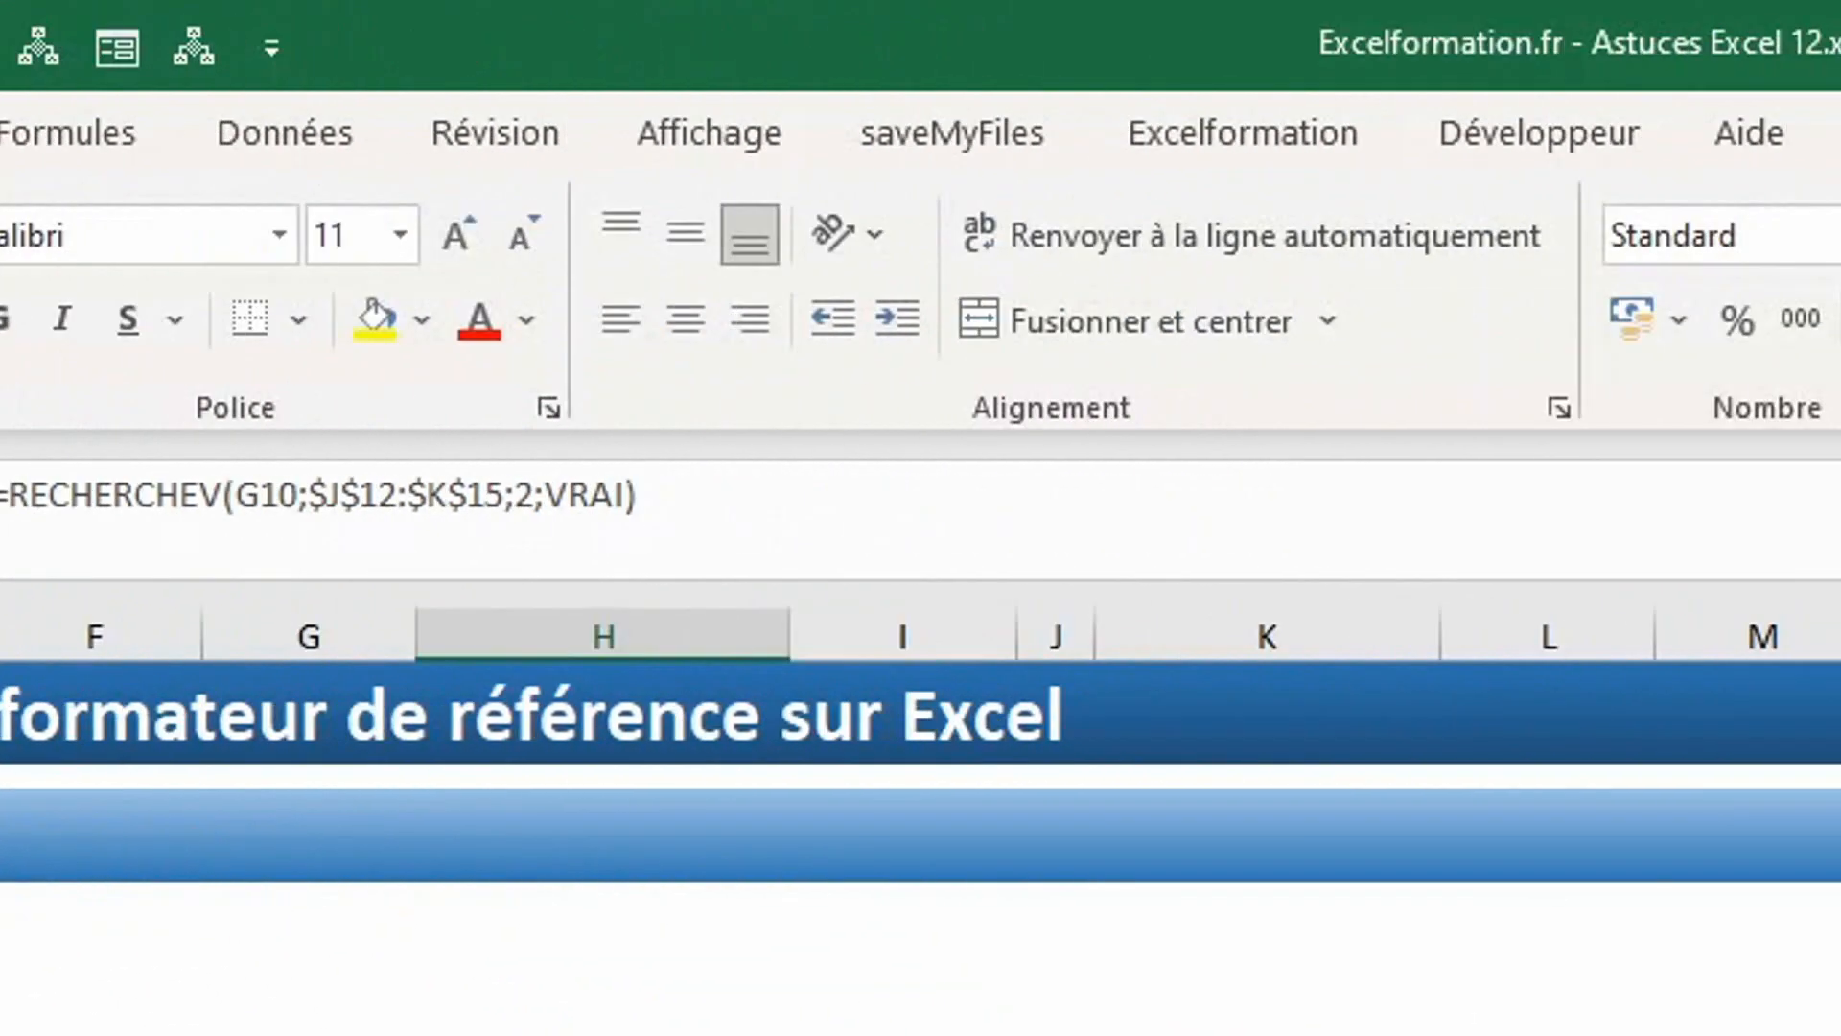
left_click(653, 282)
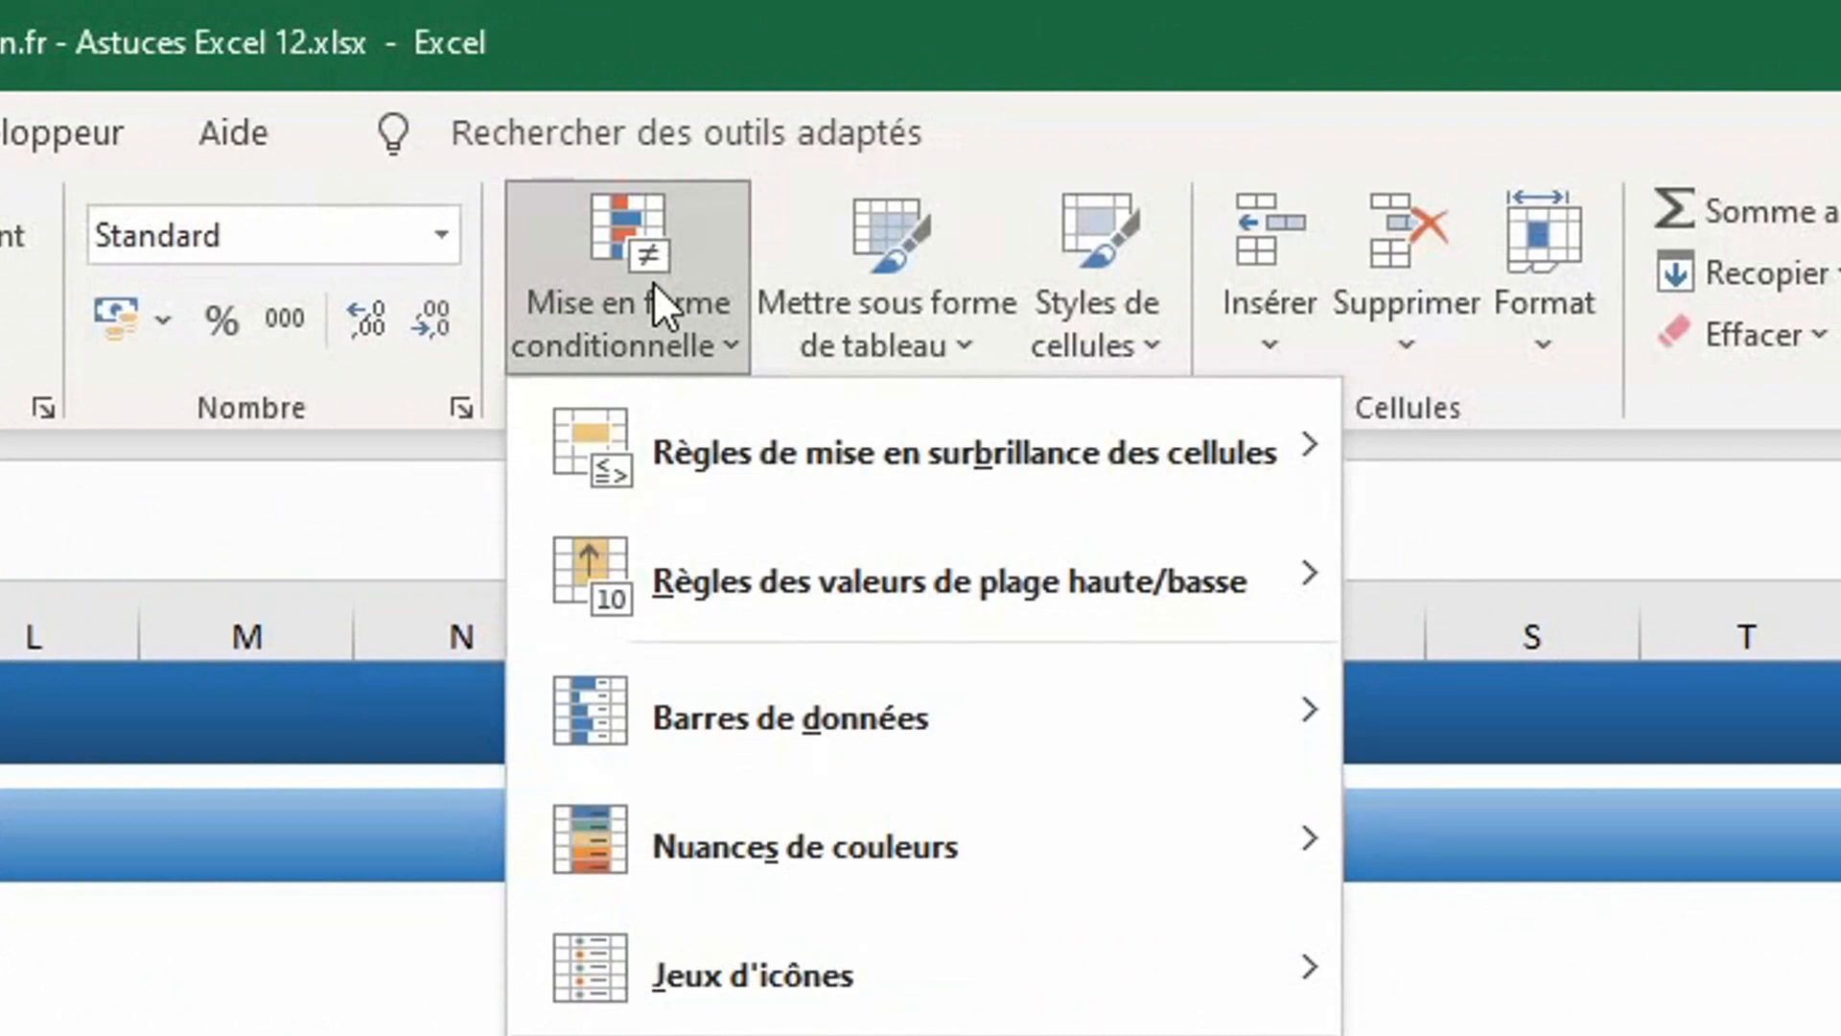
mouse_move(806, 468)
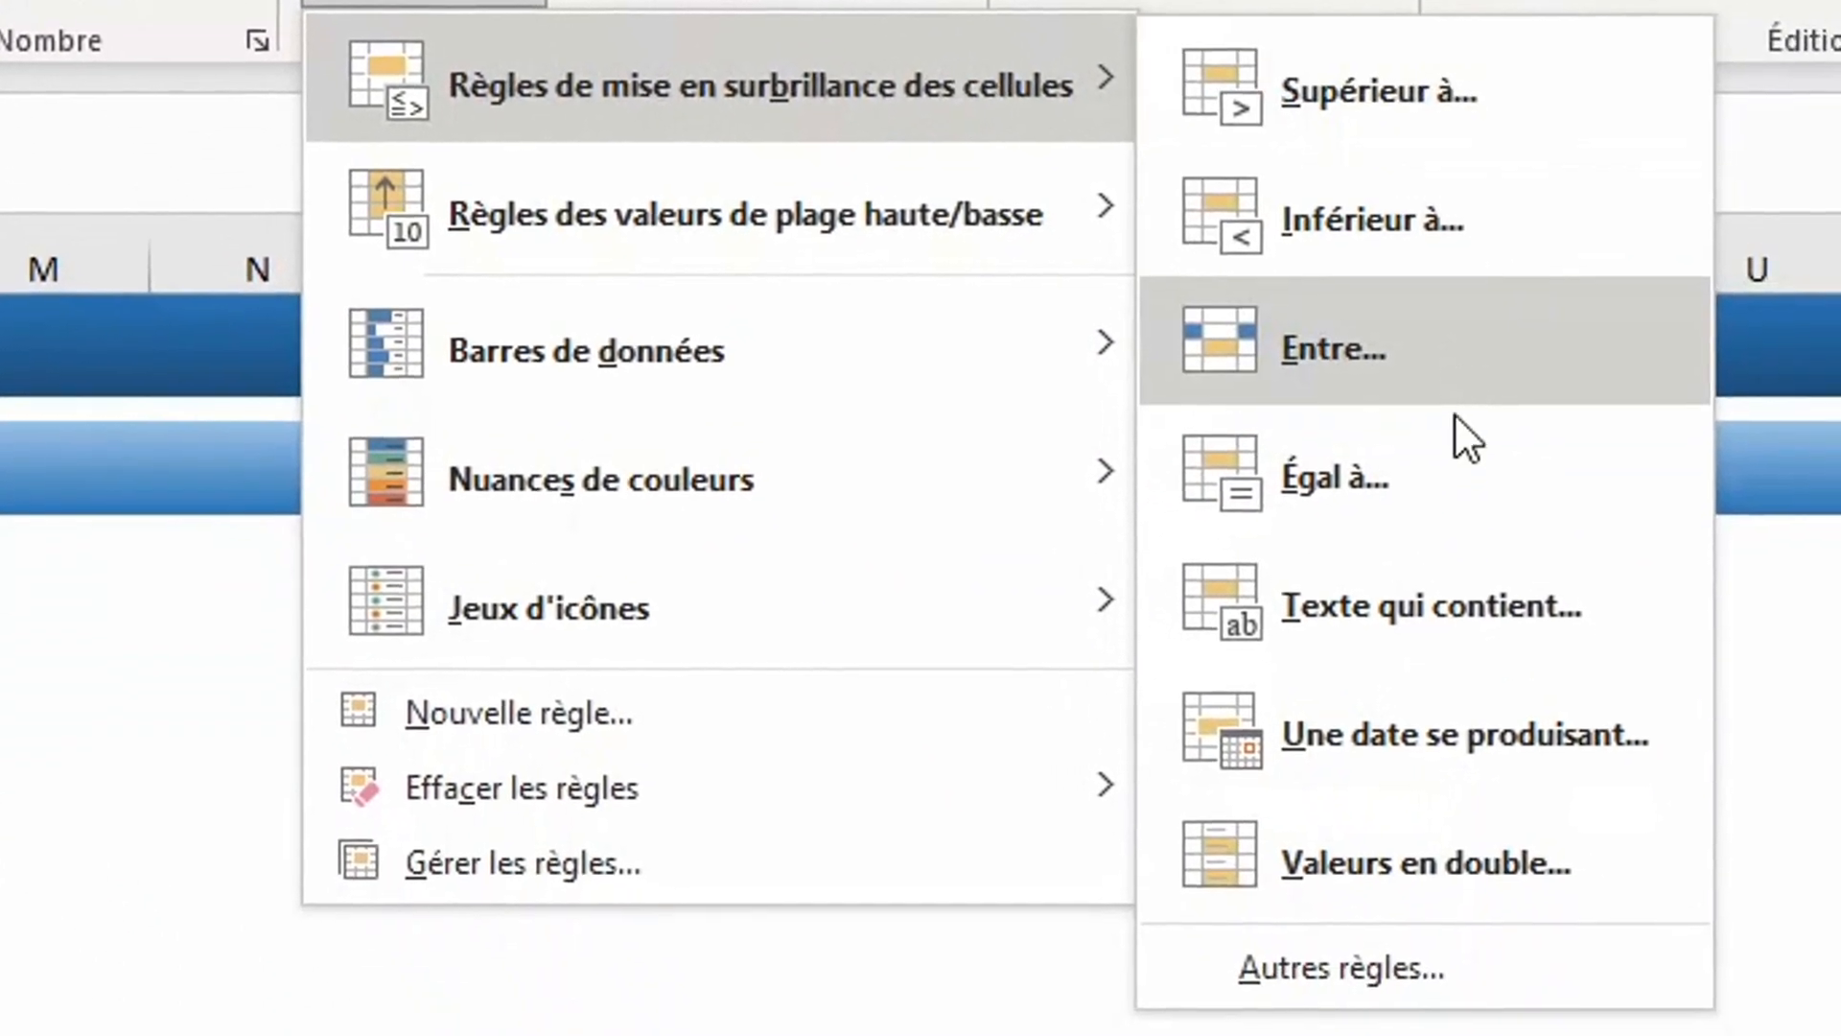
left_click(1602, 758)
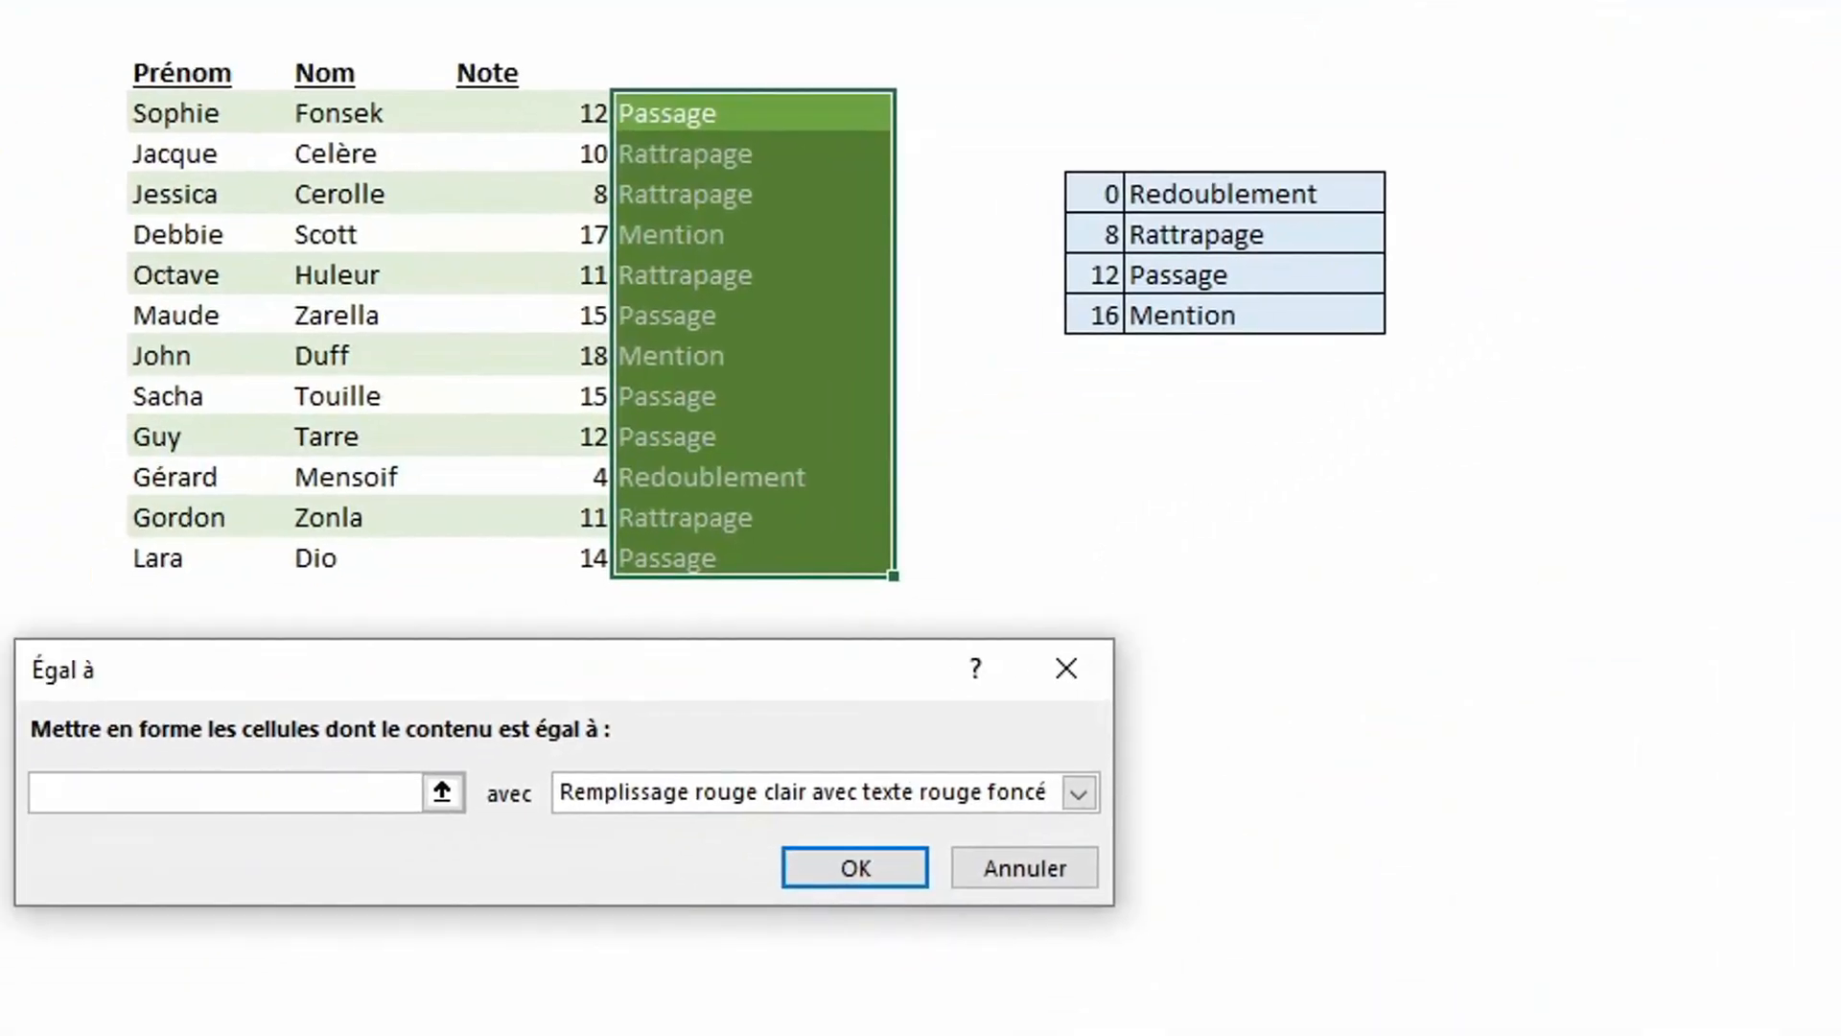
type("Redoubleme")
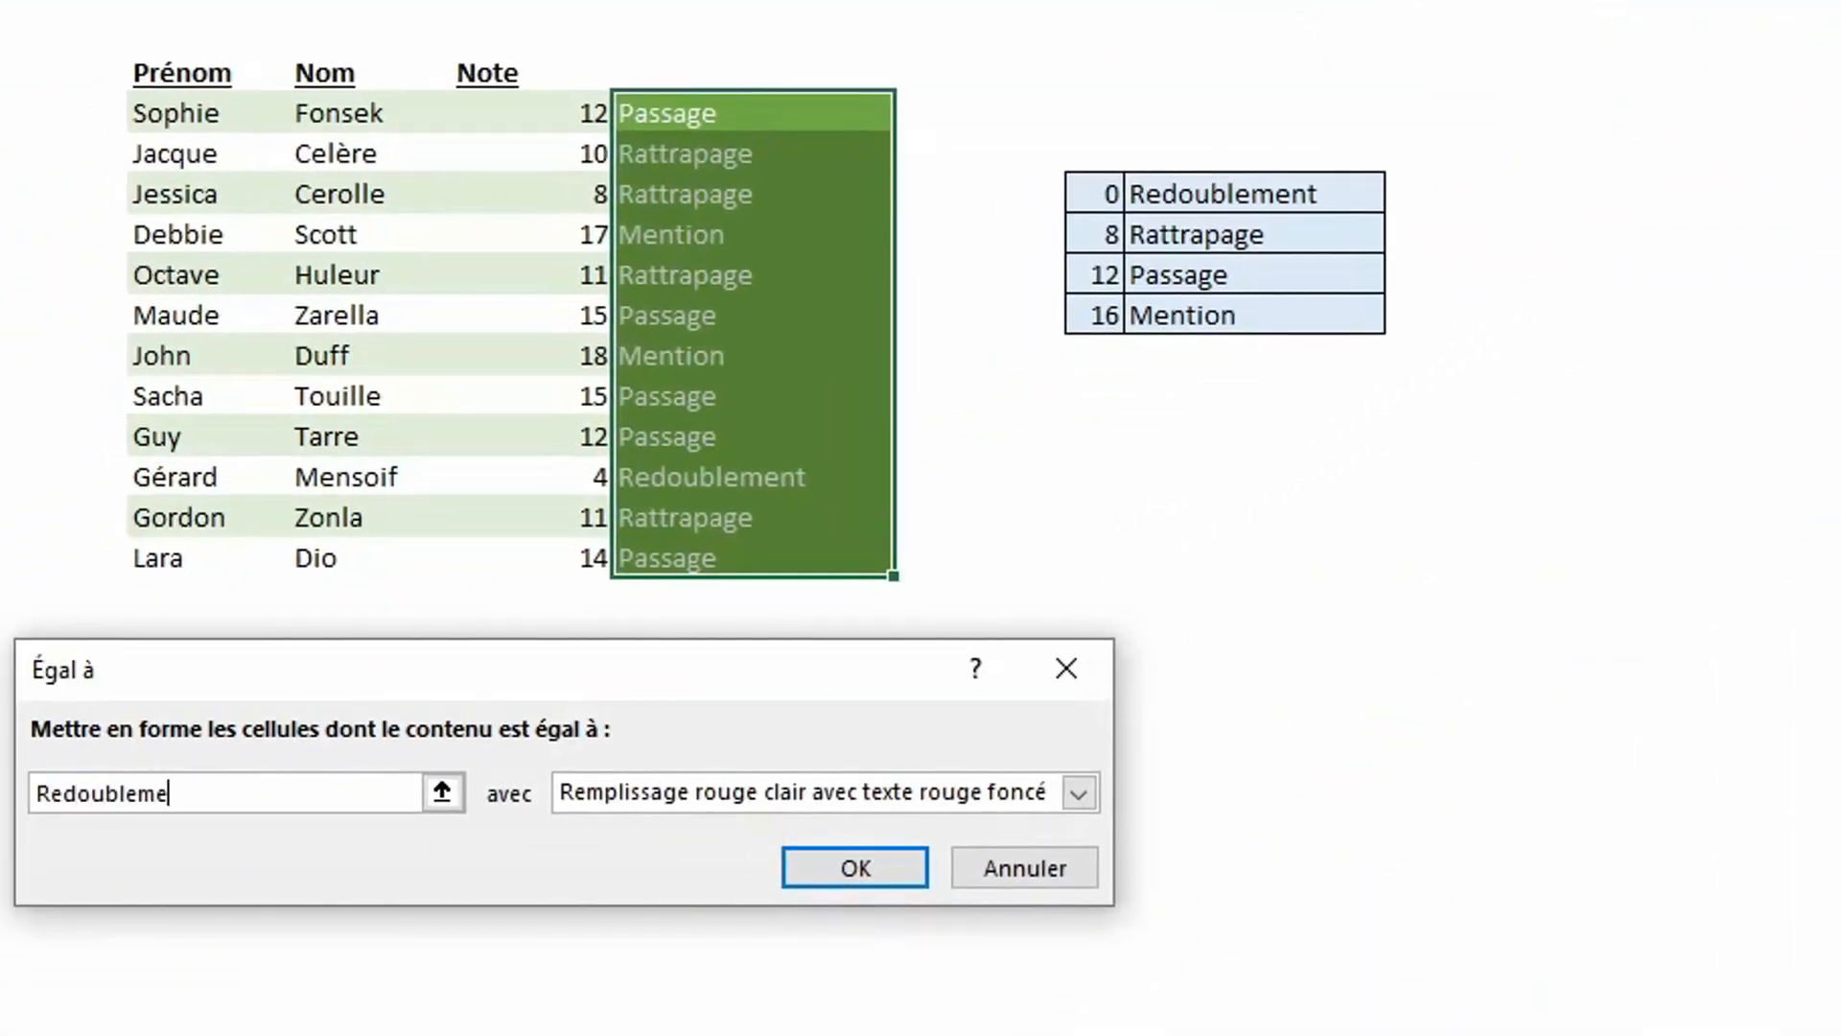
type("nt")
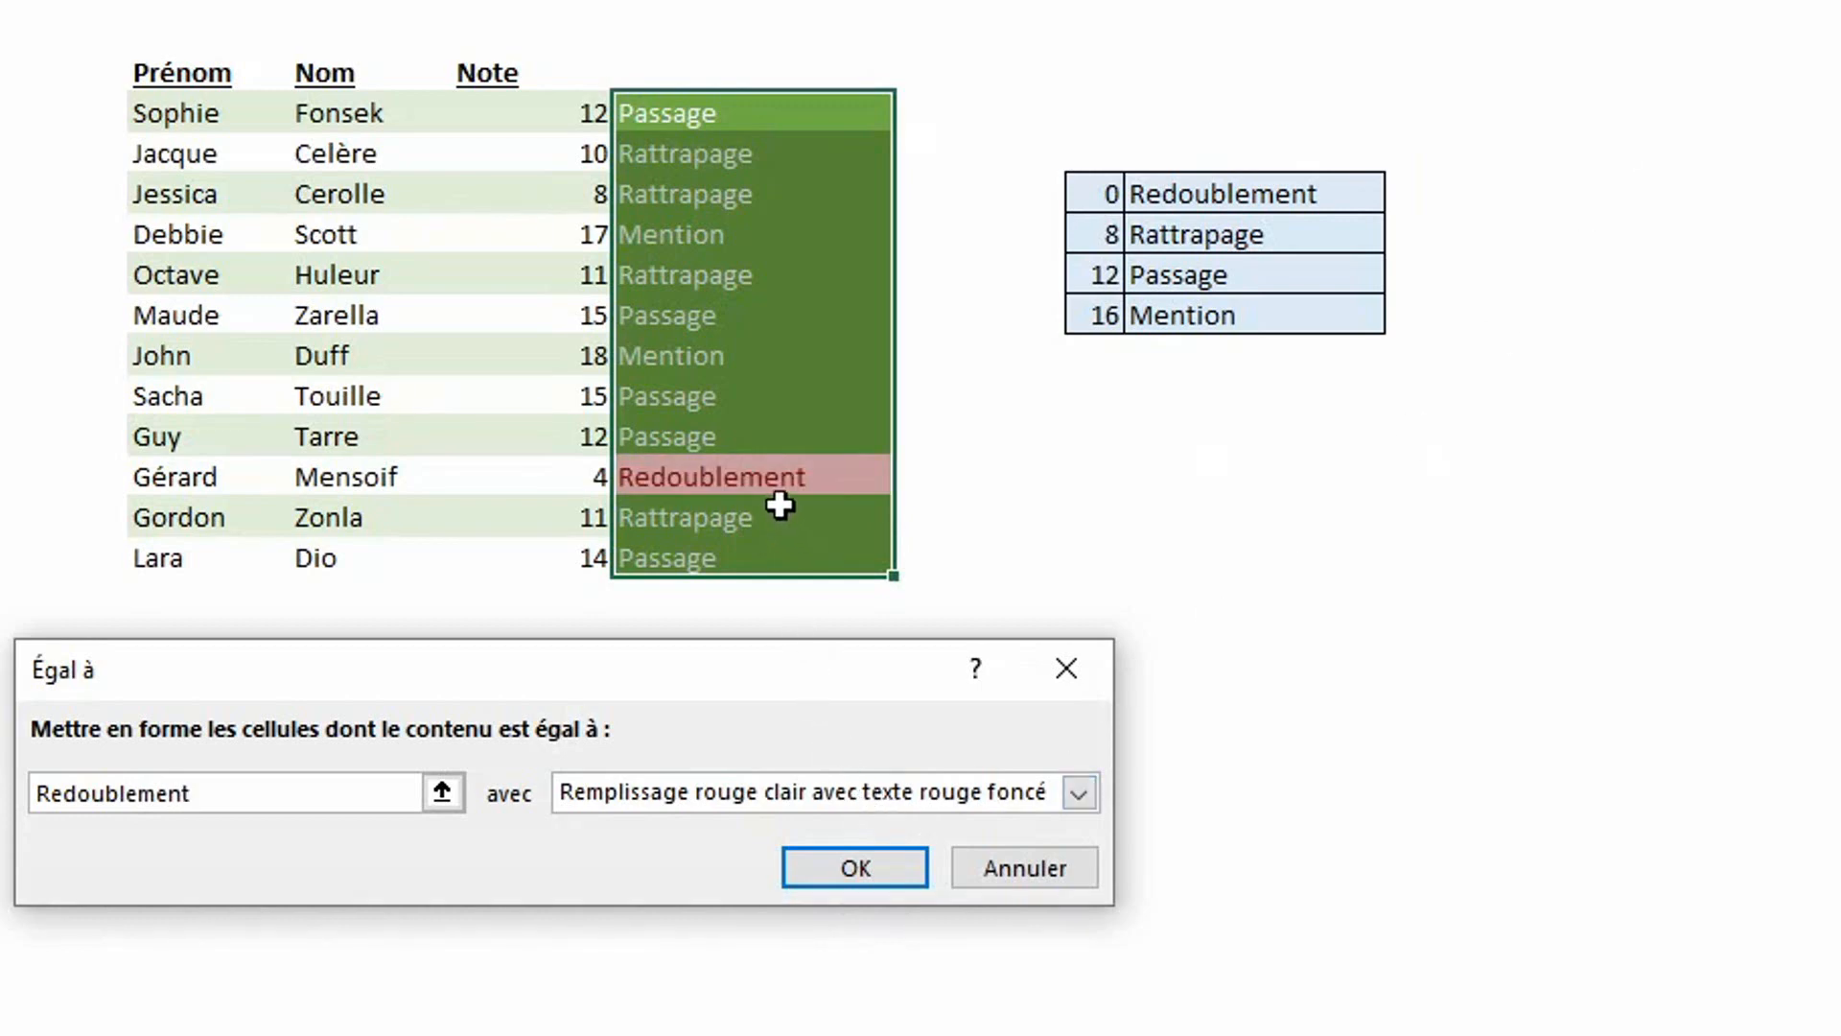
left_click(858, 866)
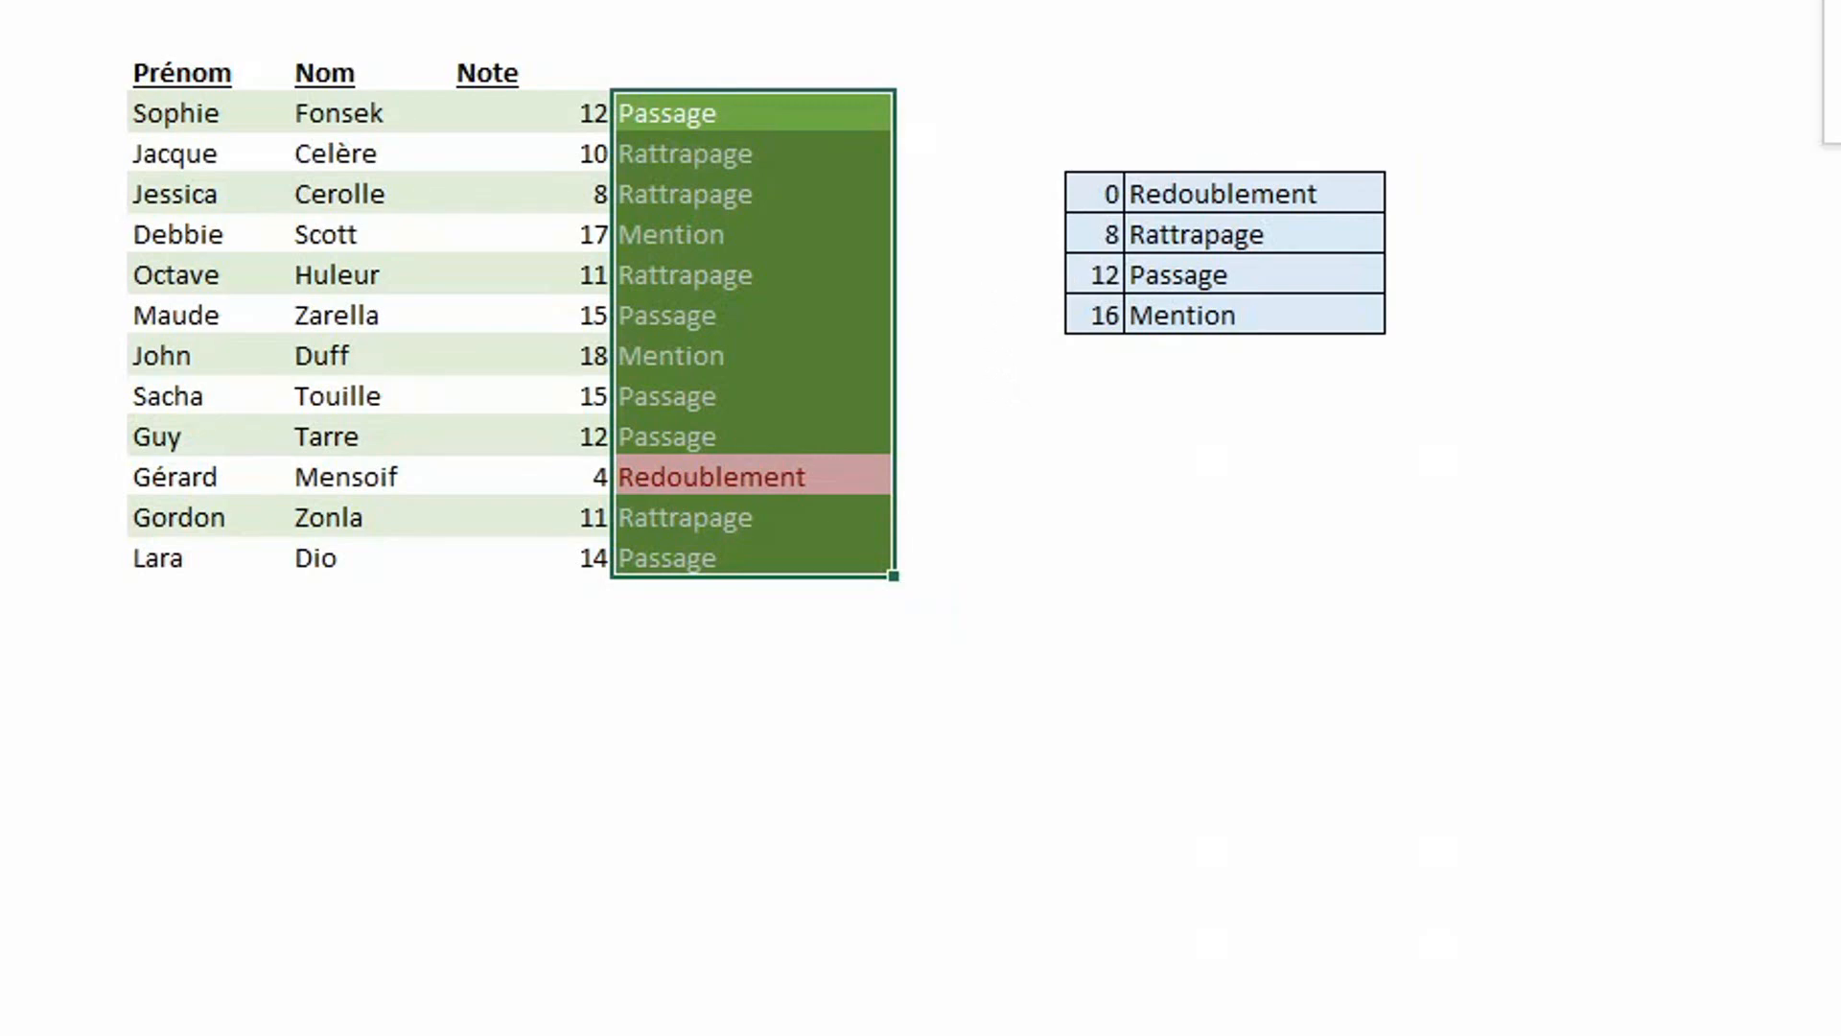
Start another Égal à conditional formatting rule on the same results with "Rattrapage" as the value to match.
left_click(1834, 68)
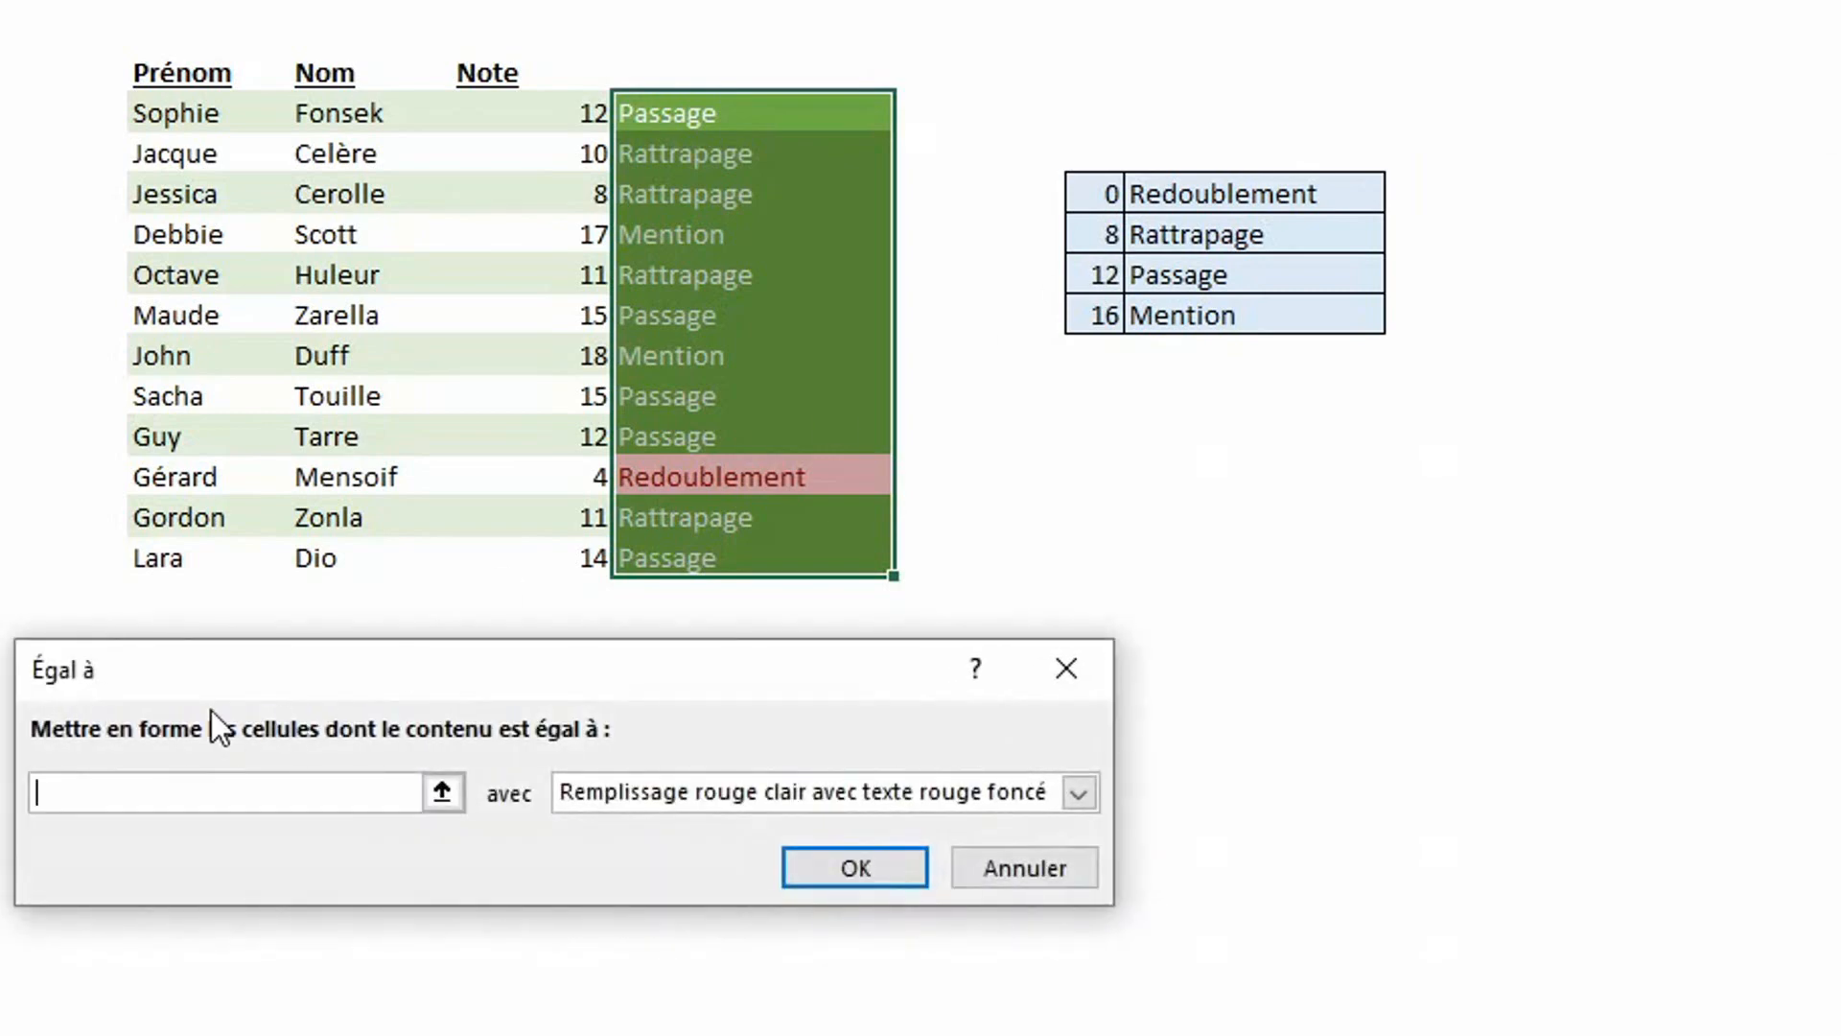
type("Ratttzp")
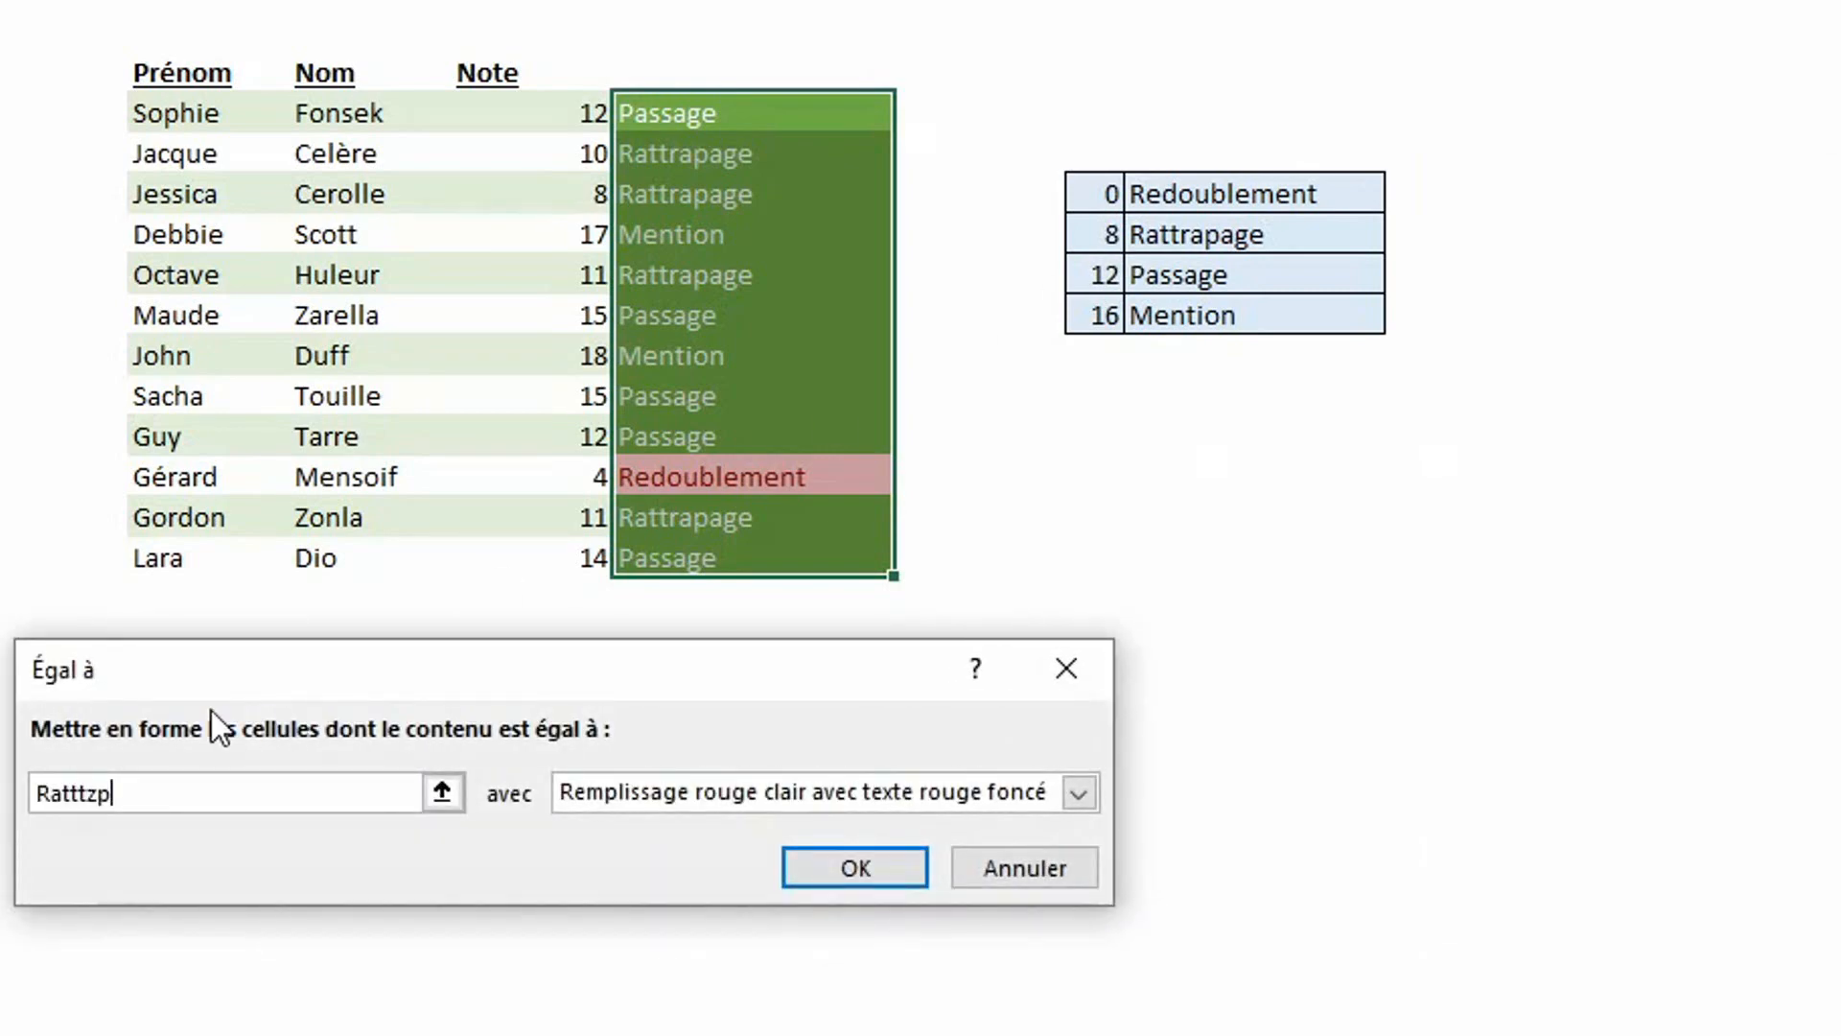
key("BackSpace")
key("BackSpace")
key("BackSpace")
type("rapage")
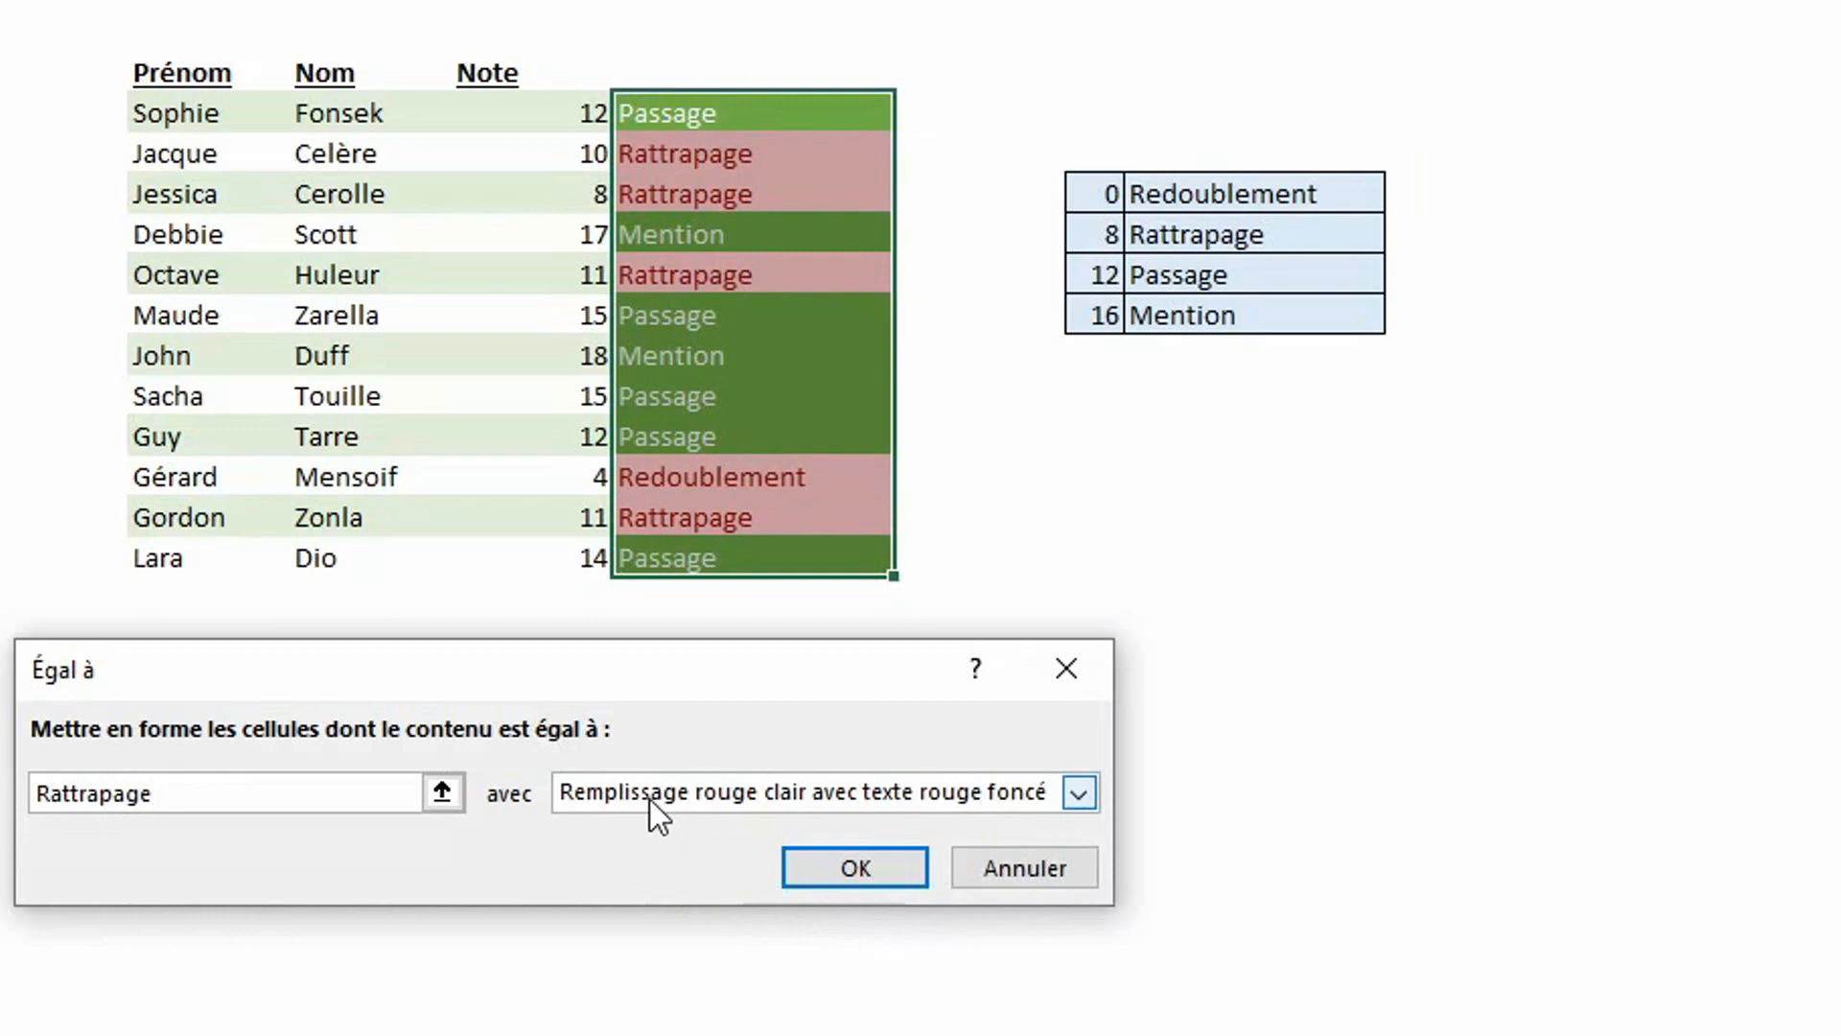
Give the "Rattrapage" rule a custom format with orange fill and dark gold font, and apply it.
left_click(648, 798)
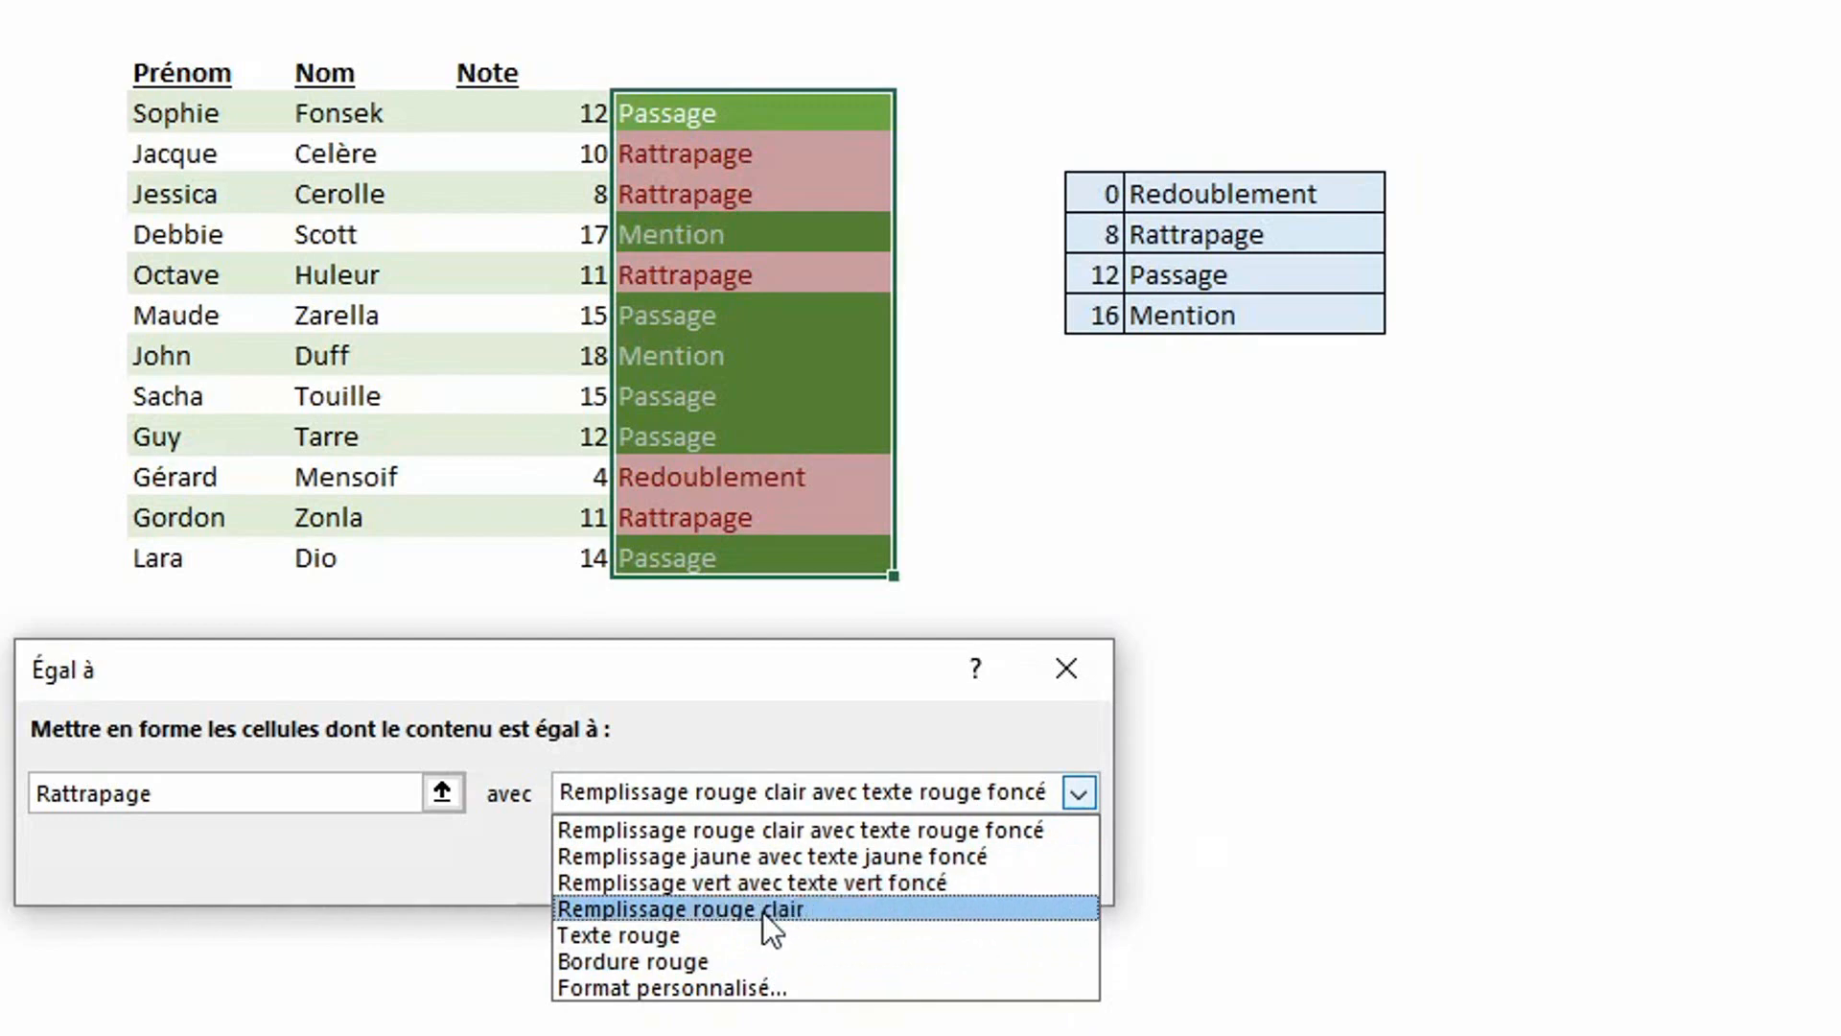
left_click(748, 982)
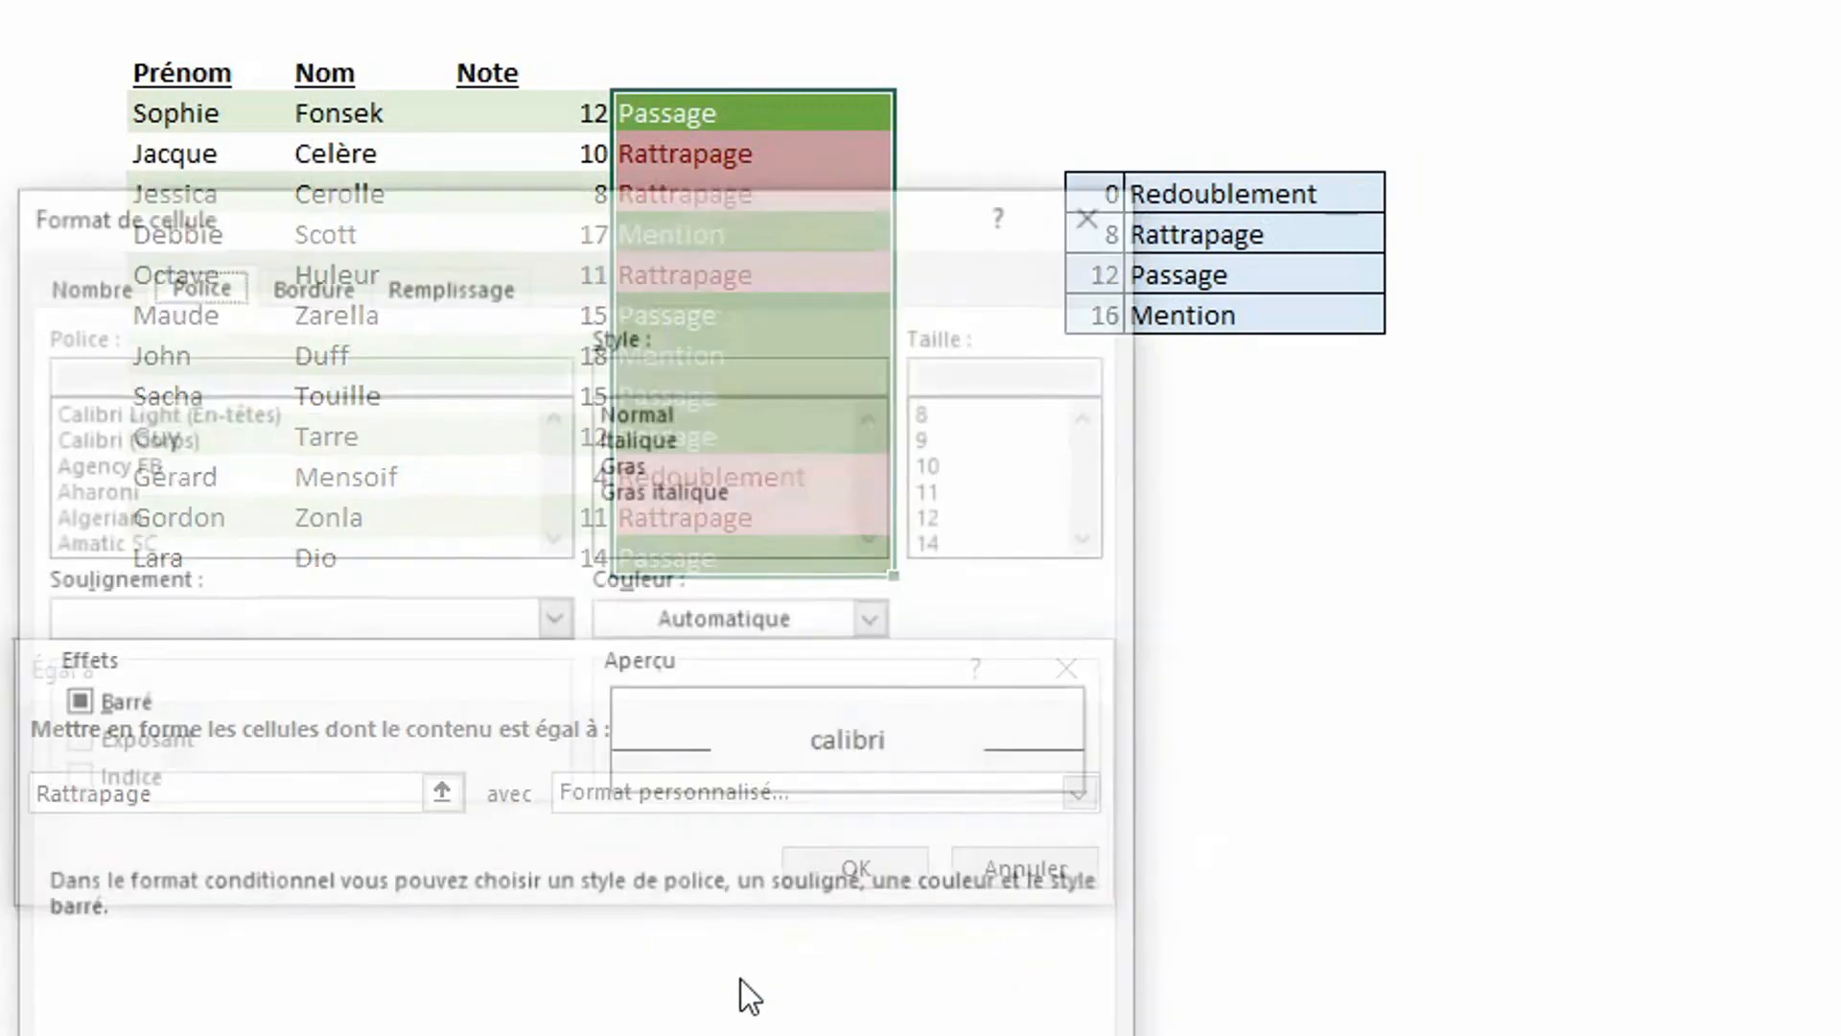
left_click(433, 282)
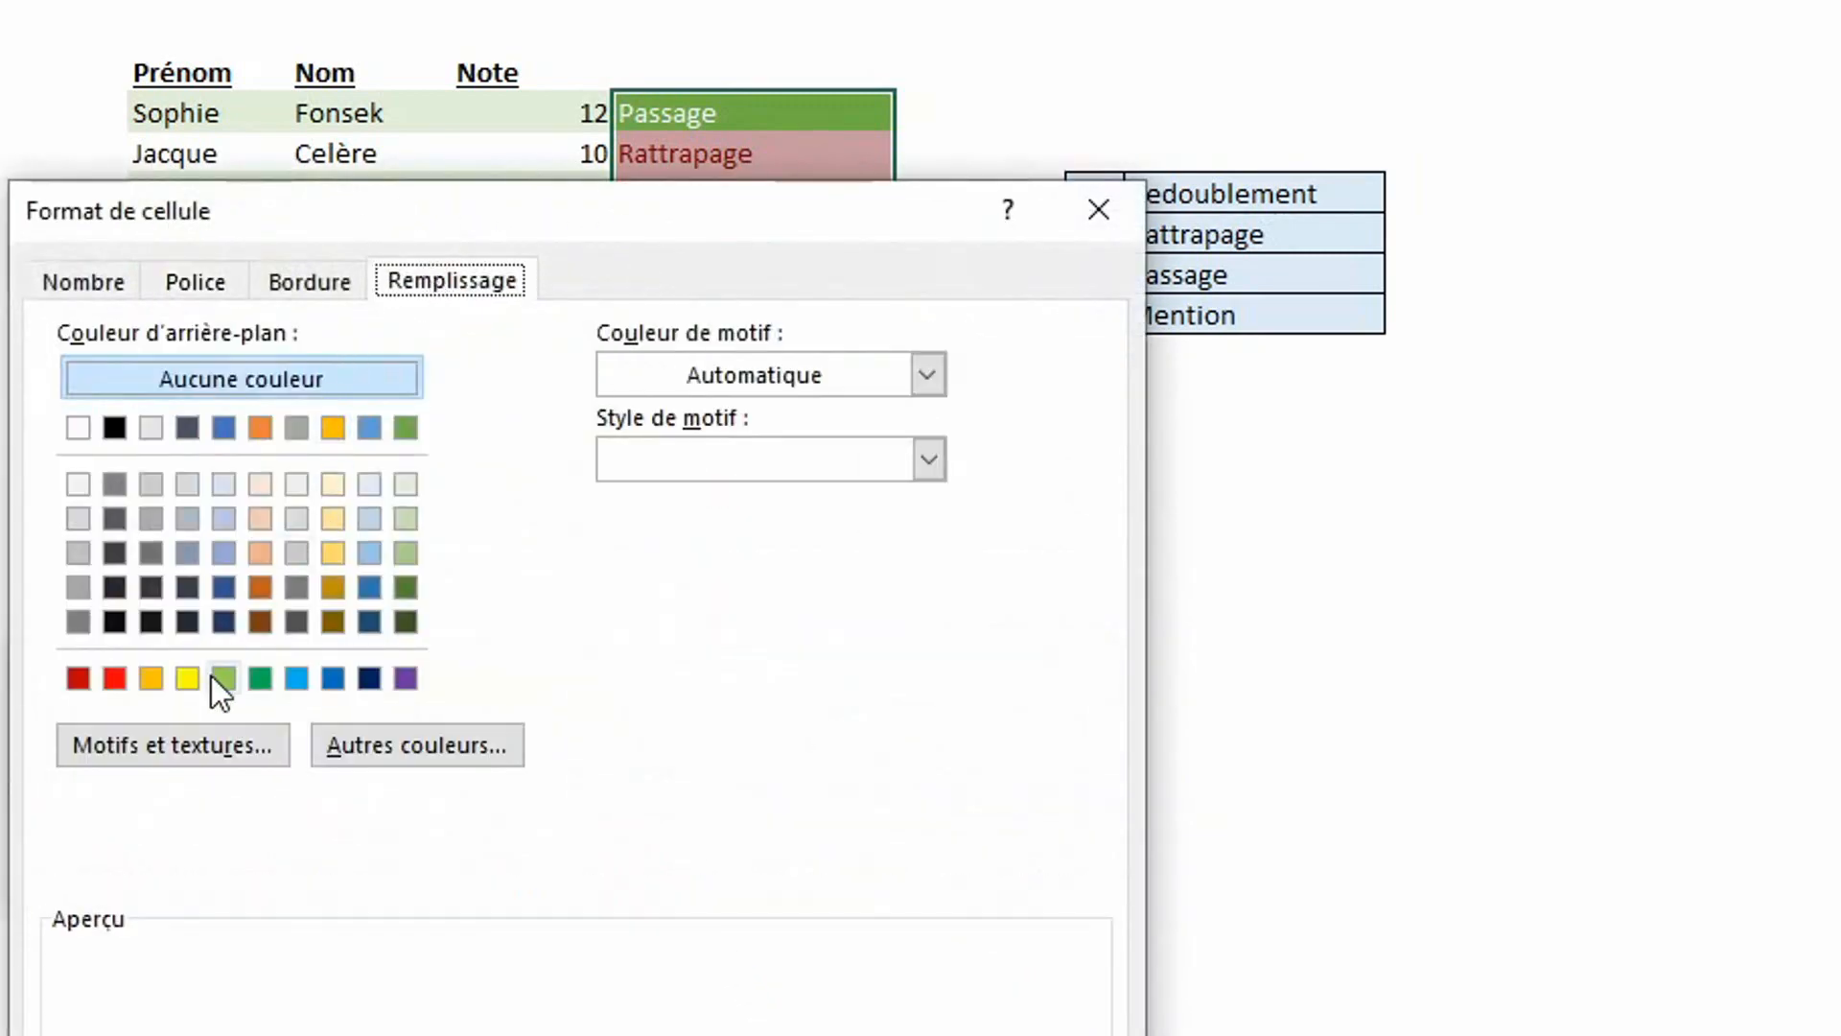
left_click(151, 679)
left_click(197, 278)
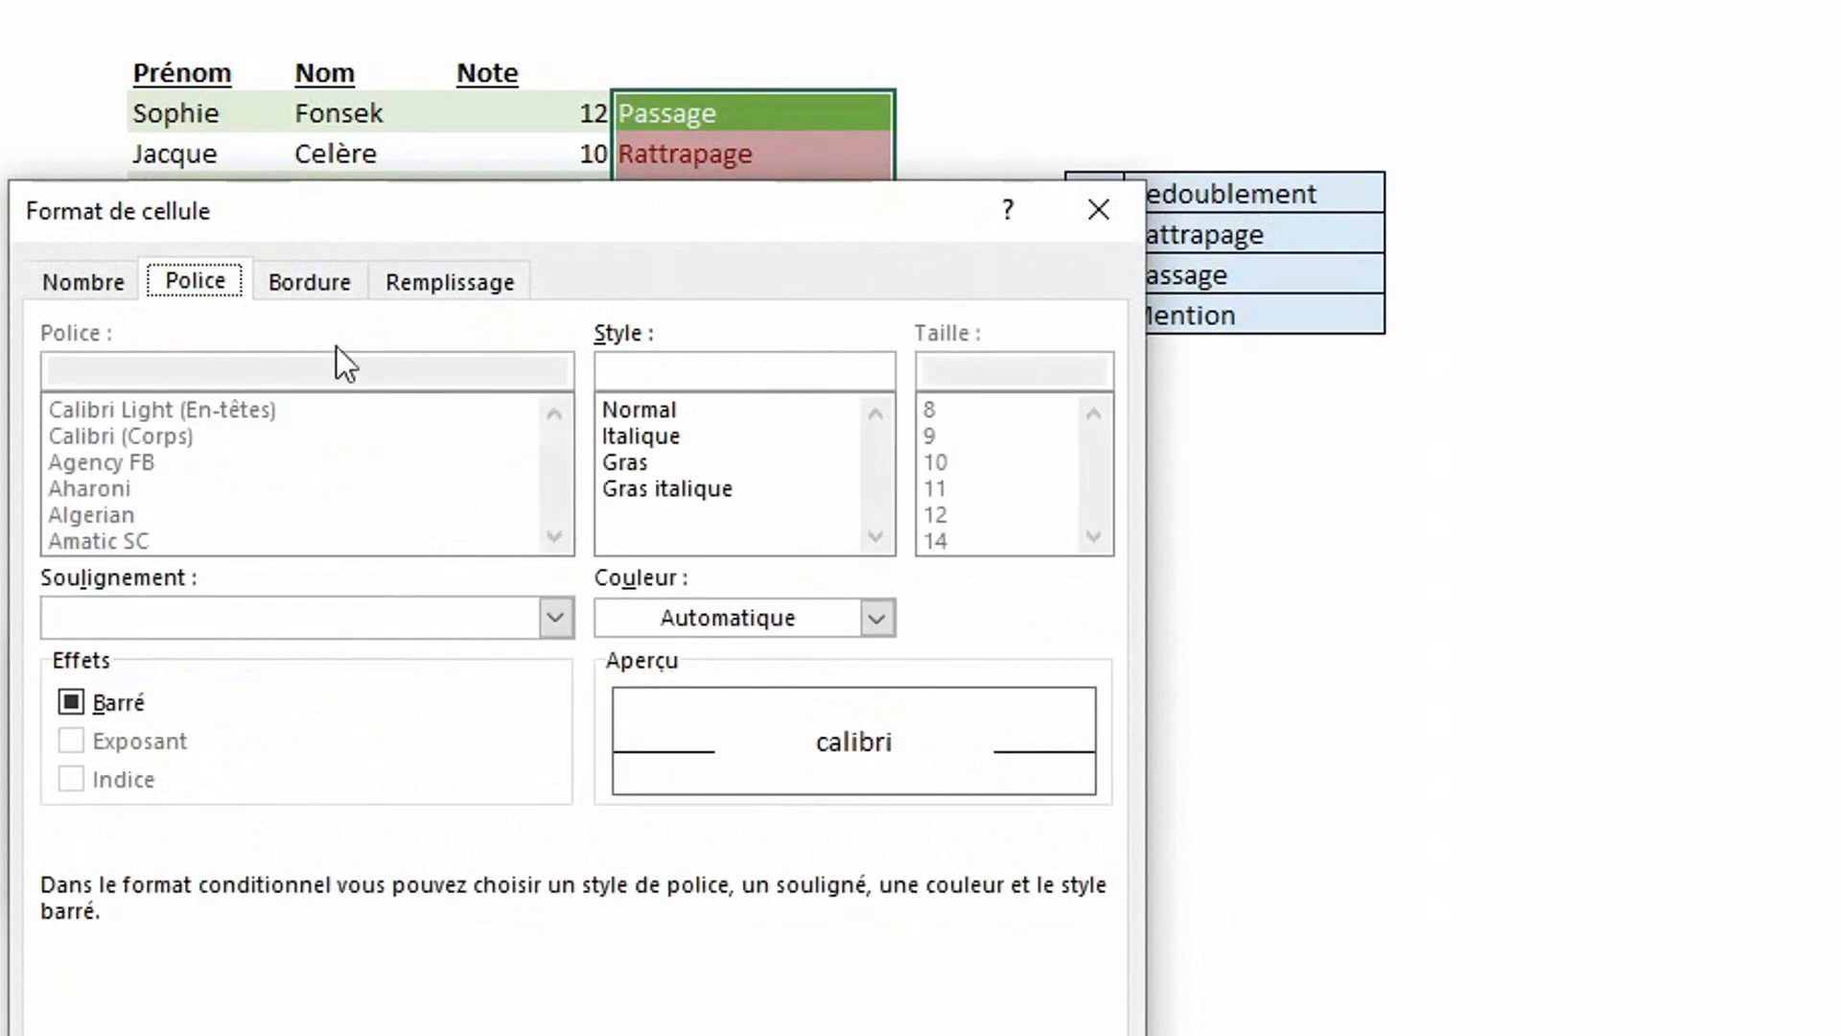
left_click(876, 619)
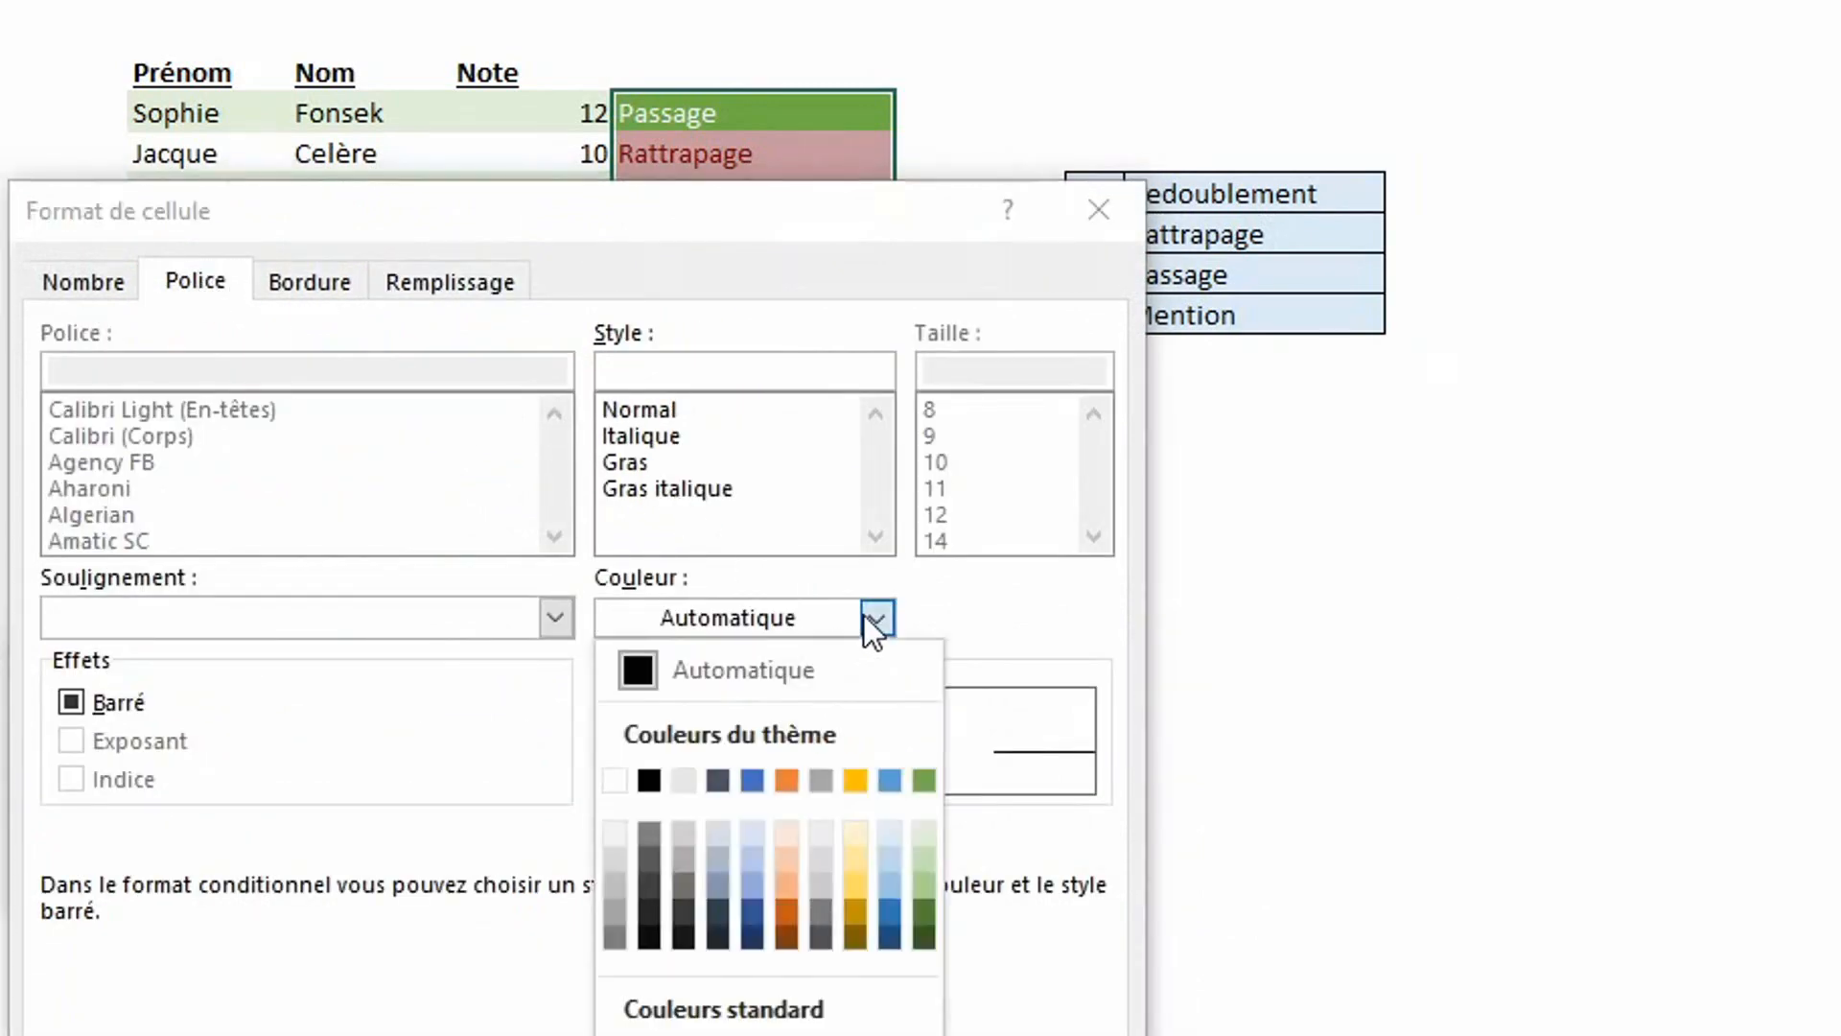
left_click(847, 945)
left_click(867, 1017)
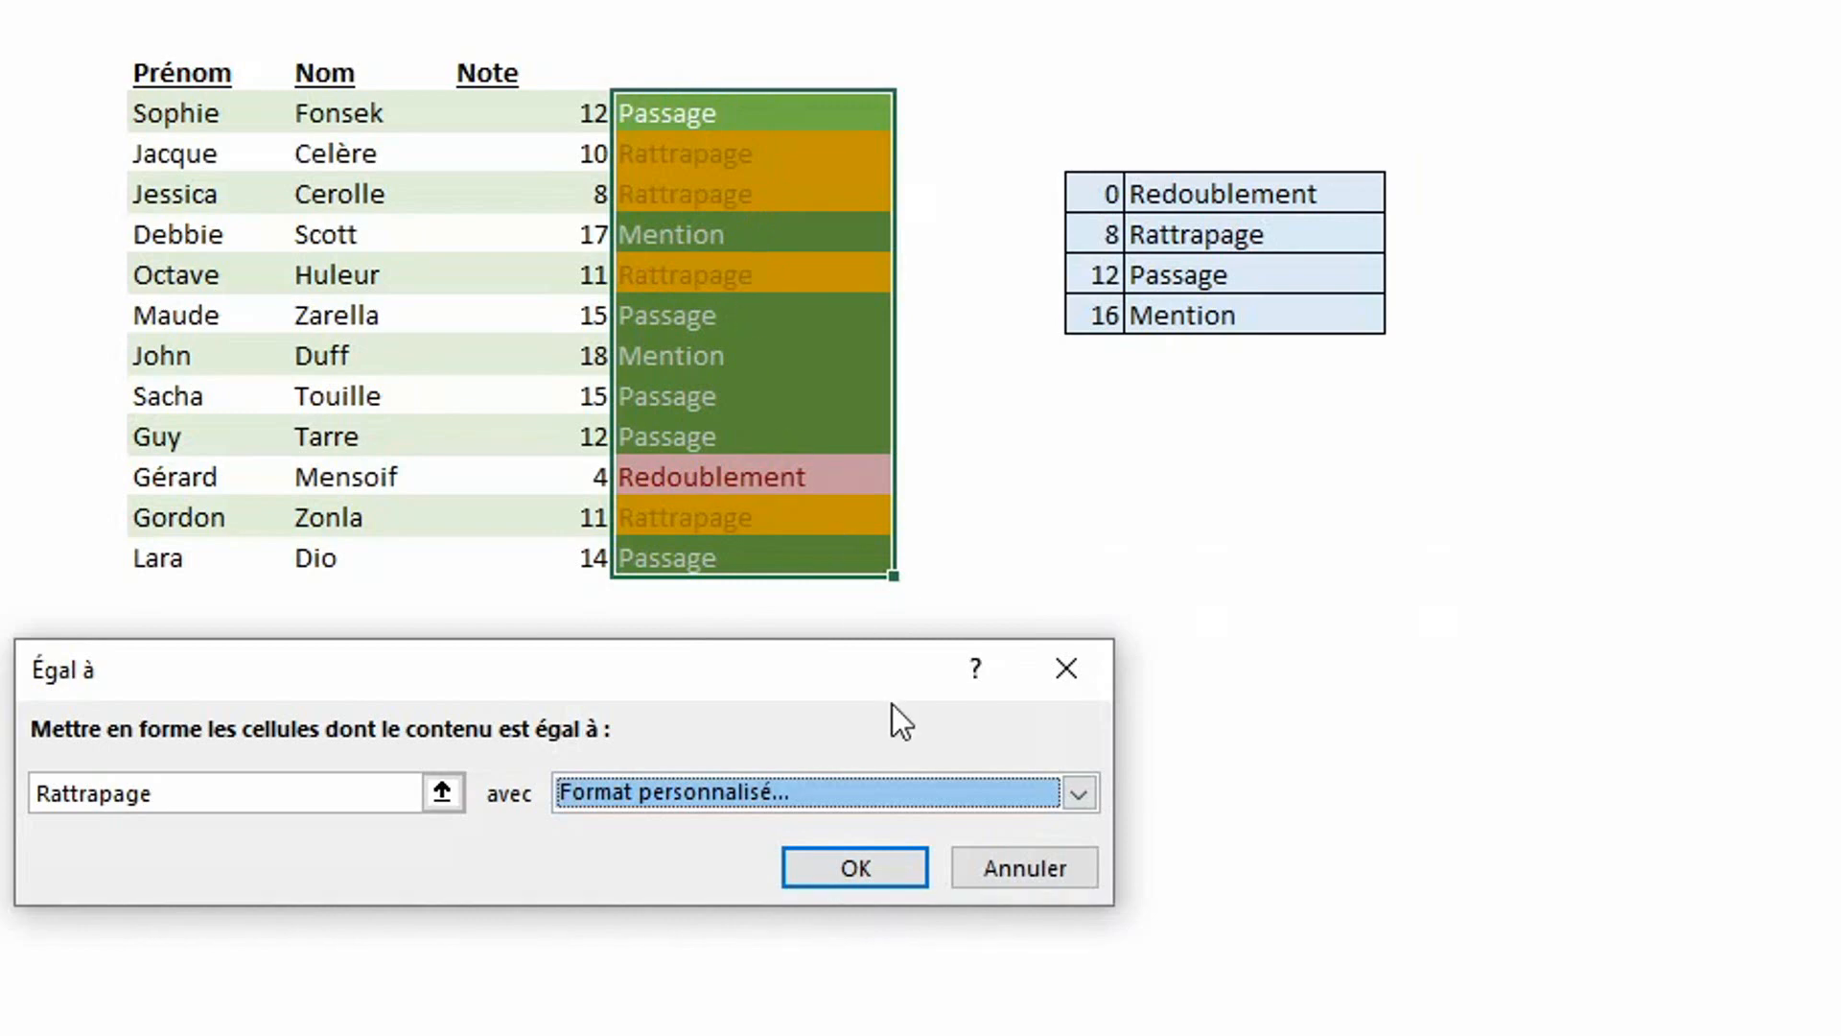
left_click(849, 868)
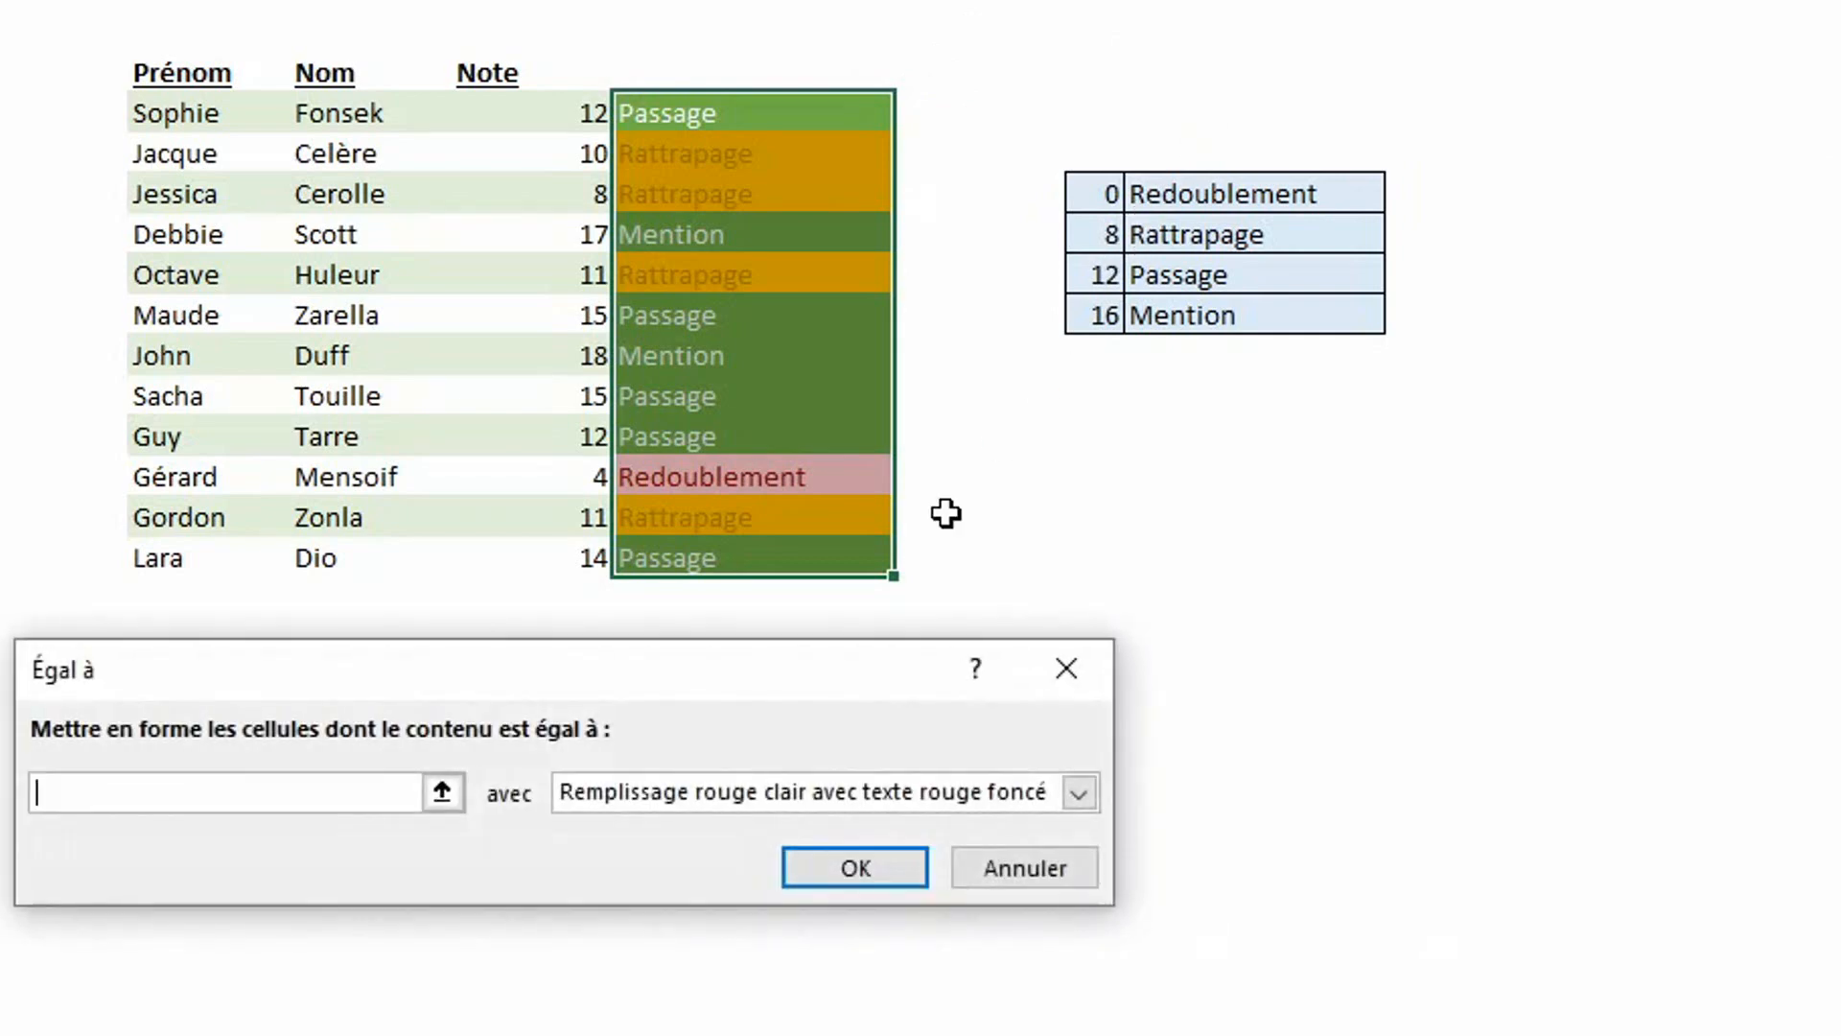
Add an Égal à rule giving "Passage" cells green fill with dark green text (Remplissage vert avec texte vert foncé).
type("Pa")
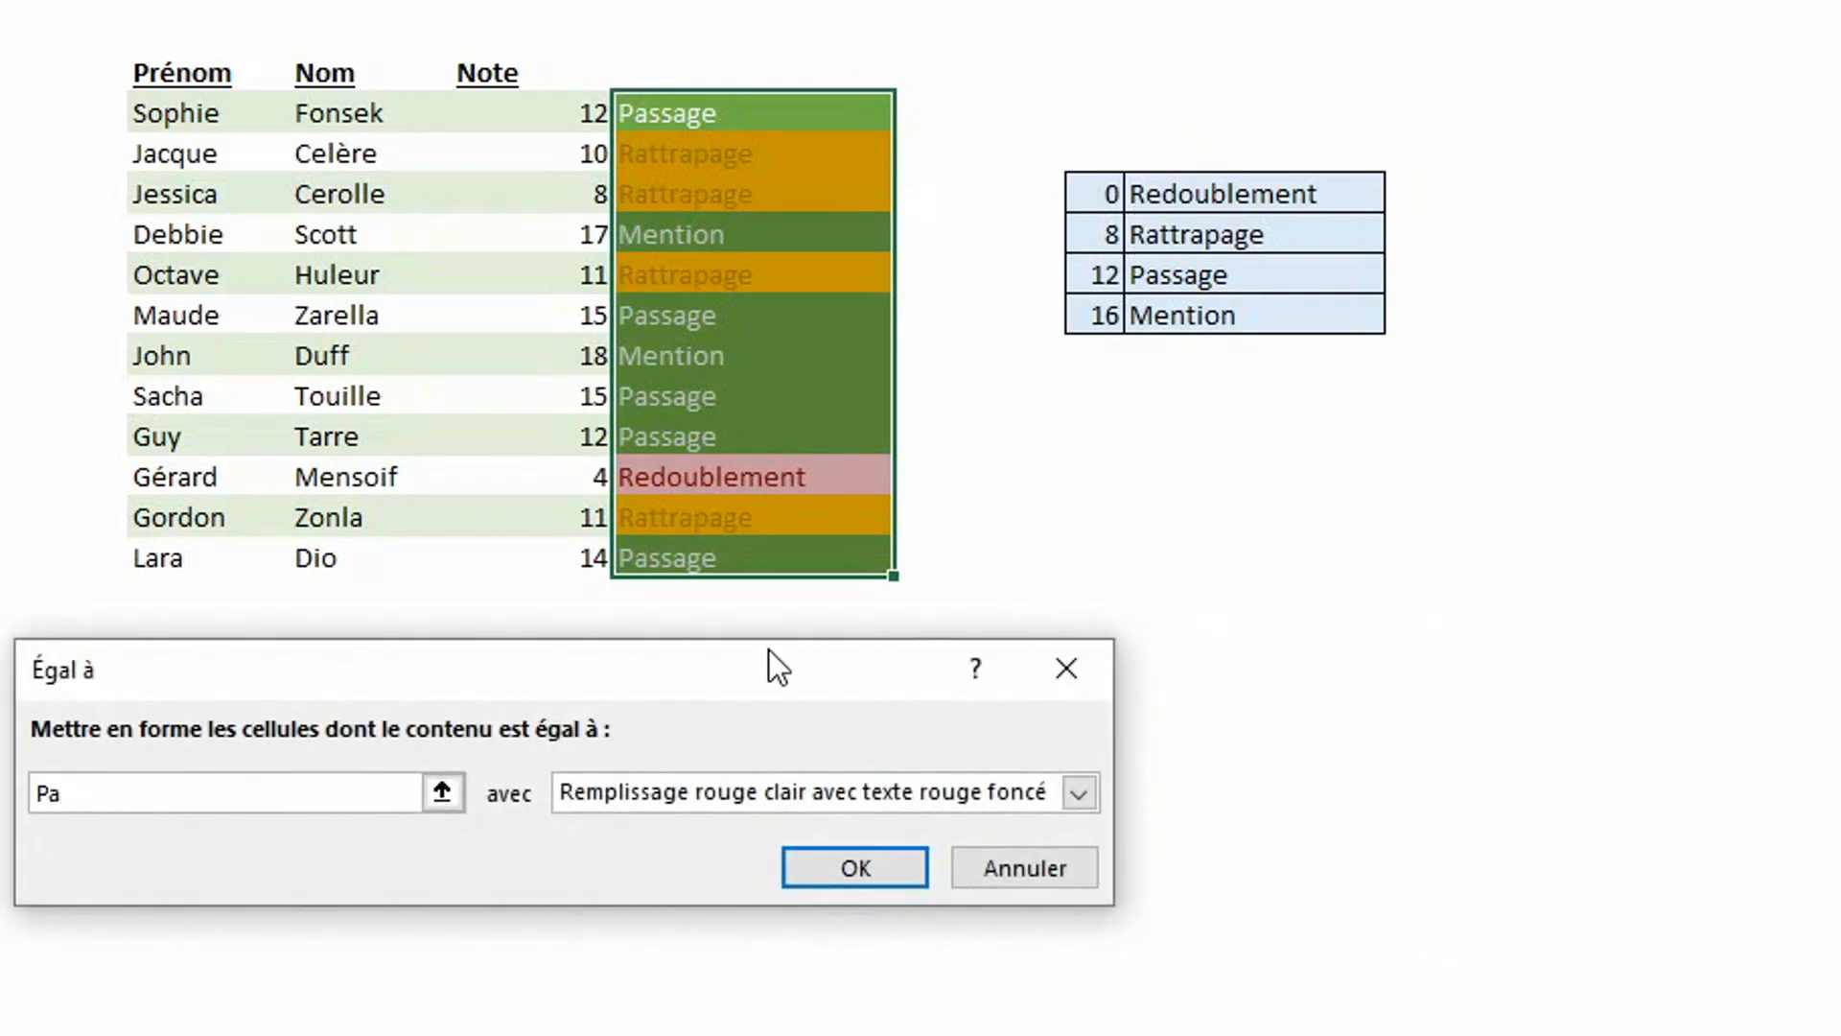
type("ssage")
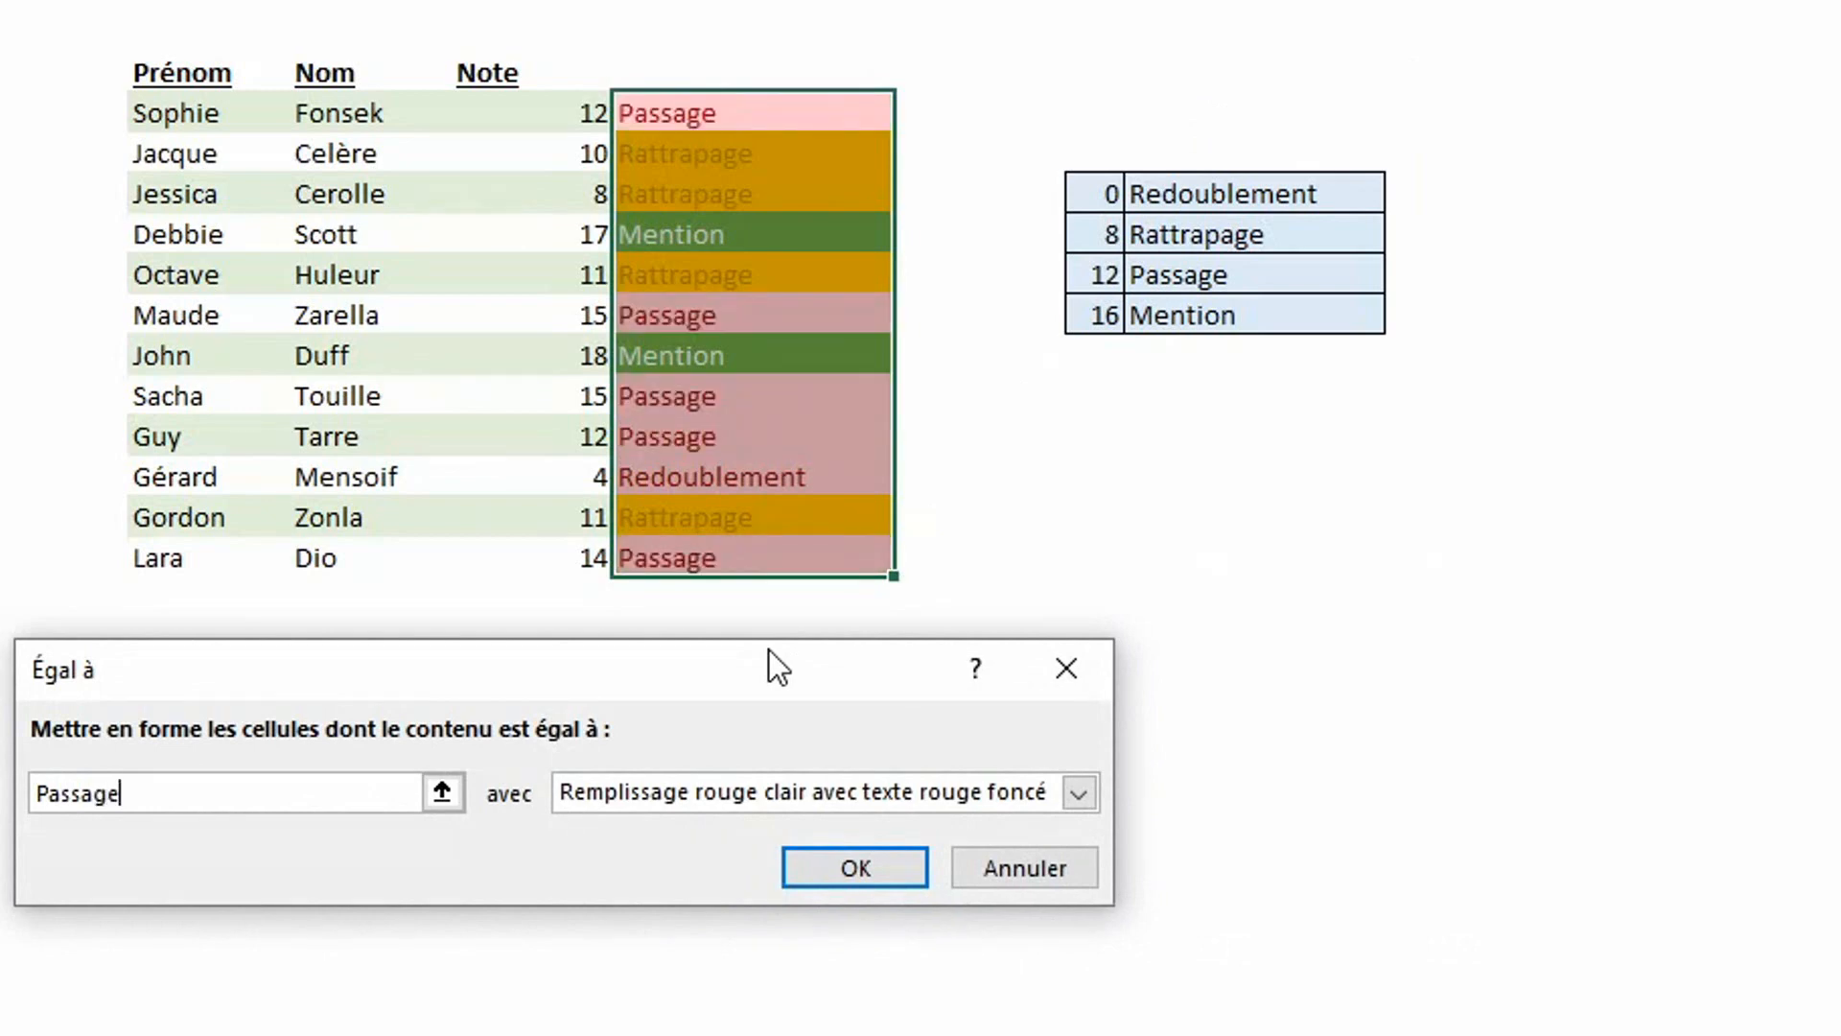
left_click(807, 792)
left_click(857, 883)
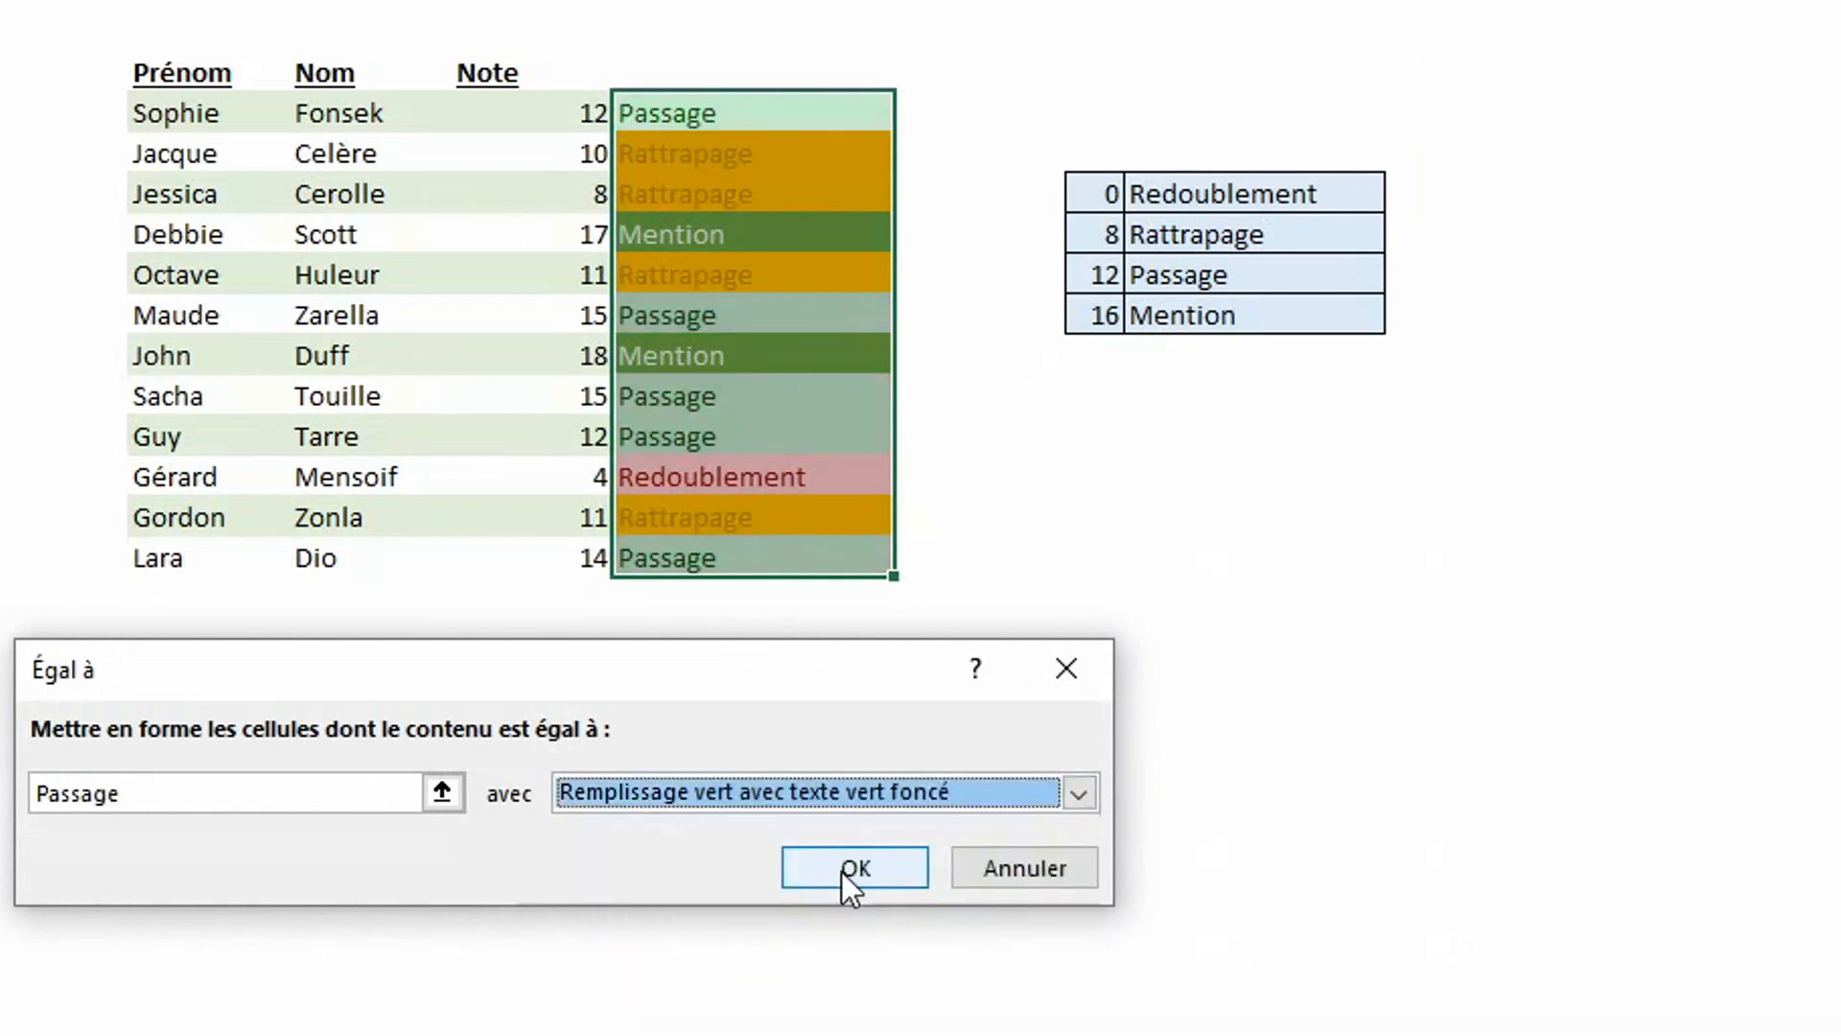
left_click(833, 866)
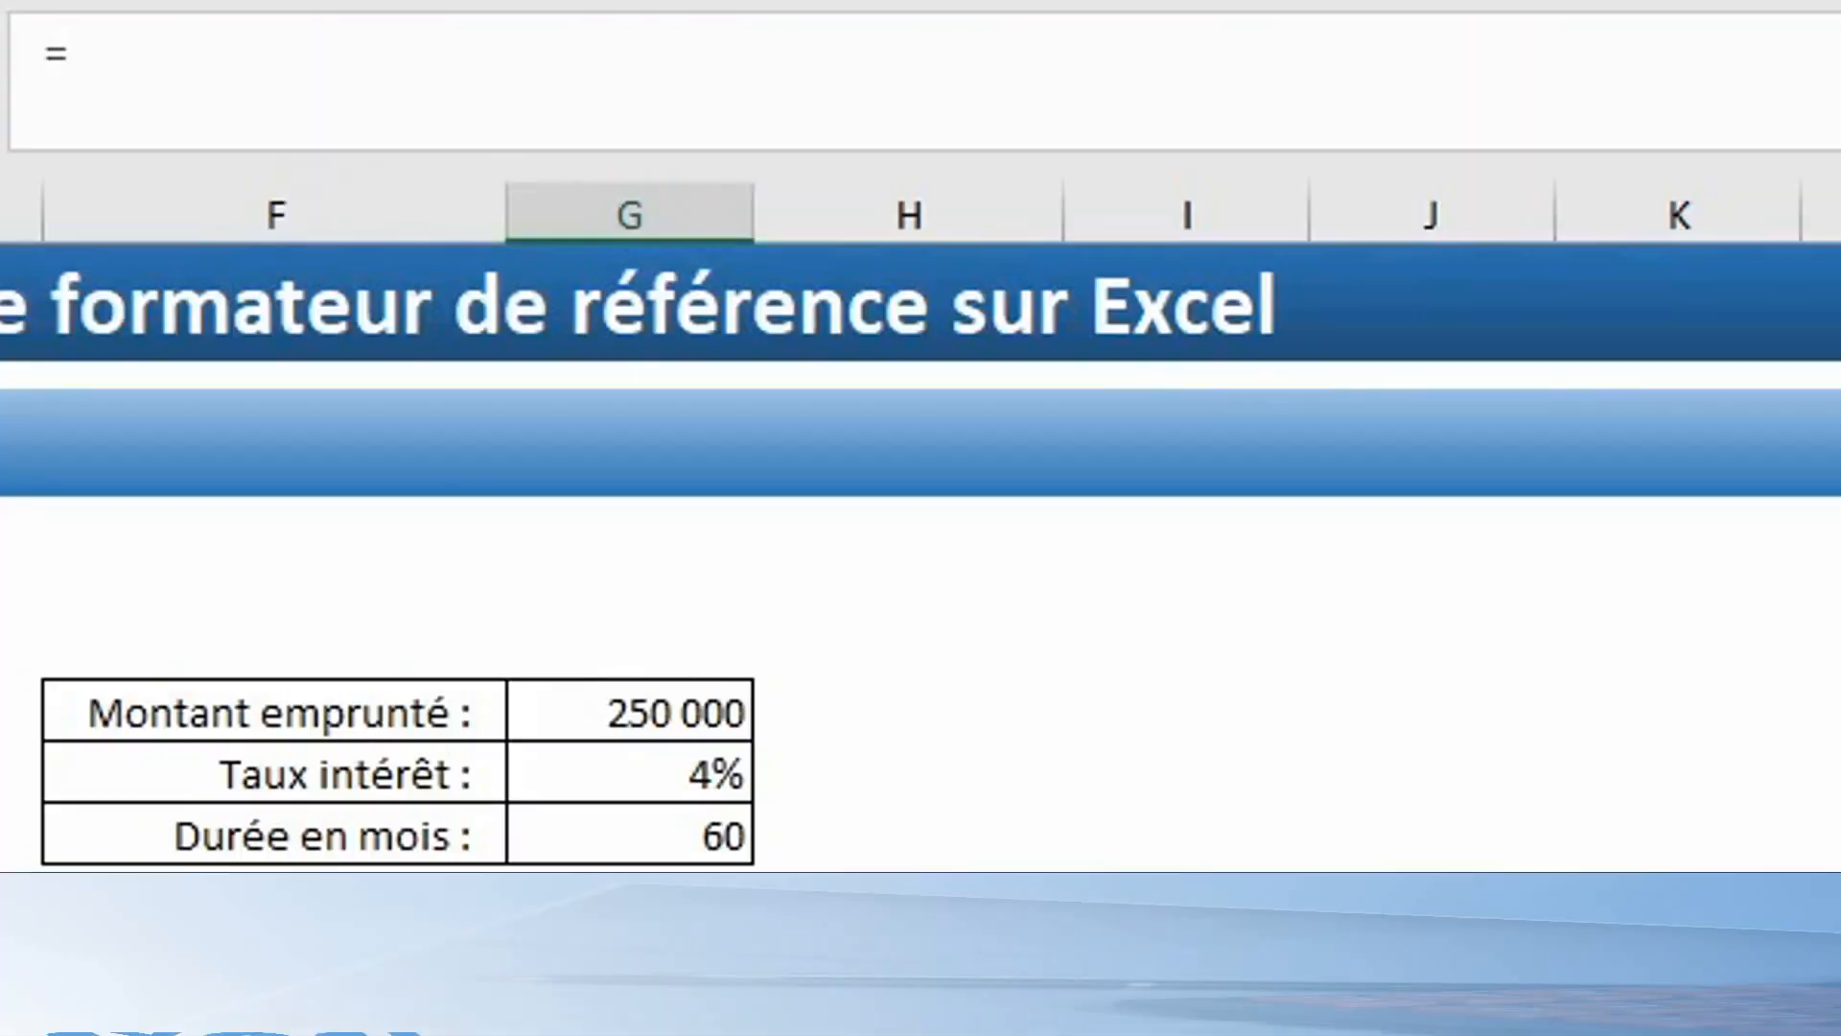
Calculate the loan's monthly payment in the Montant mensualité cell with the formula =VPM(G8/12;G9;G7).
type("vpm(")
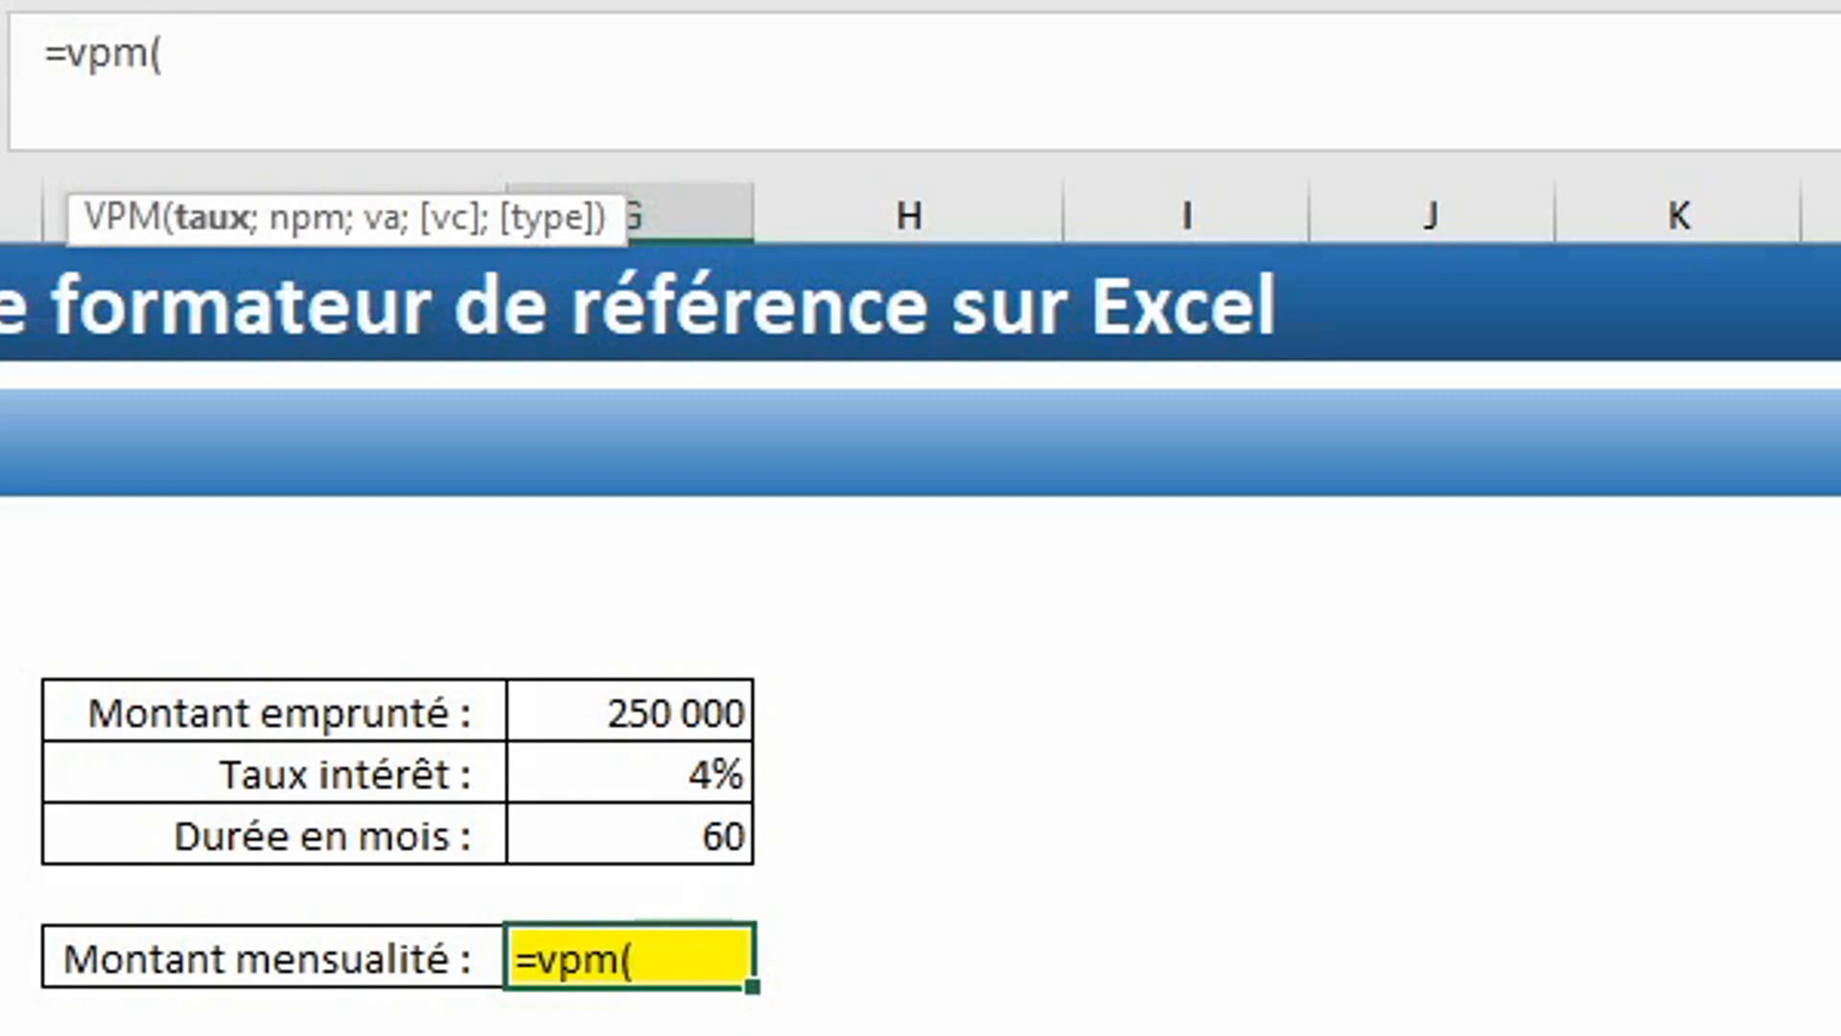
left_click(644, 777)
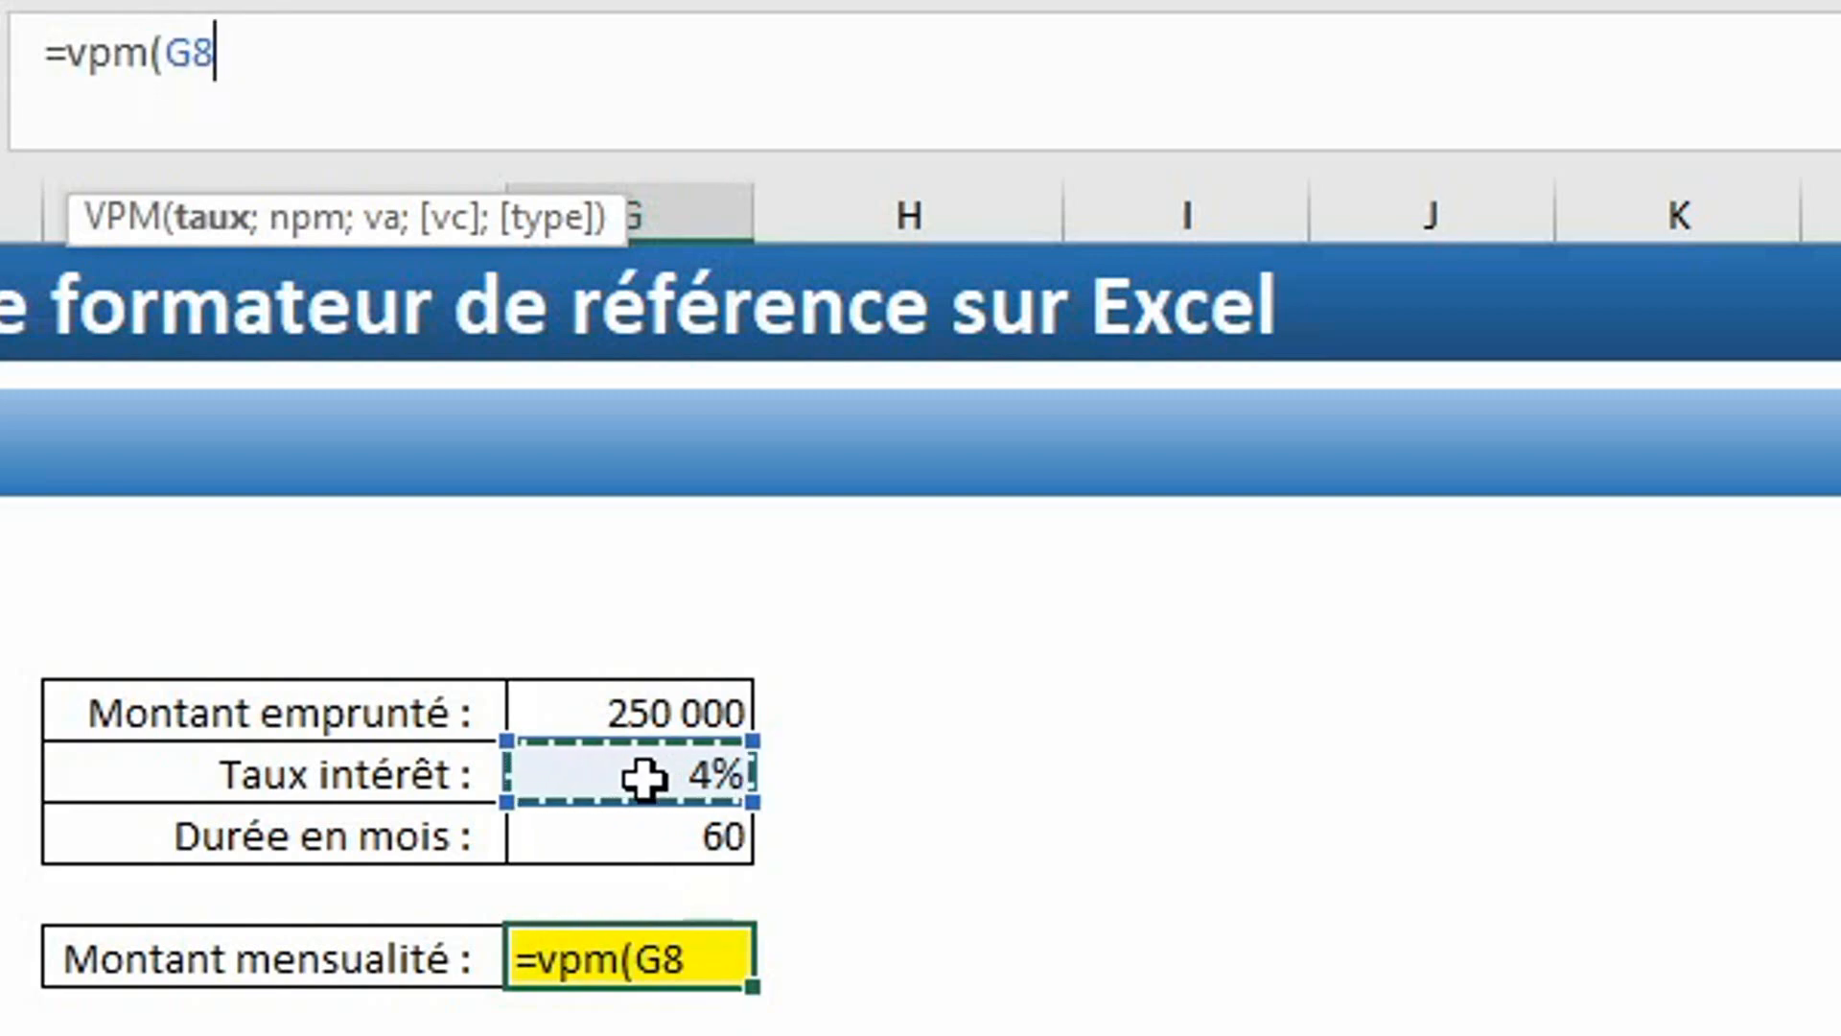
type("/12")
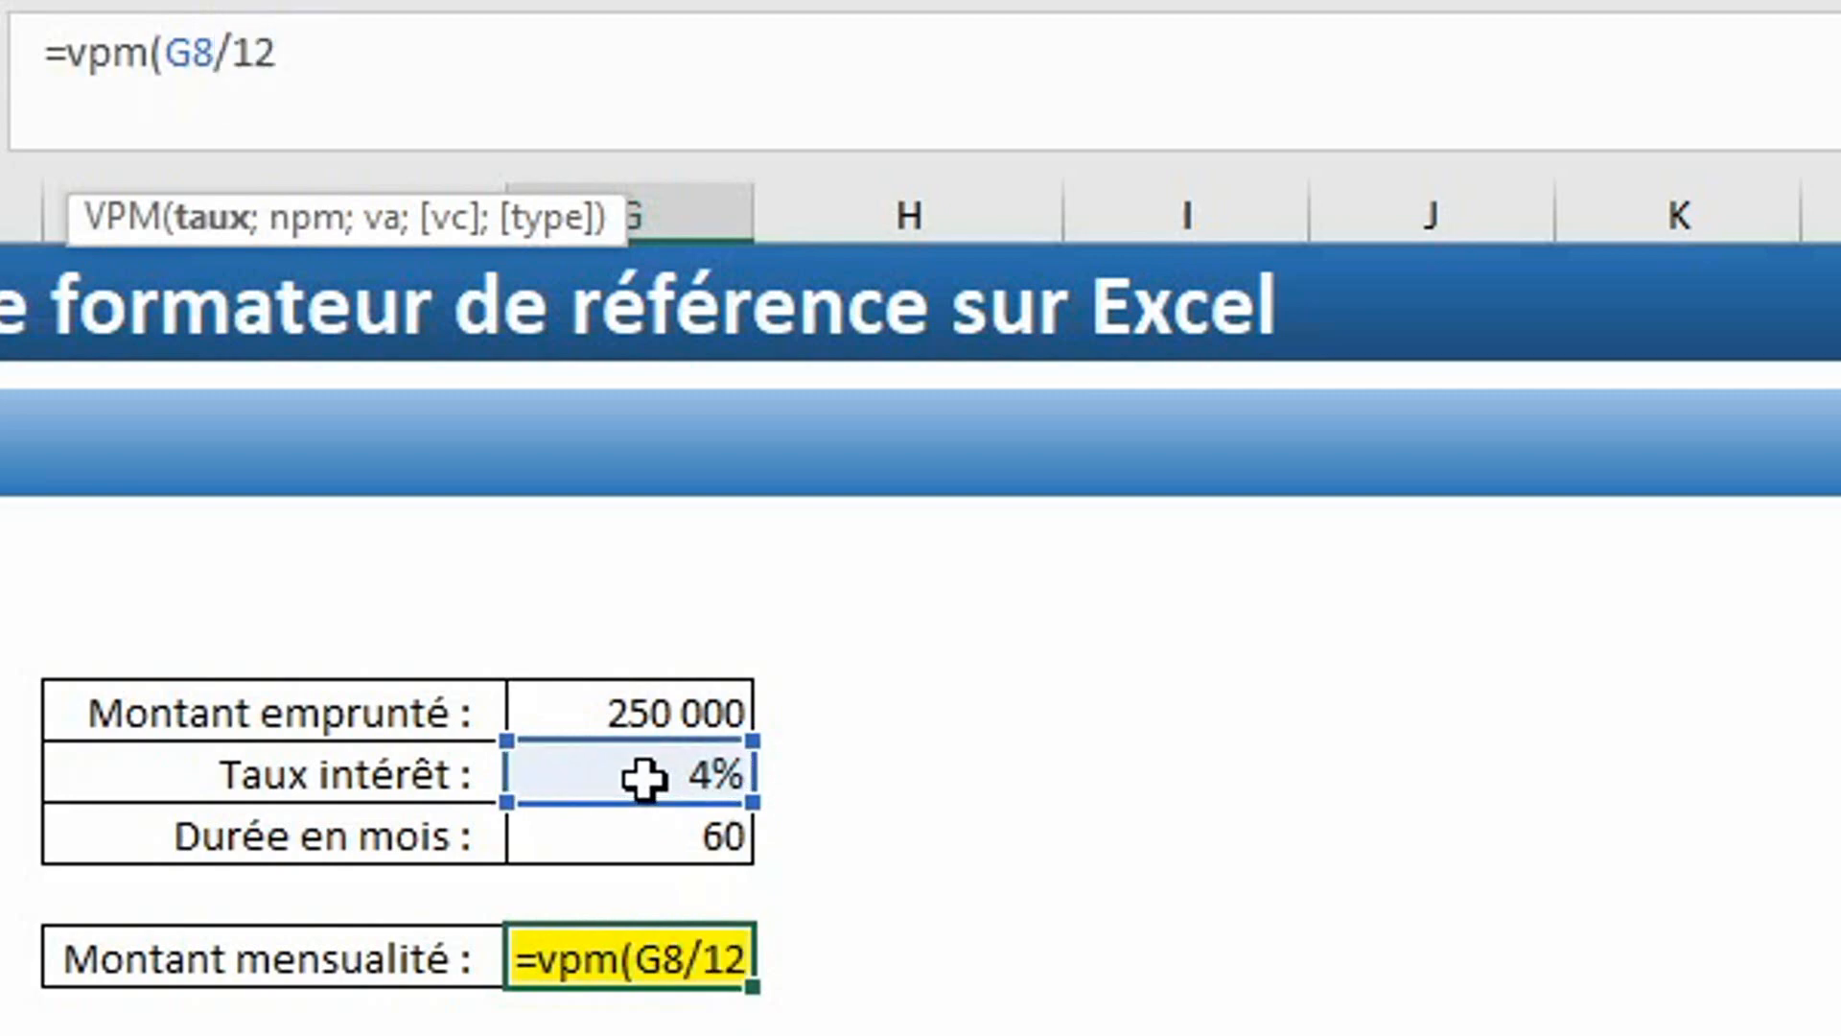
type(";")
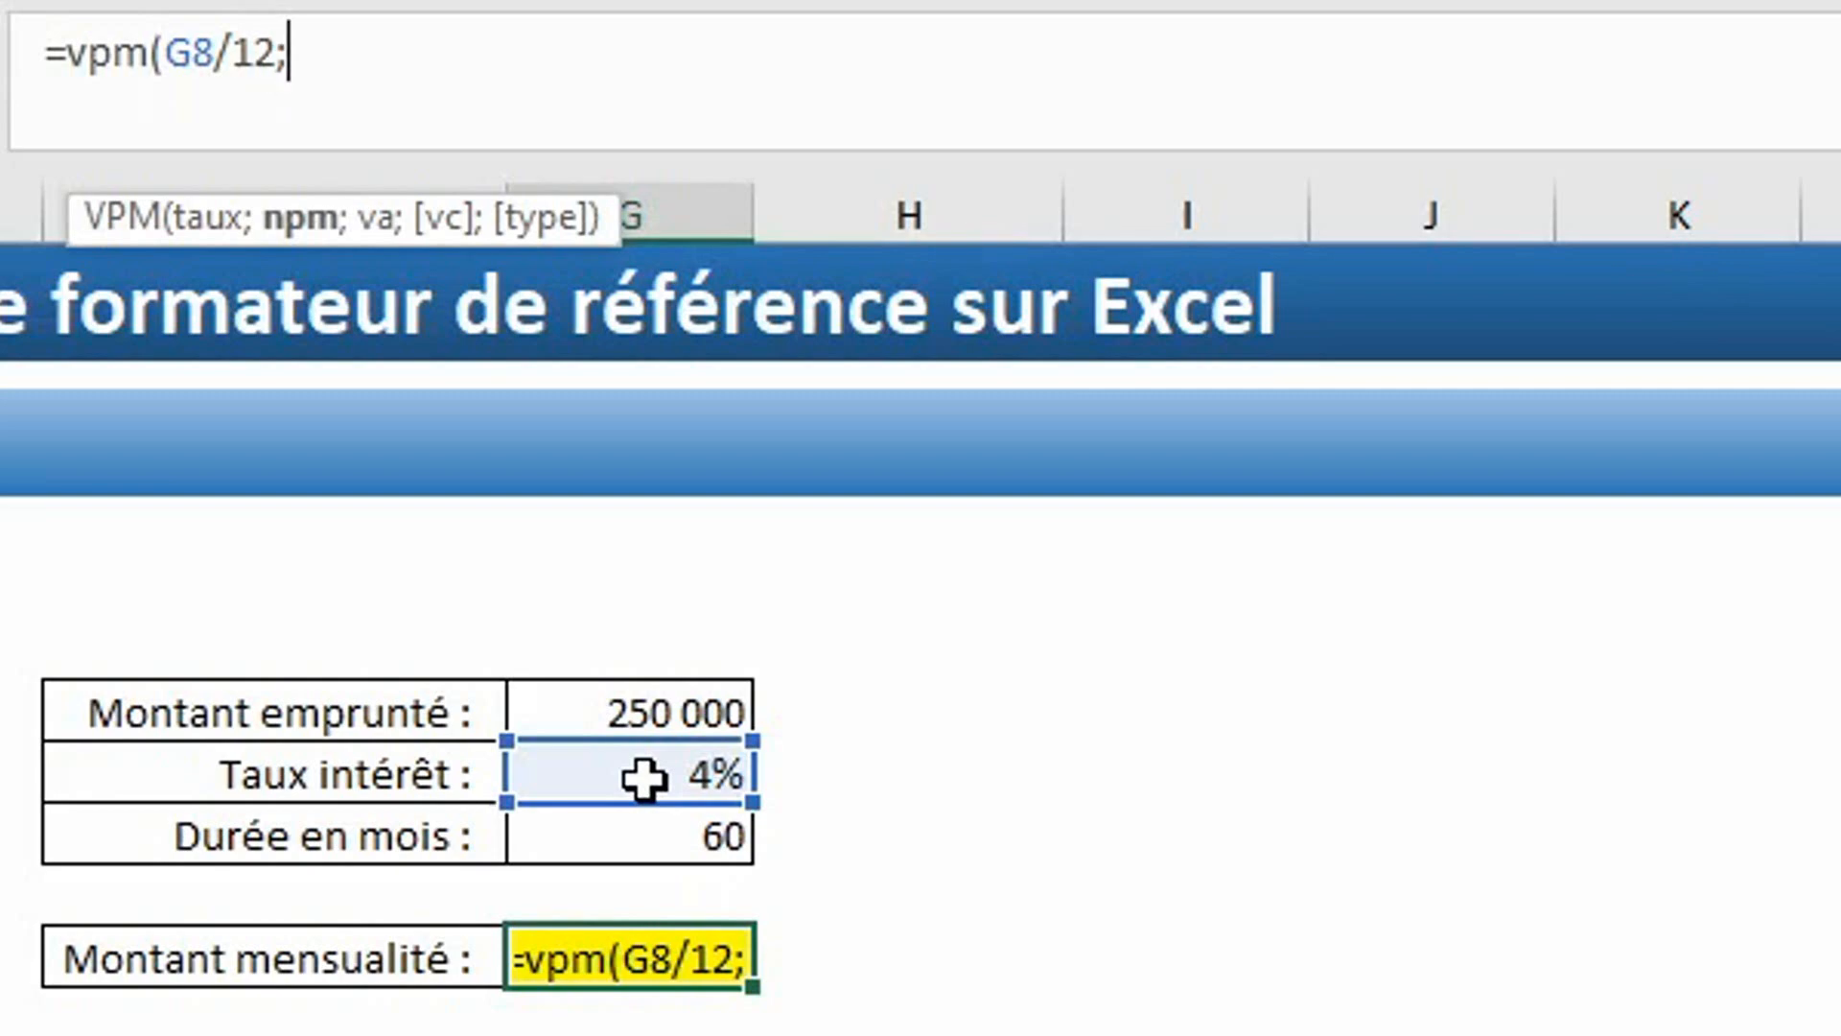
left_click(634, 849)
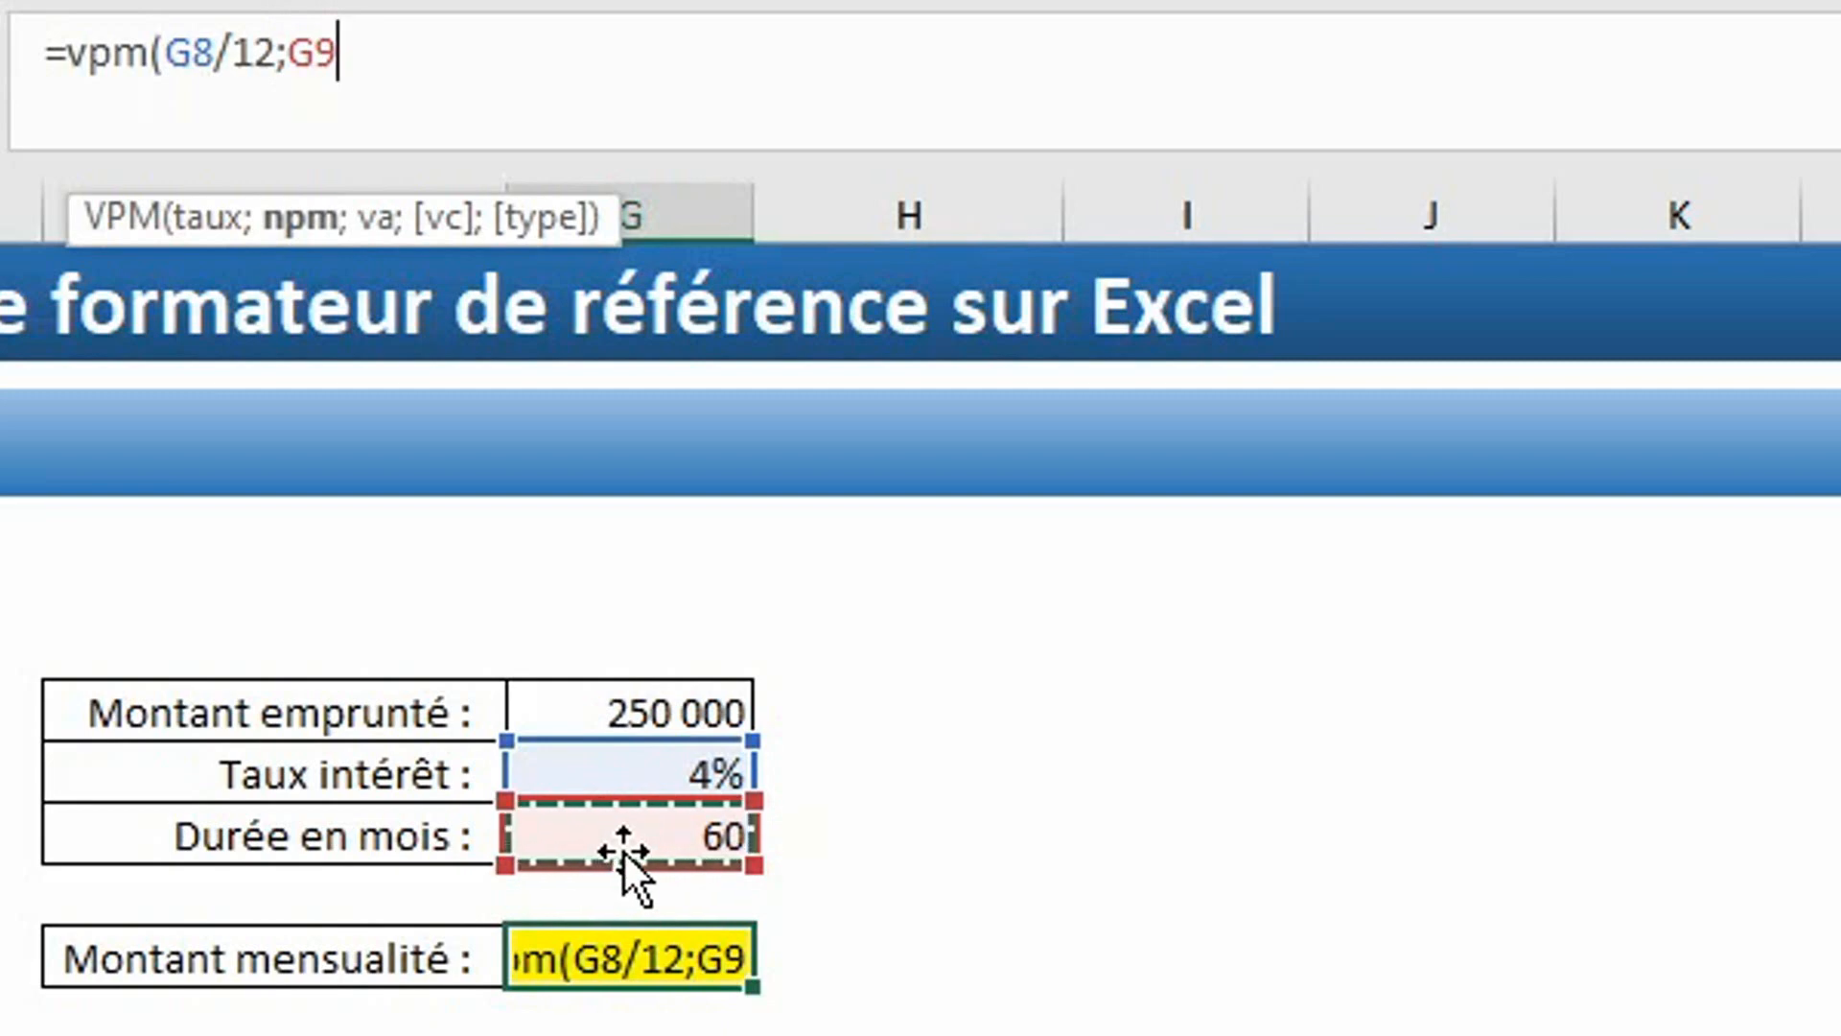
type(";")
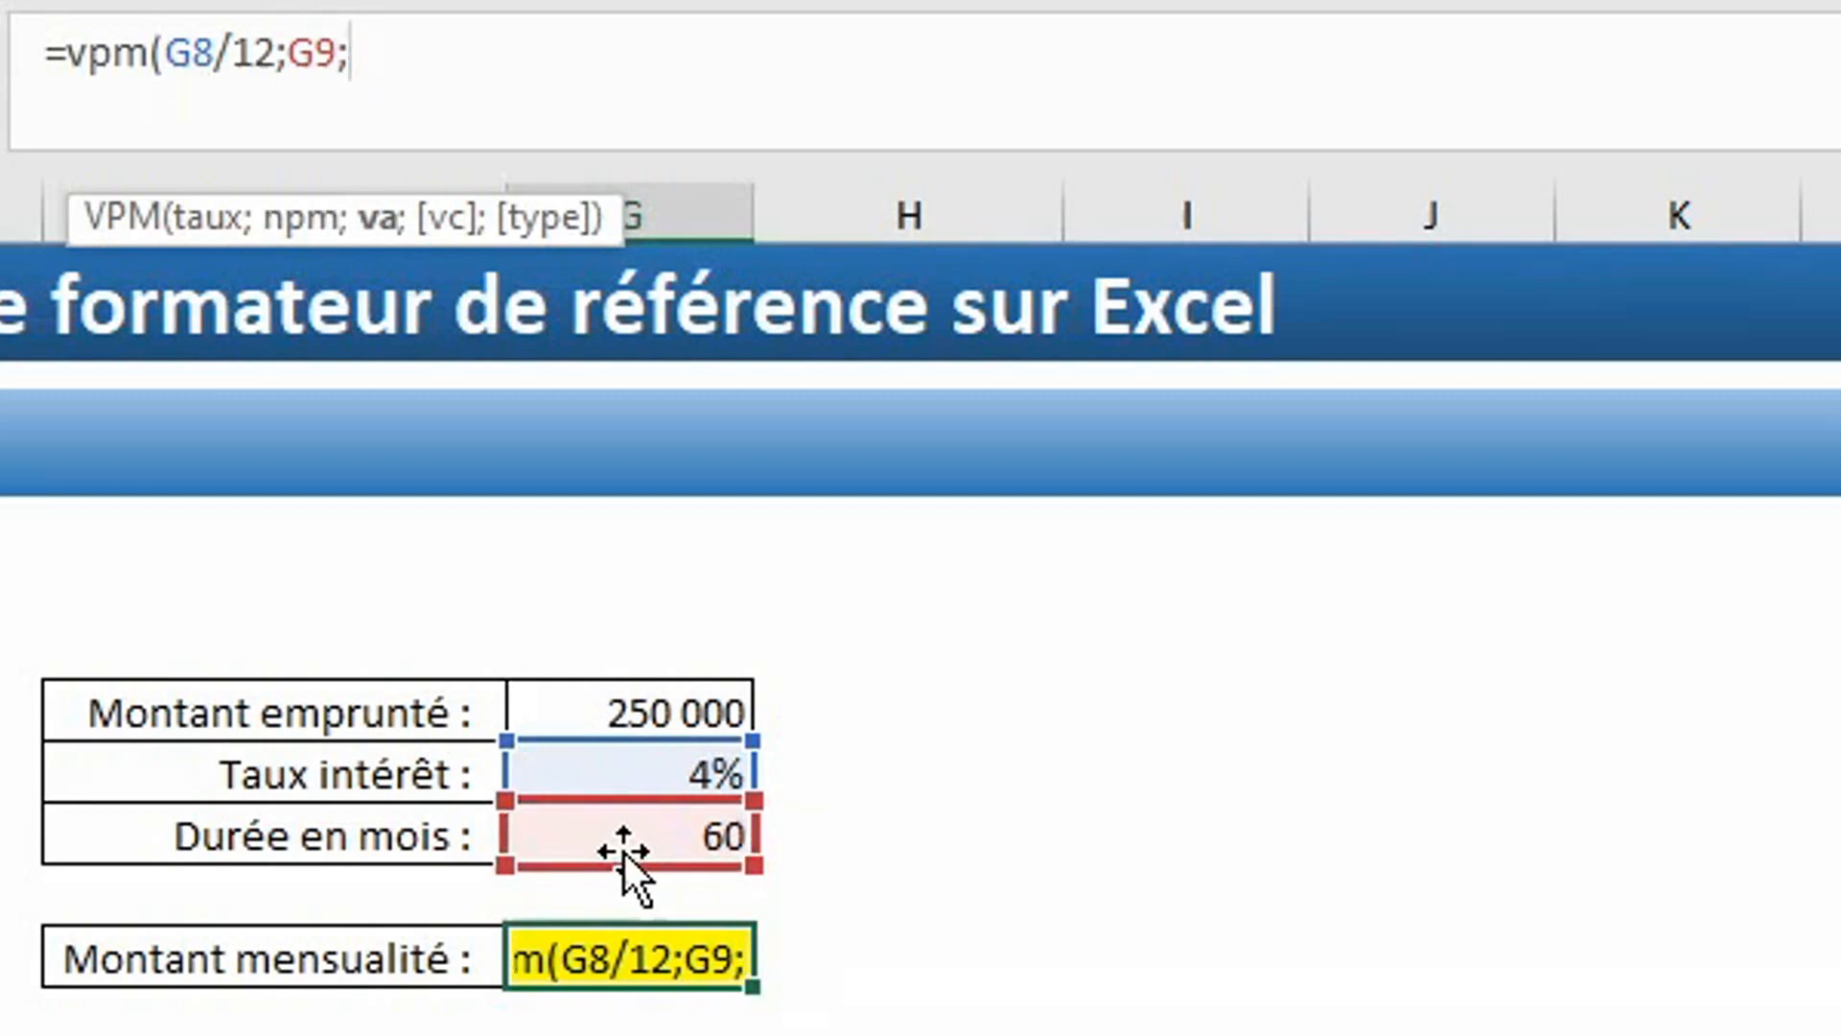
left_click(643, 705)
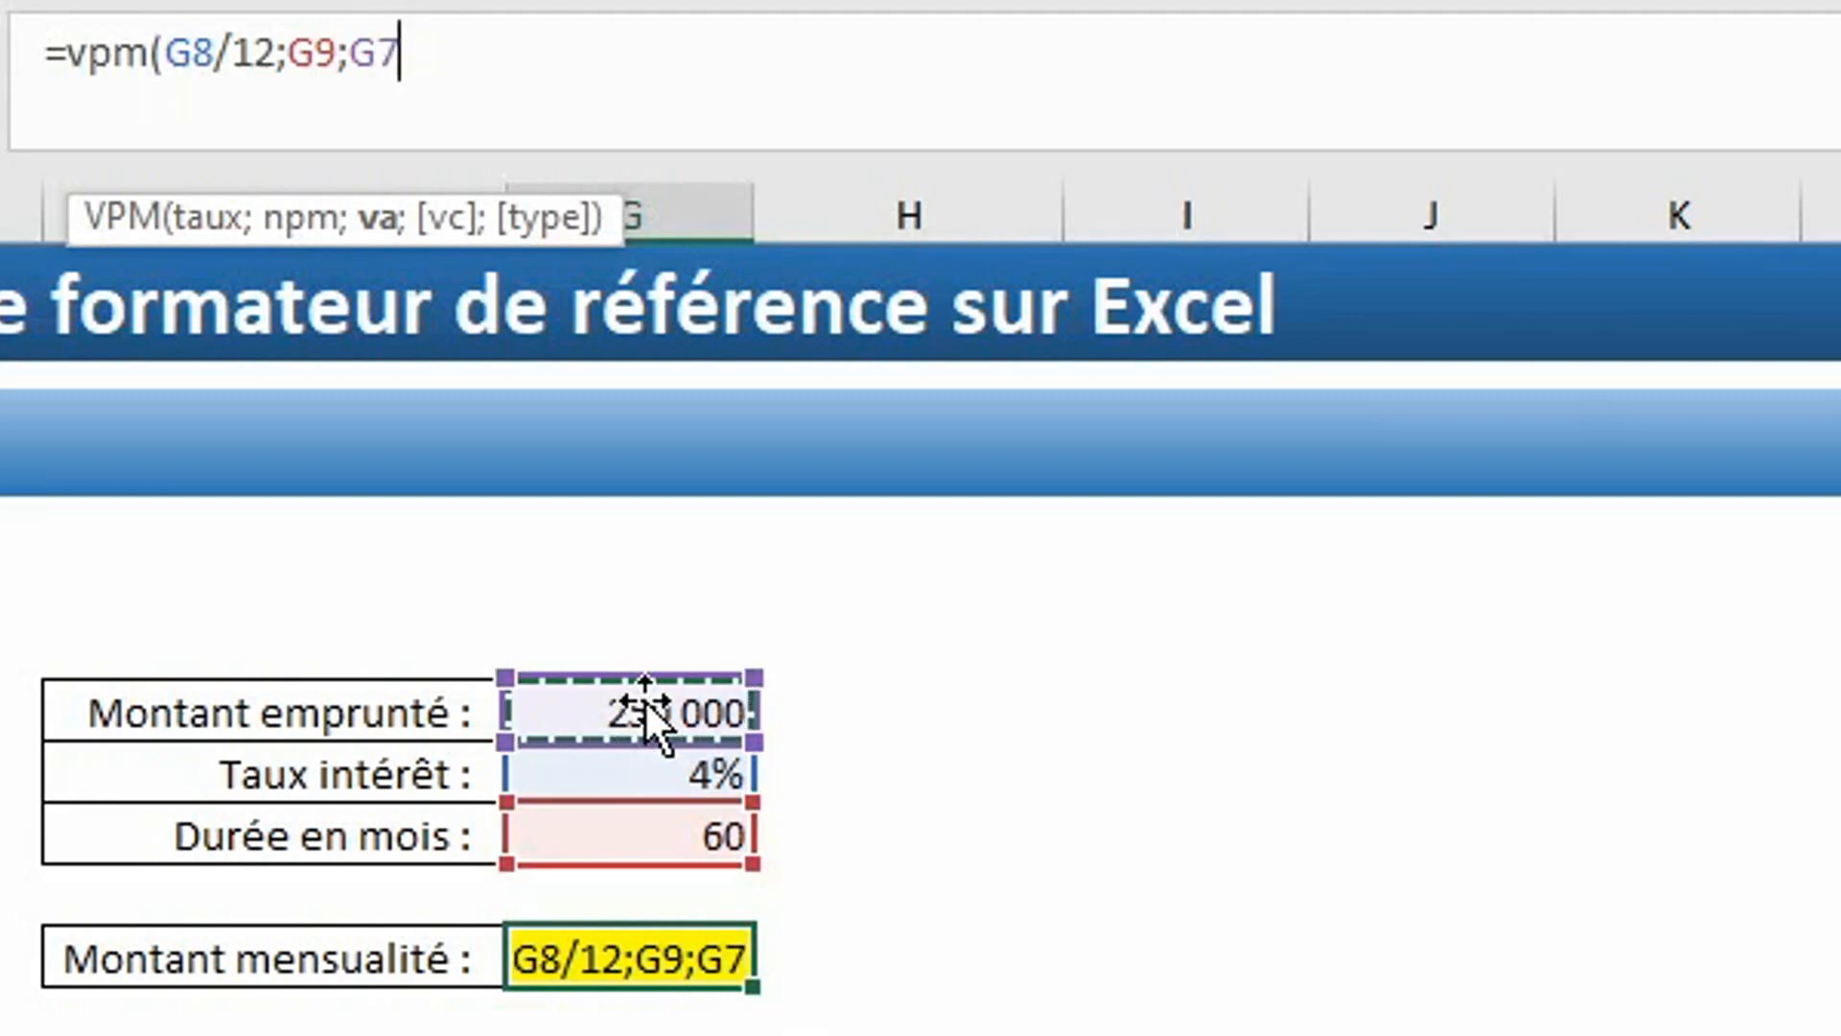
type(")")
key("Return")
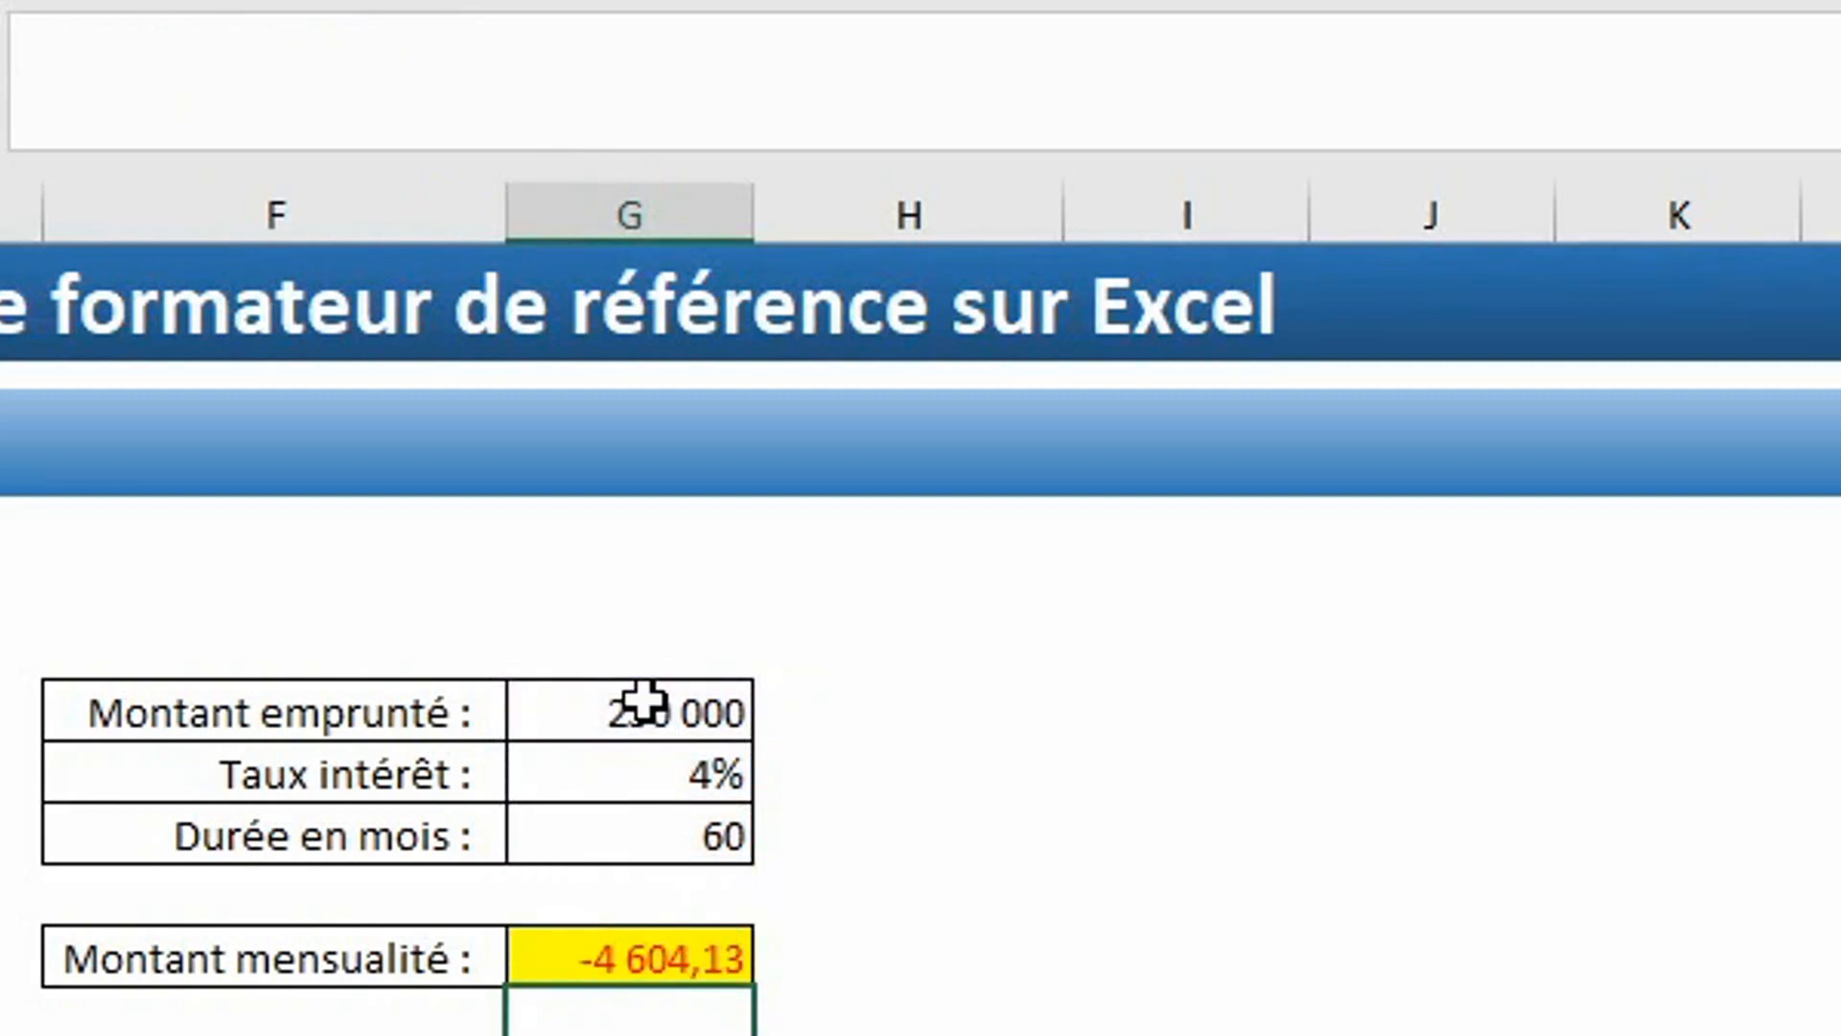
Negate the Montant mensualité formula so it reads =-VPM(G8/12;G9;G7).
left_click(642, 957)
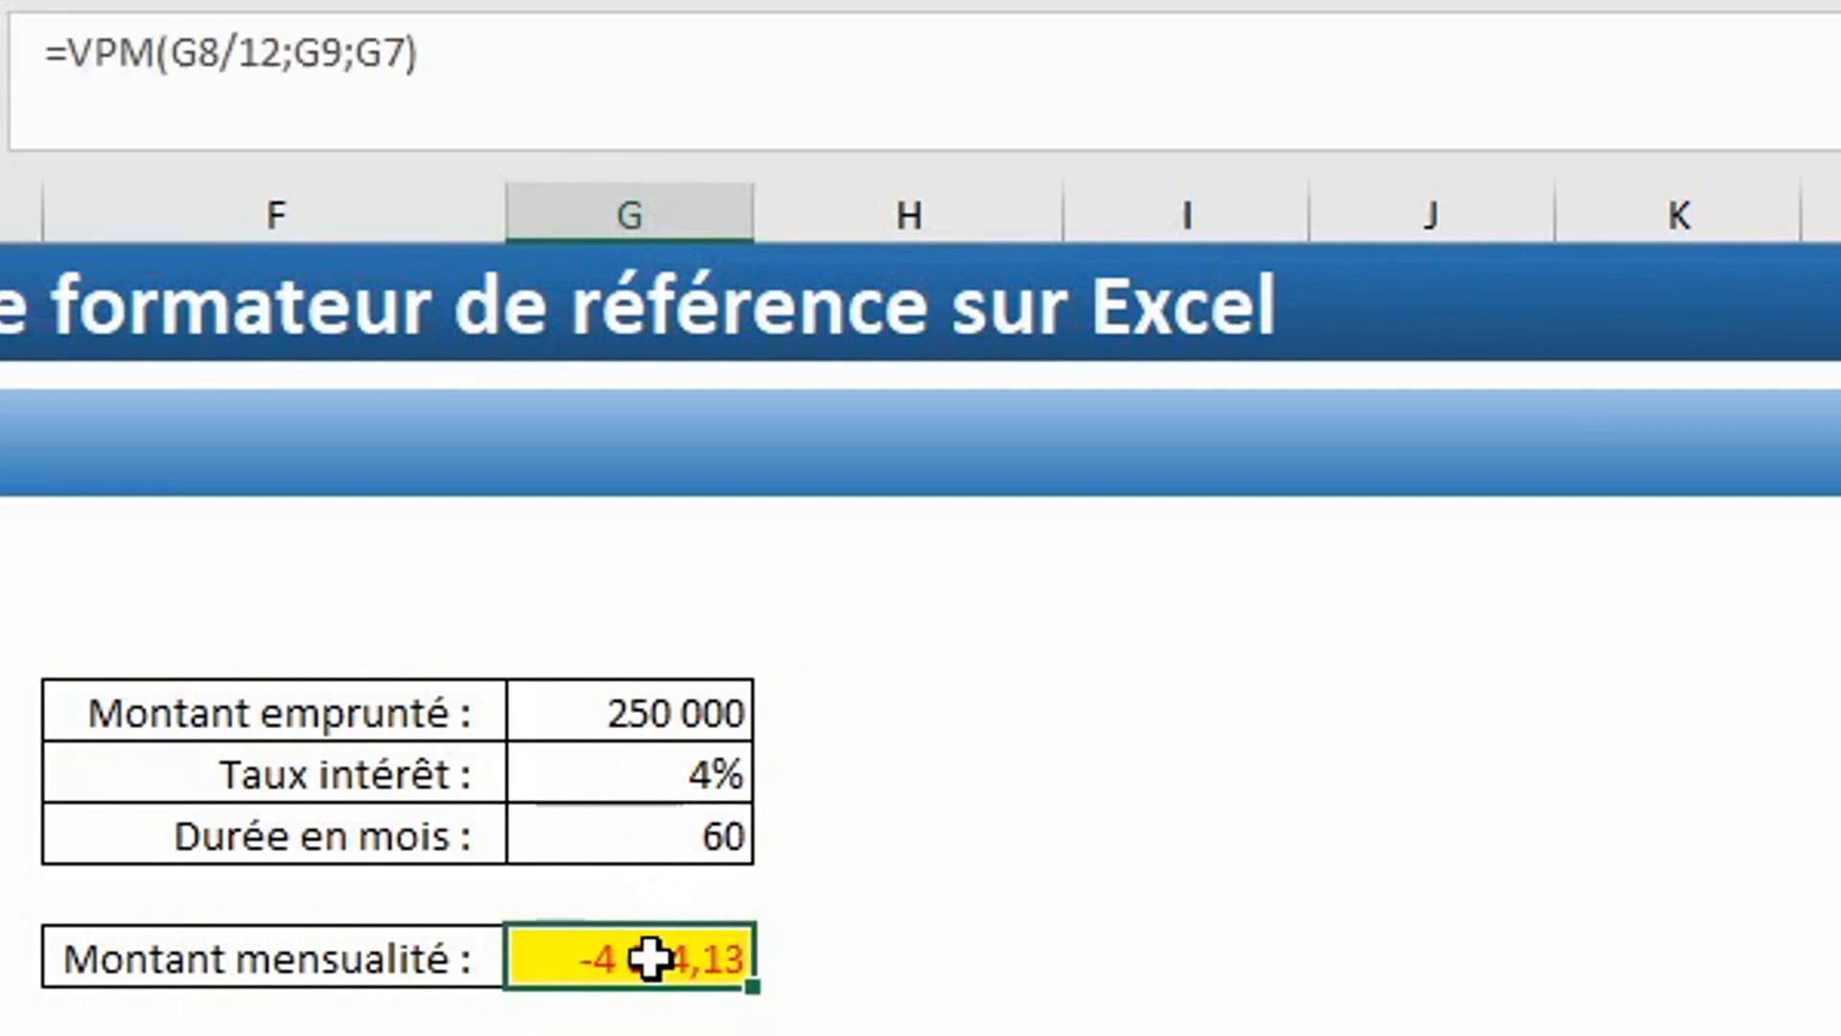
left_click(77, 76)
type("-")
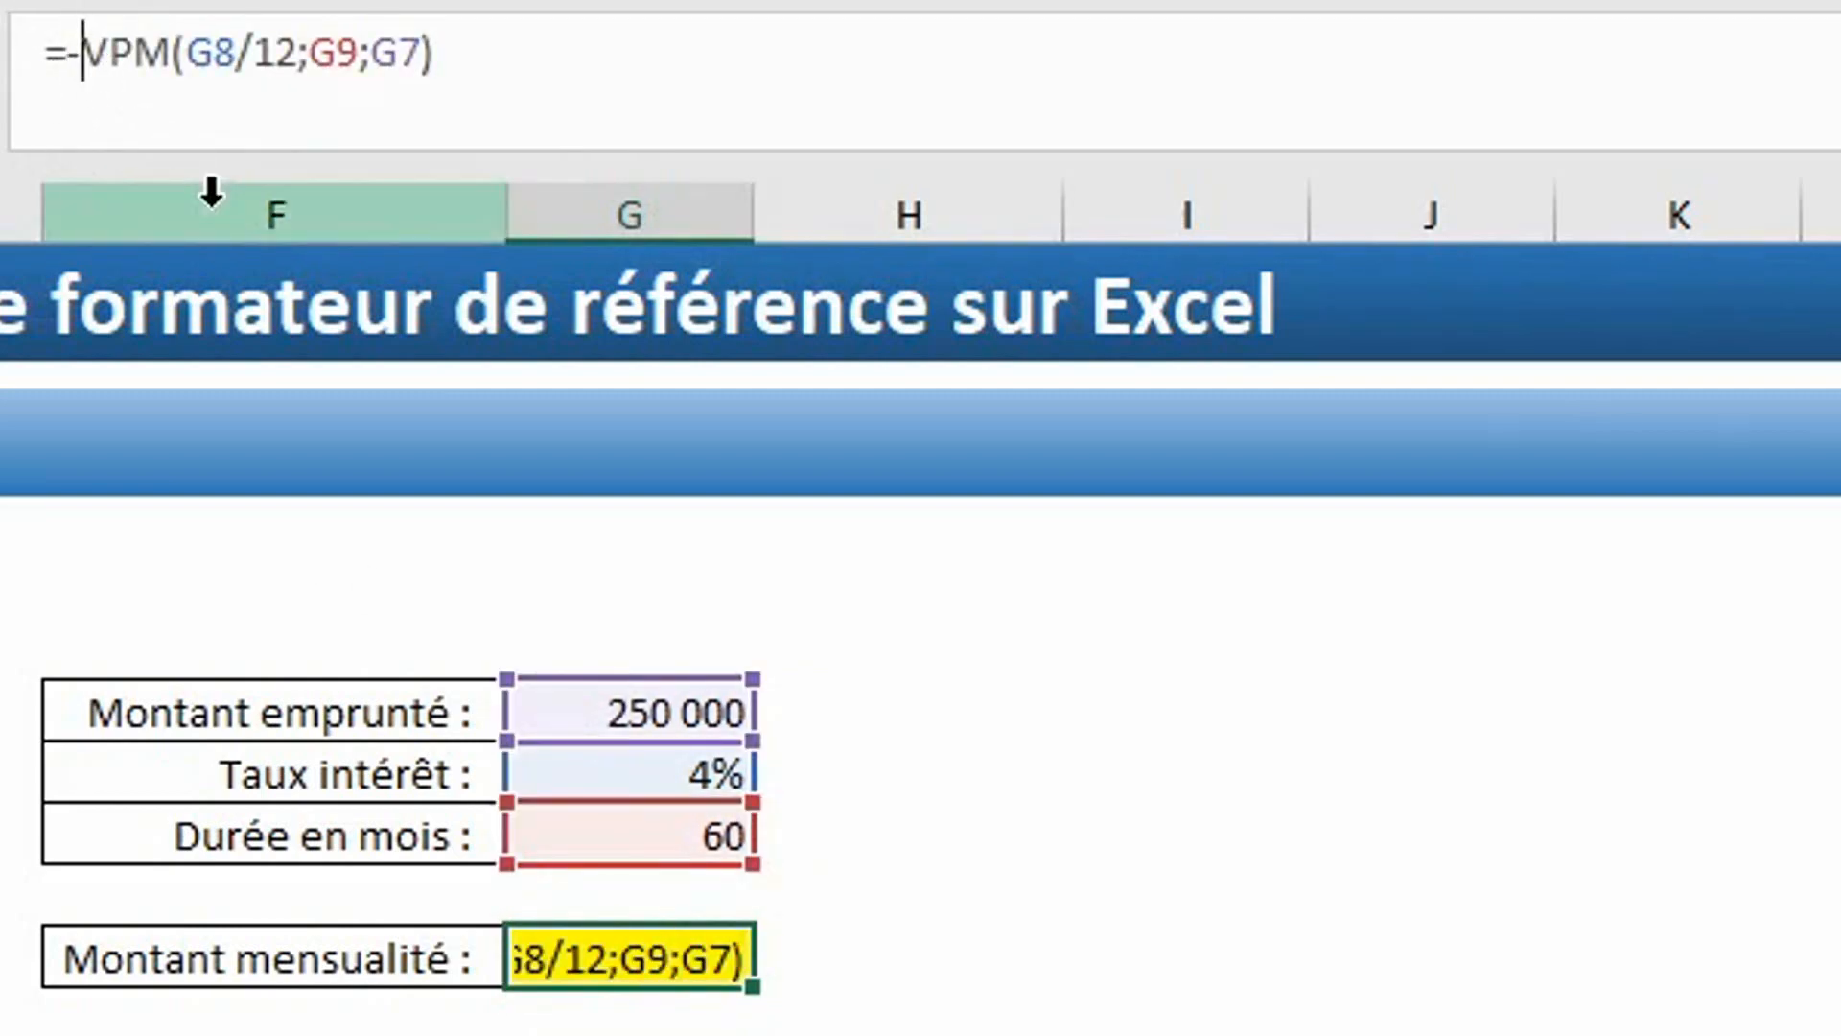
key("Return")
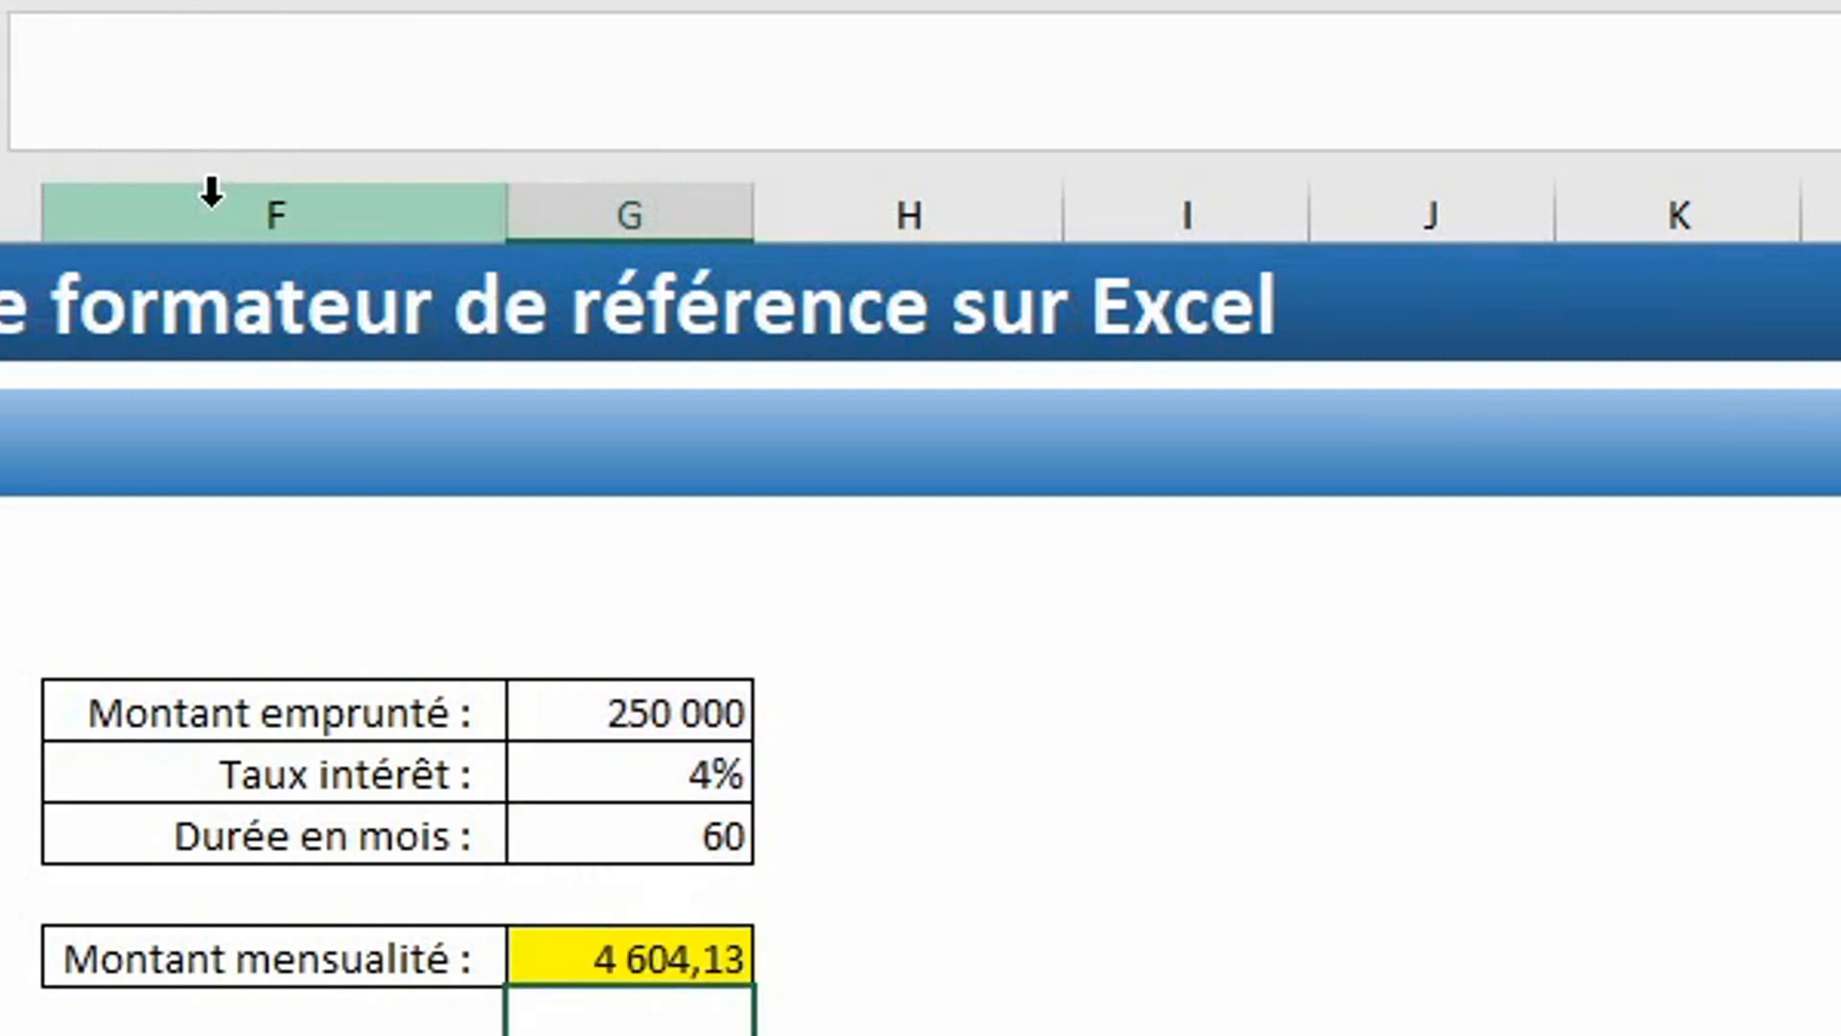